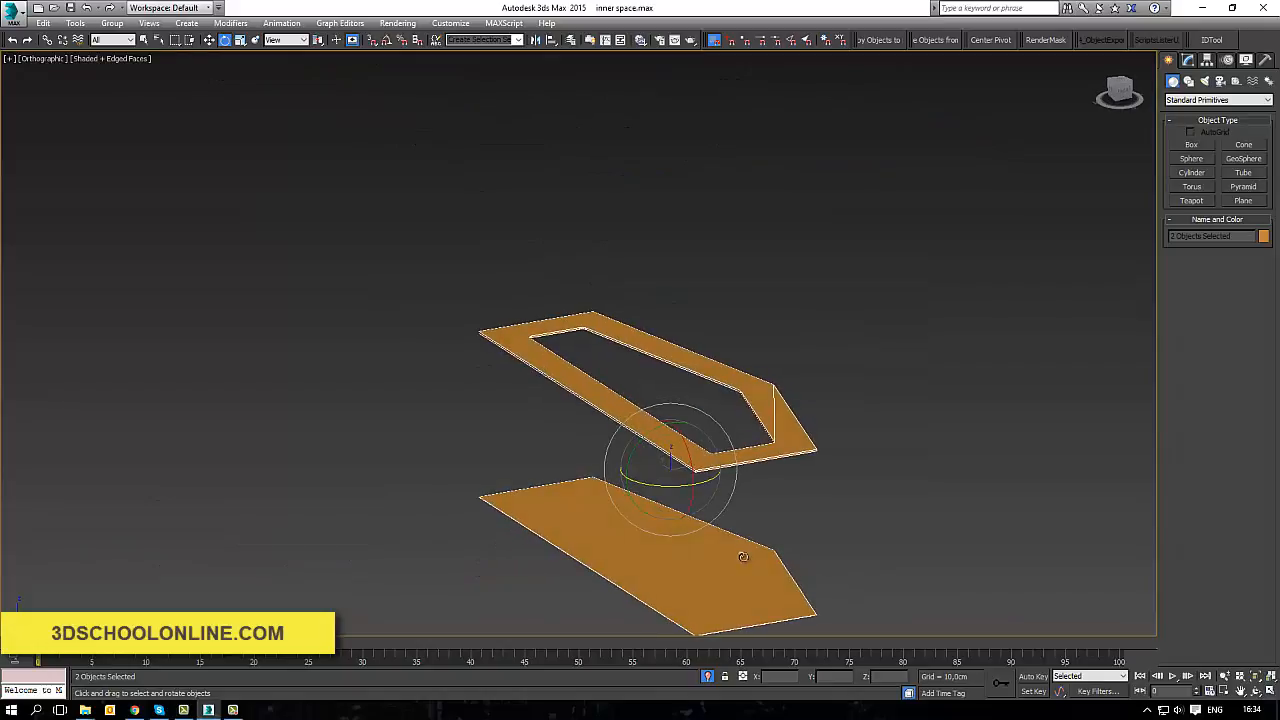
# Exit isolation so the whole building is shown around the roof and floor slabs.
pyautogui.press('z')
pyautogui.click(1198, 150)
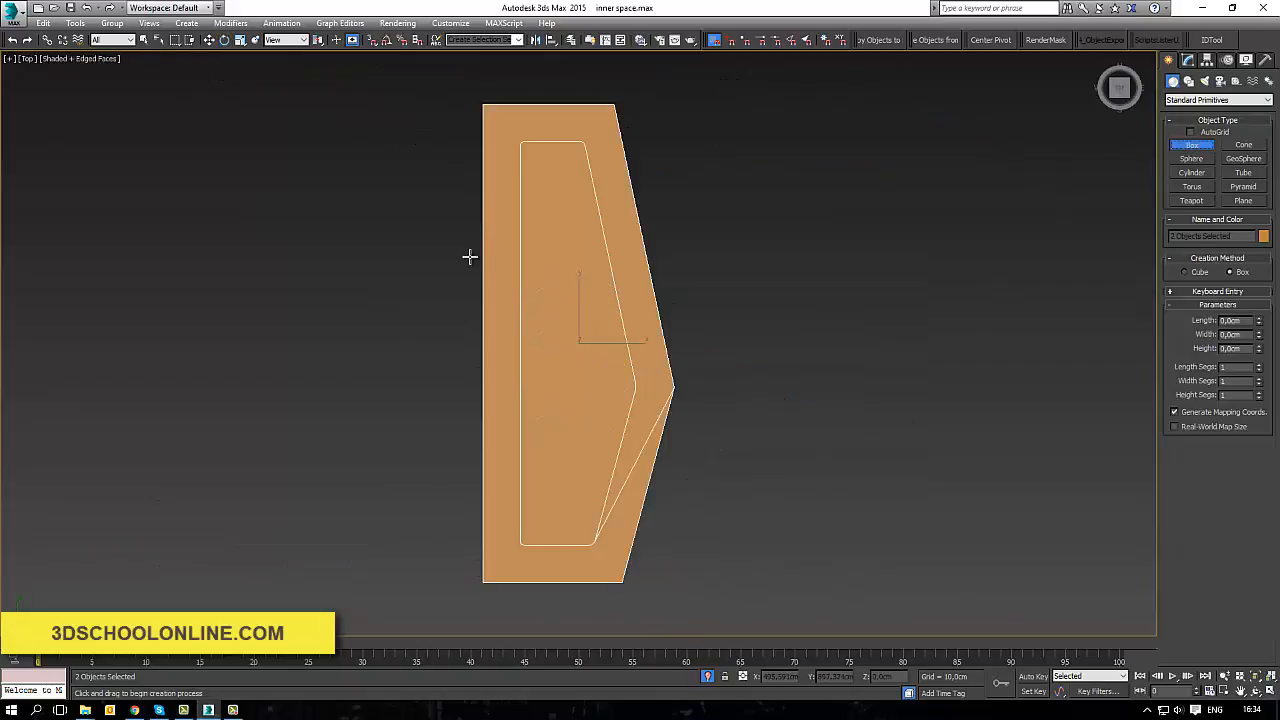
pyautogui.moveTo(466, 403); pyautogui.dragTo(461, 400, button='middle')
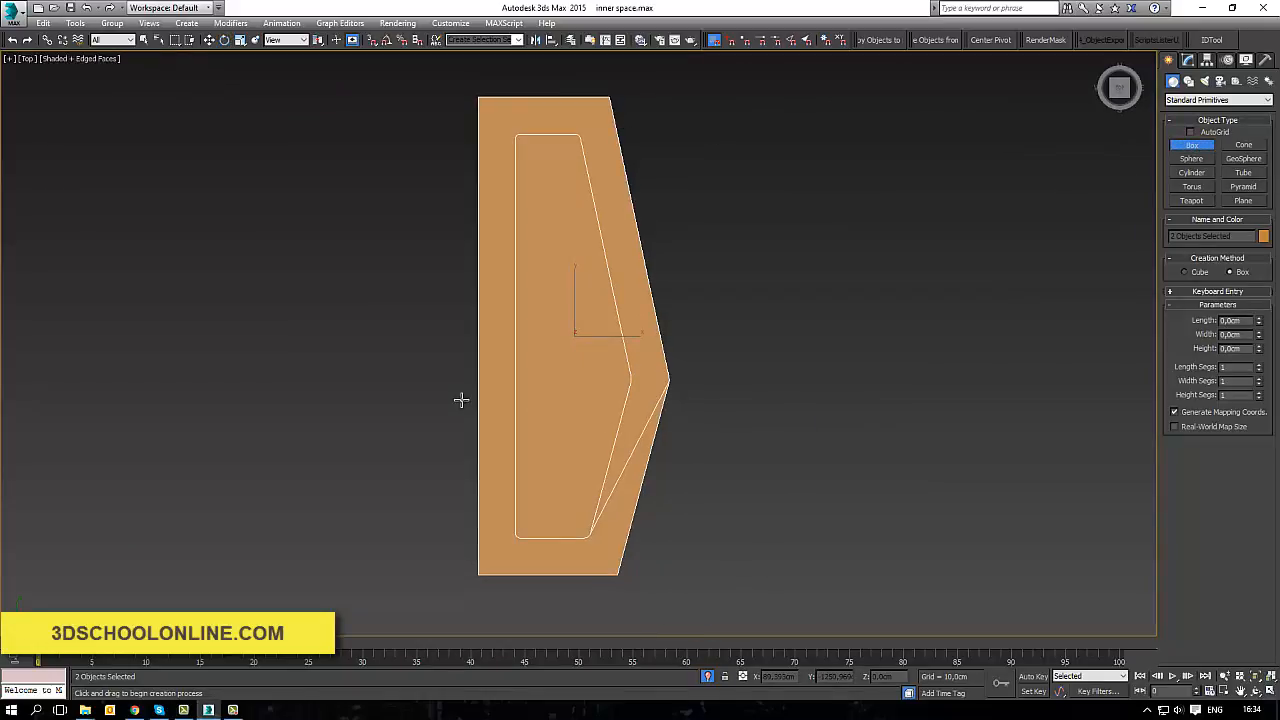
pyautogui.keyDown('alt'); pyautogui.moveTo(553, 414); pyautogui.dragTo(630, 441, button='middle'); pyautogui.keyUp('alt')
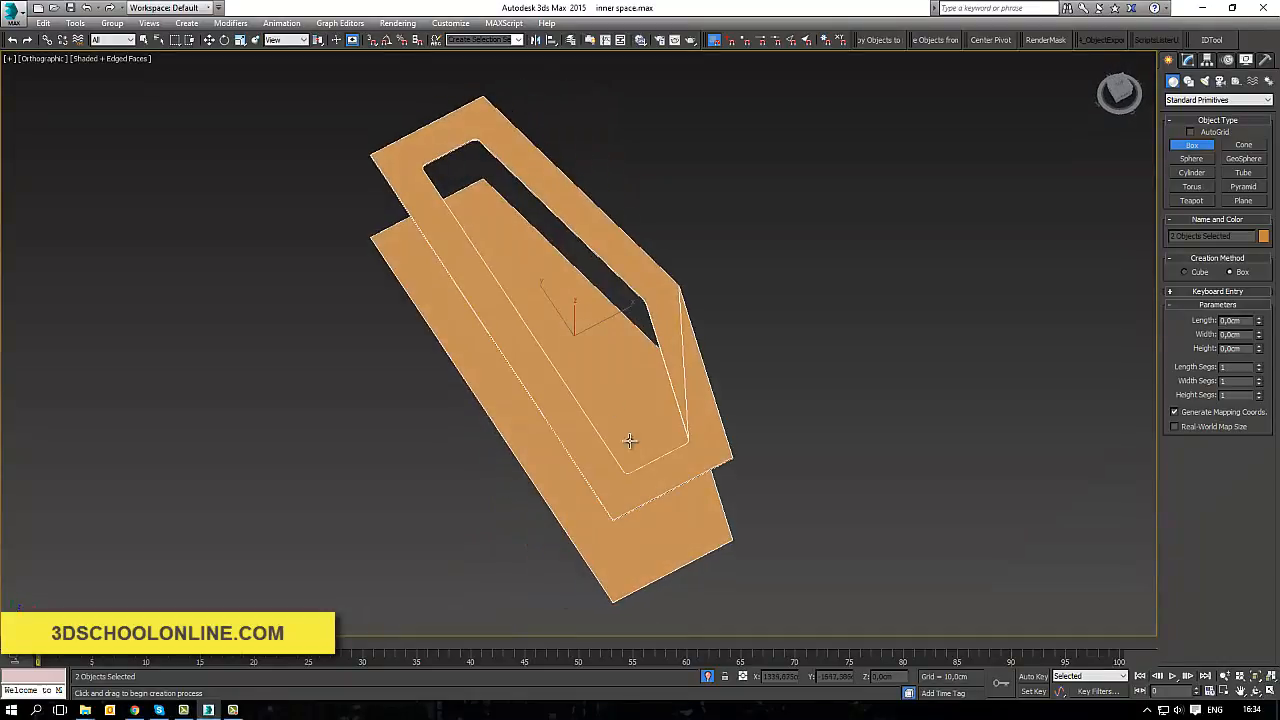
pyautogui.click(708, 677)
pyautogui.keyDown('alt'); pyautogui.moveTo(716, 532); pyautogui.dragTo(688, 538, button='middle'); pyautogui.keyUp('alt')
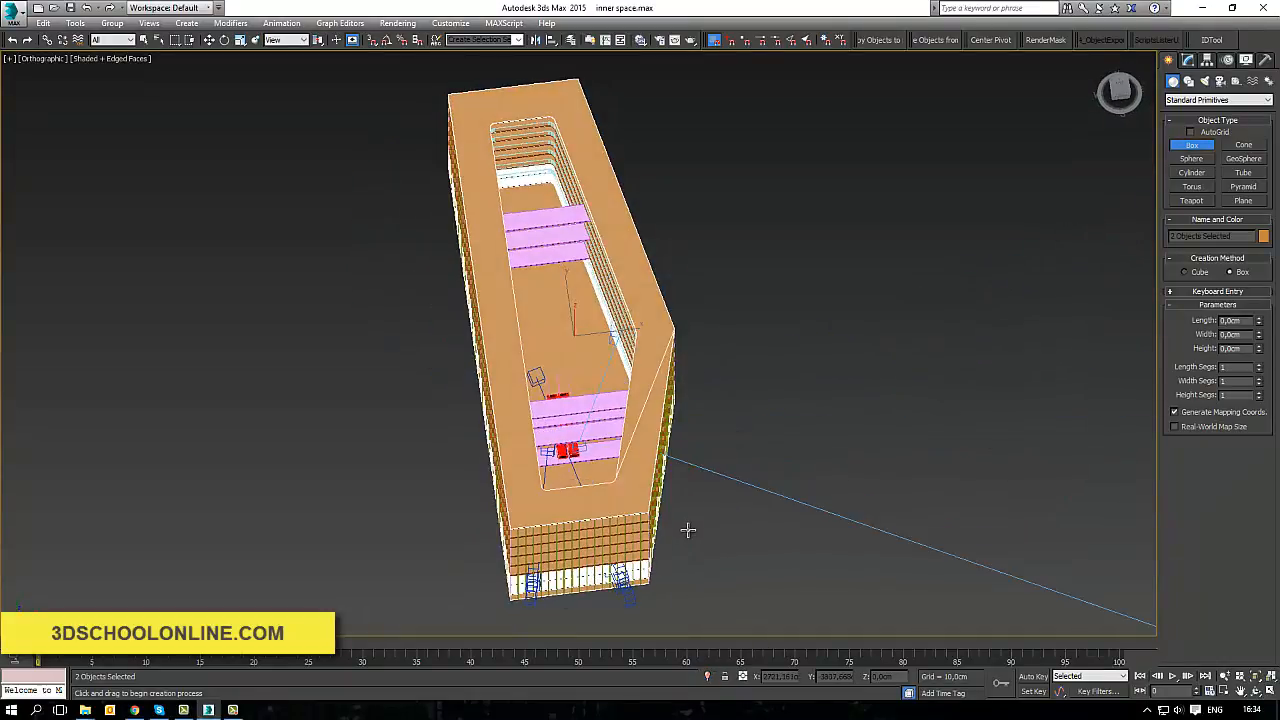
# Draw three rectangles inside the courtyard in top view, two between the bridges, one beyond the lower bridge, the first about 434 by 415 cm.
pyautogui.press('t')
pyautogui.scroll(3, 572, 313)
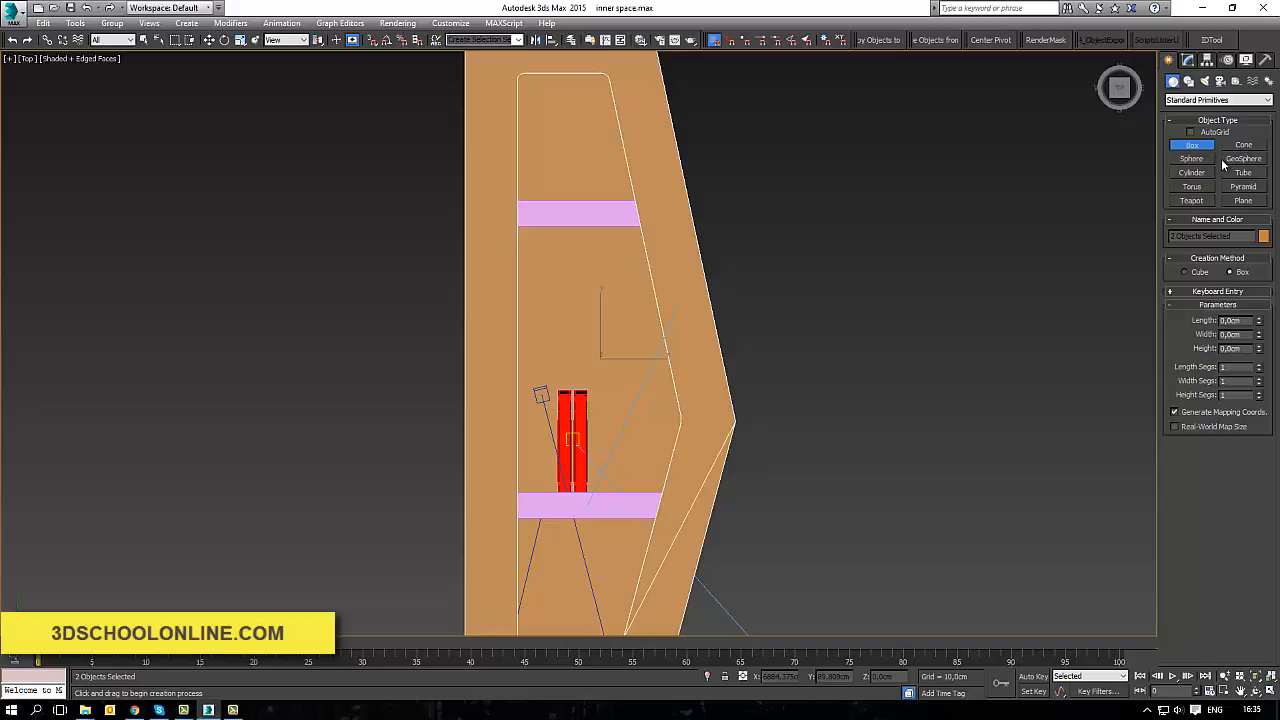
pyautogui.click(1188, 81)
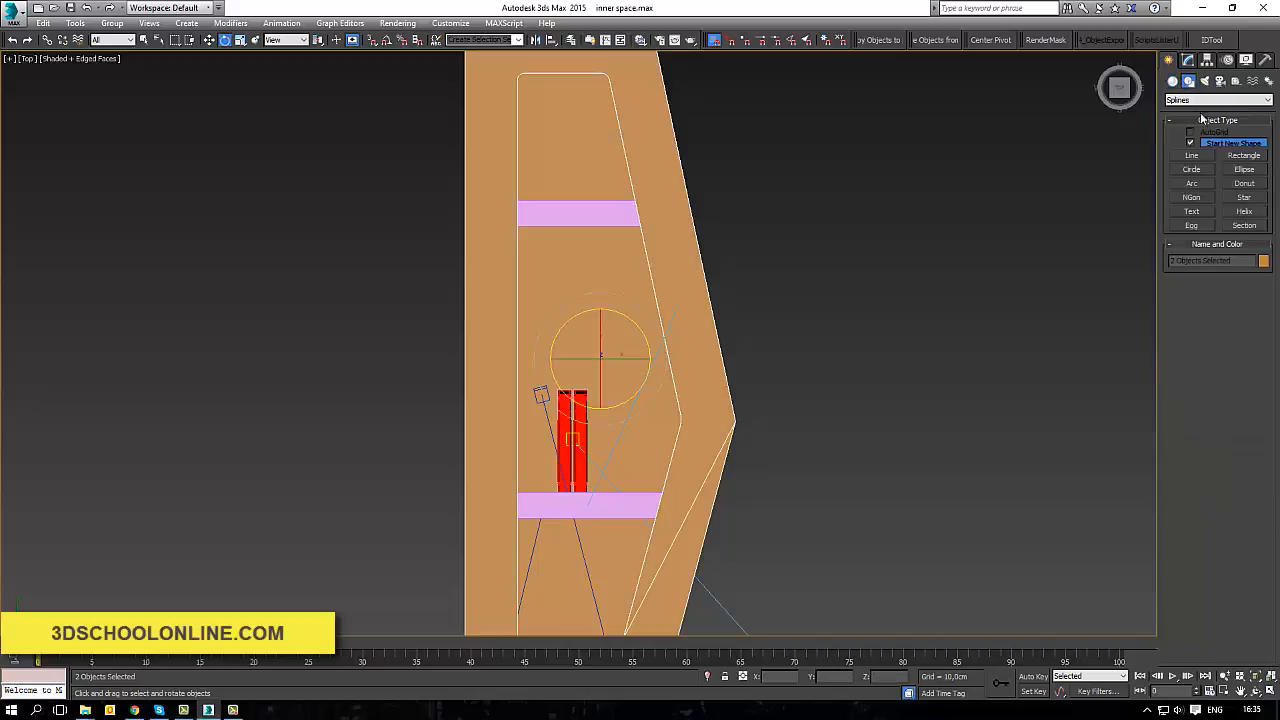
pyautogui.click(1240, 156)
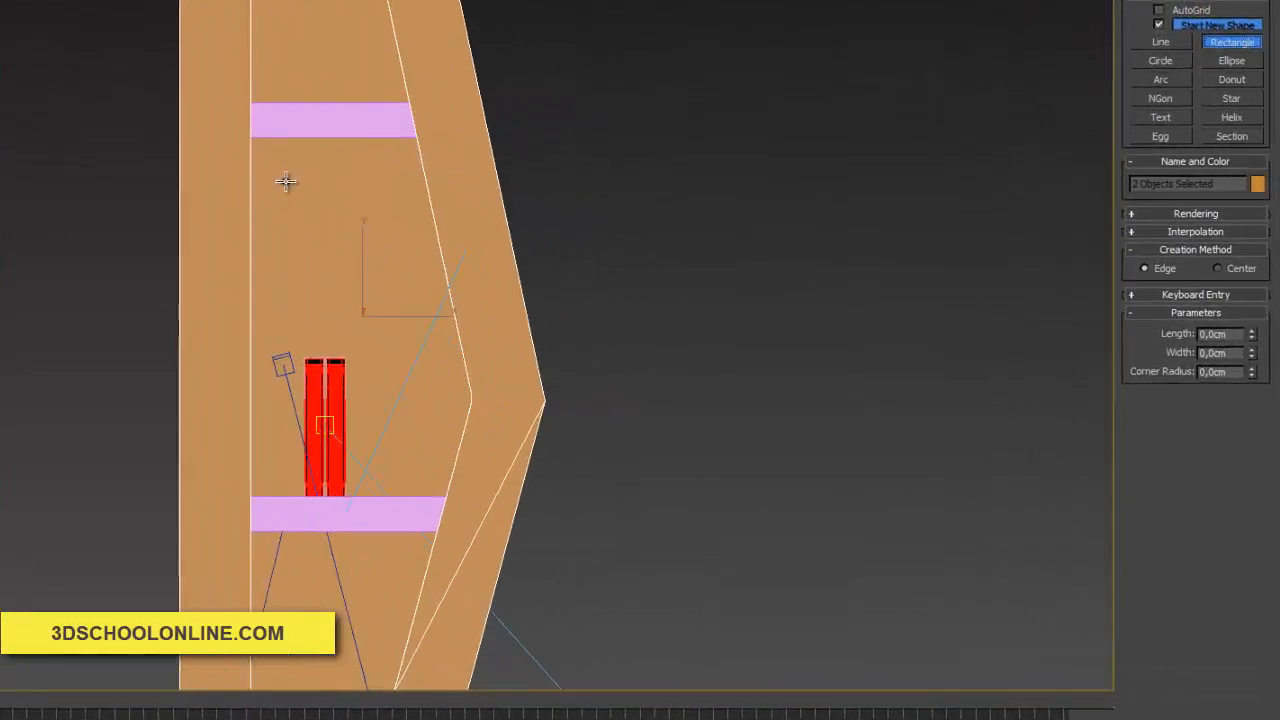
pyautogui.moveTo(286, 181); pyautogui.dragTo(344, 246)
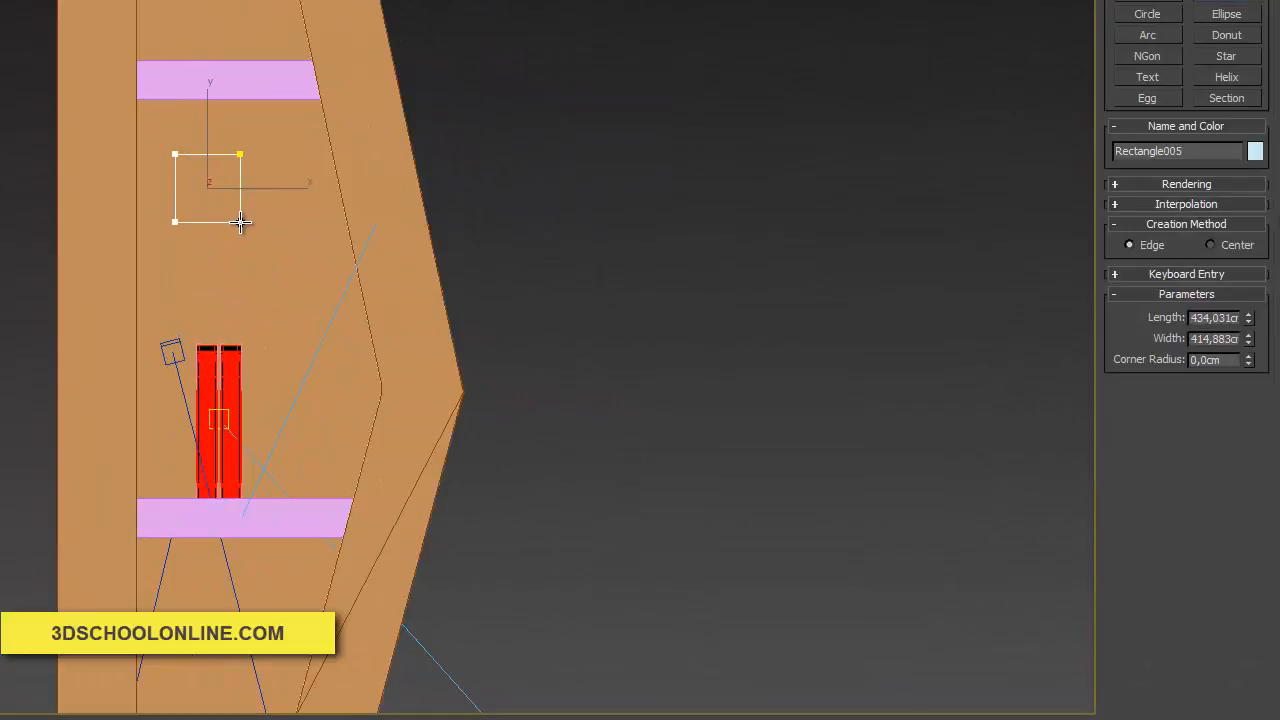
pyautogui.moveTo(241, 222); pyautogui.dragTo(294, 306)
pyautogui.moveTo(342, 406); pyautogui.dragTo(300, 317, button='middle')
pyautogui.moveTo(190, 401); pyautogui.dragTo(248, 466)
pyautogui.rightClick(294, 114)
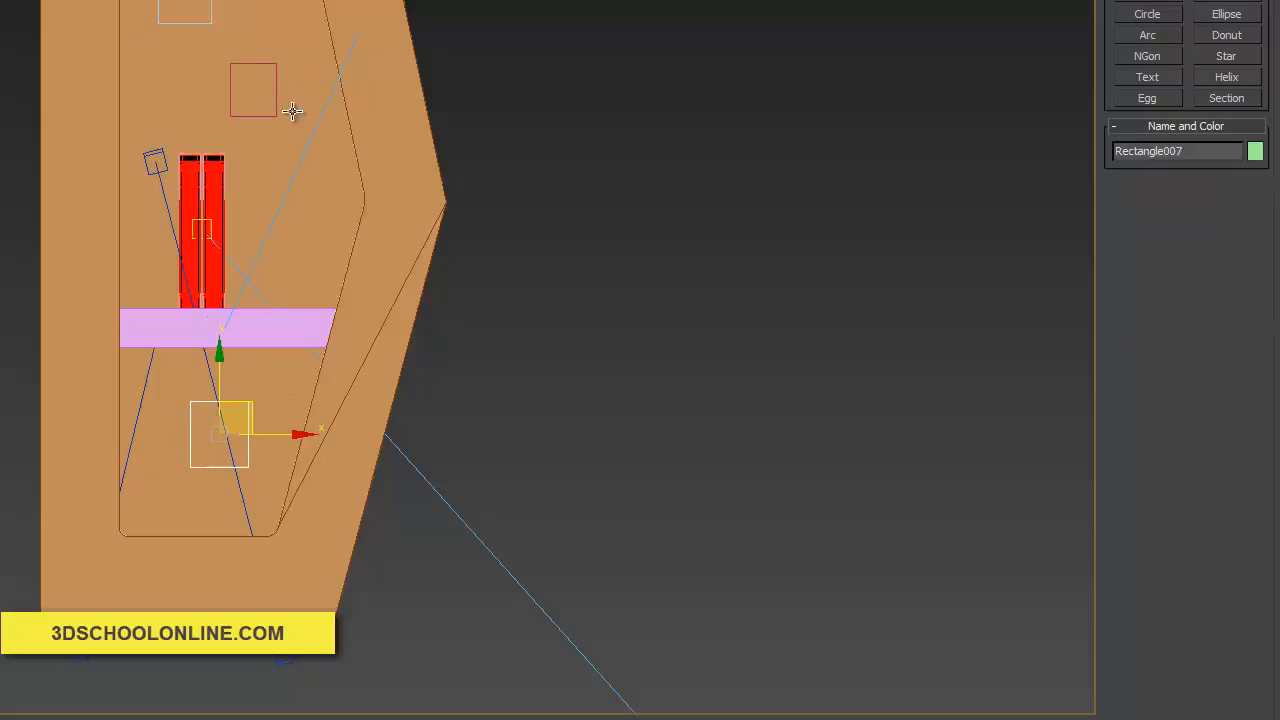
# Select the three new rectangles together with the roof slab and the ground floor slab, and isolate them.
pyautogui.keyDown('ctrl'); pyautogui.click(198, 22); pyautogui.keyUp('ctrl')
pyautogui.keyDown('ctrl'); pyautogui.click(240, 64); pyautogui.keyUp('ctrl')
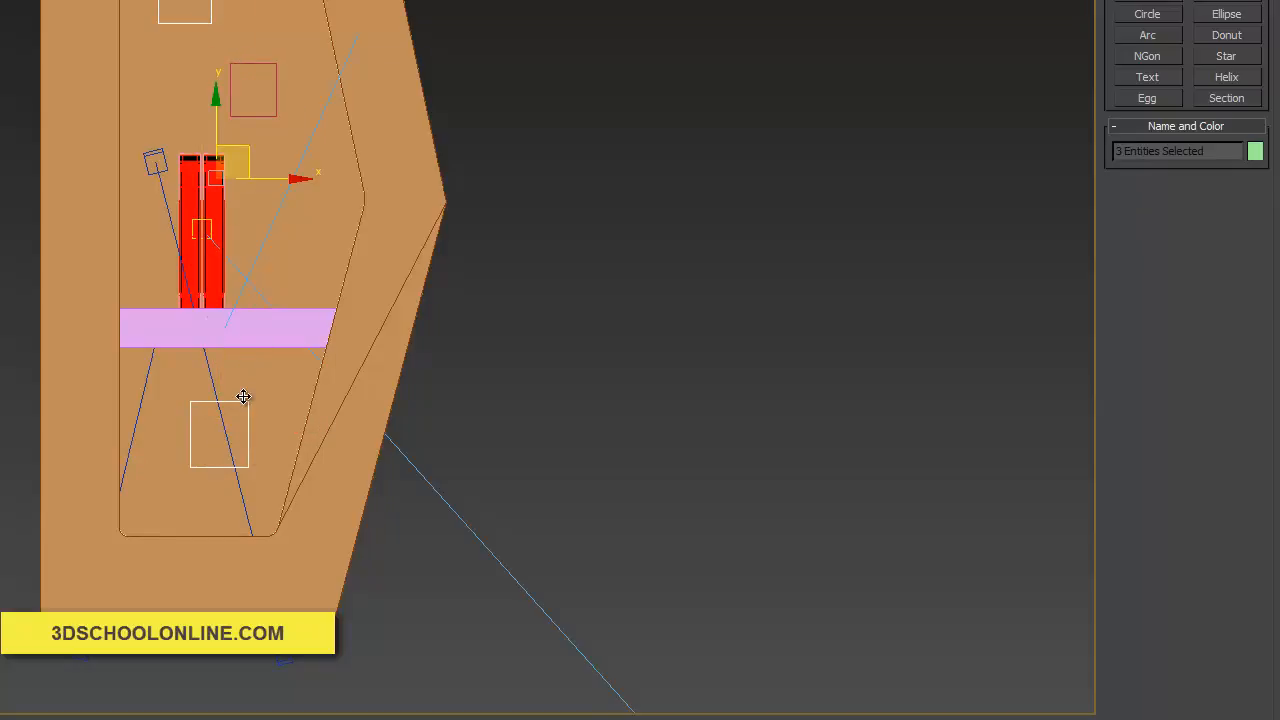
pyautogui.press('F3')
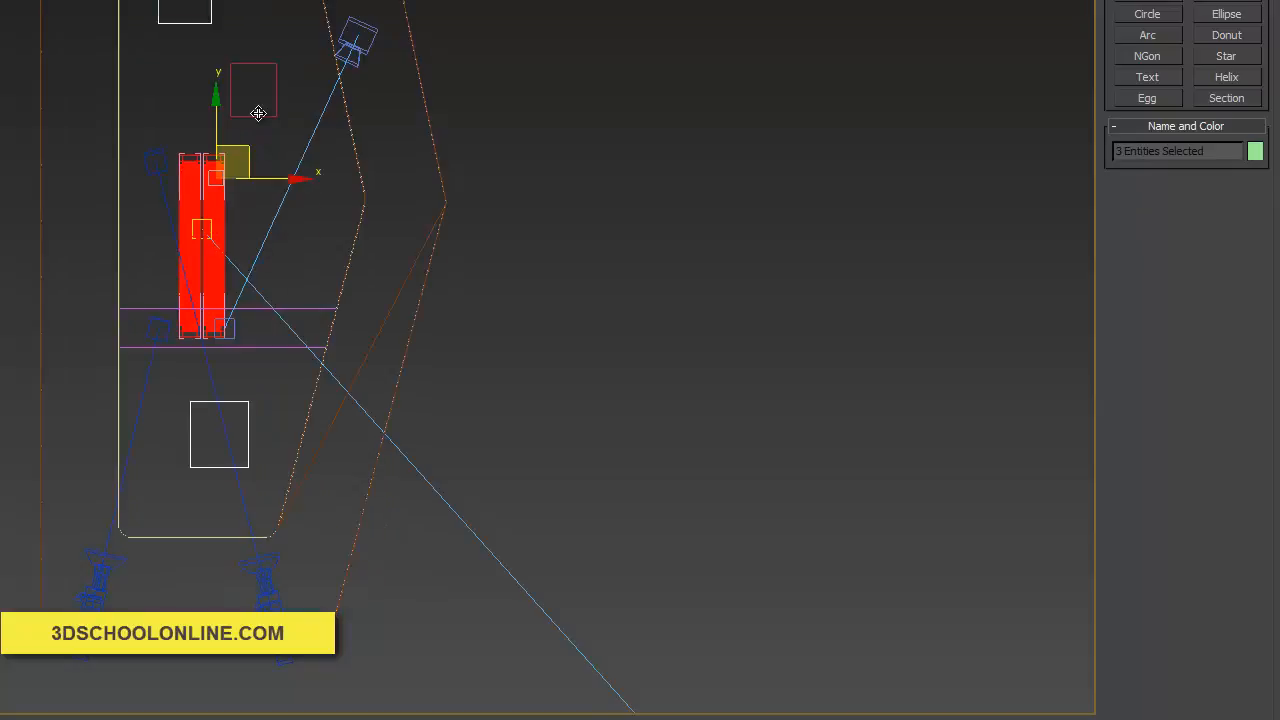
pyautogui.click(258, 113)
pyautogui.keyDown('ctrl'); pyautogui.click(196, 22); pyautogui.keyUp('ctrl')
pyautogui.keyDown('ctrl'); pyautogui.click(250, 424); pyautogui.keyUp('ctrl')
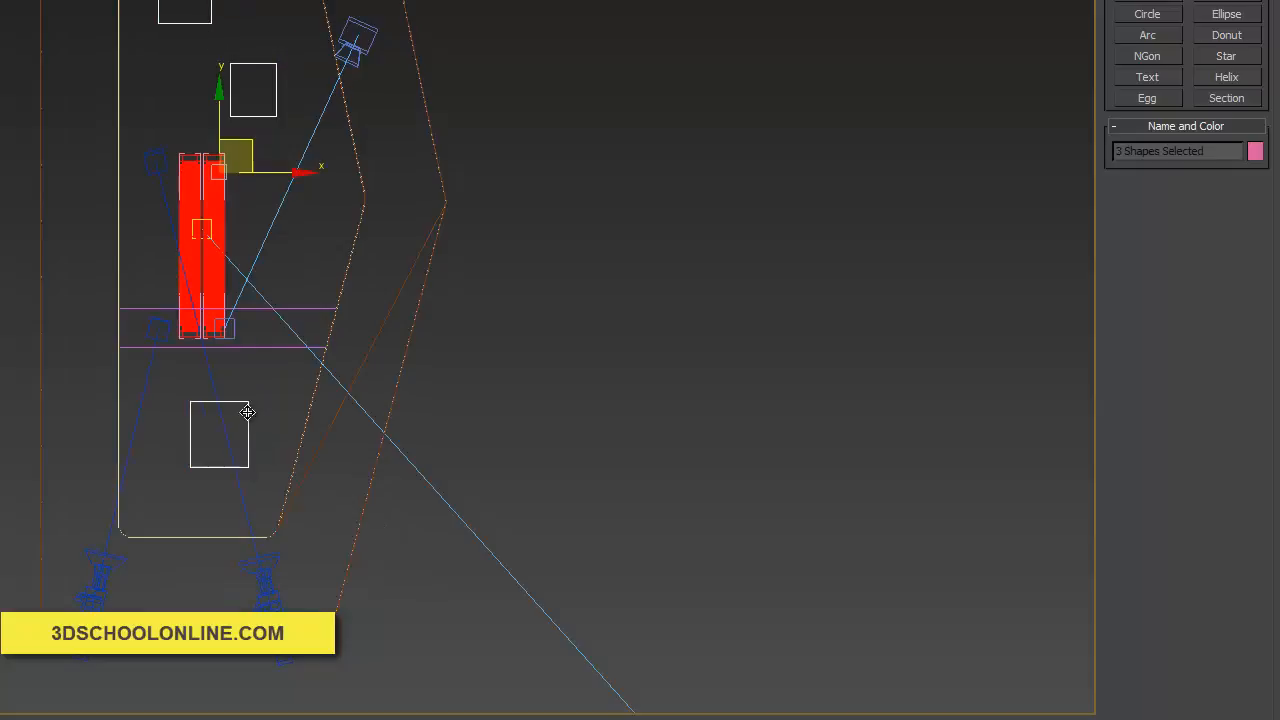
pyautogui.keyDown('alt'); pyautogui.moveTo(252, 424); pyautogui.dragTo(352, 478, button='middle'); pyautogui.keyUp('alt')
pyautogui.press('F3')
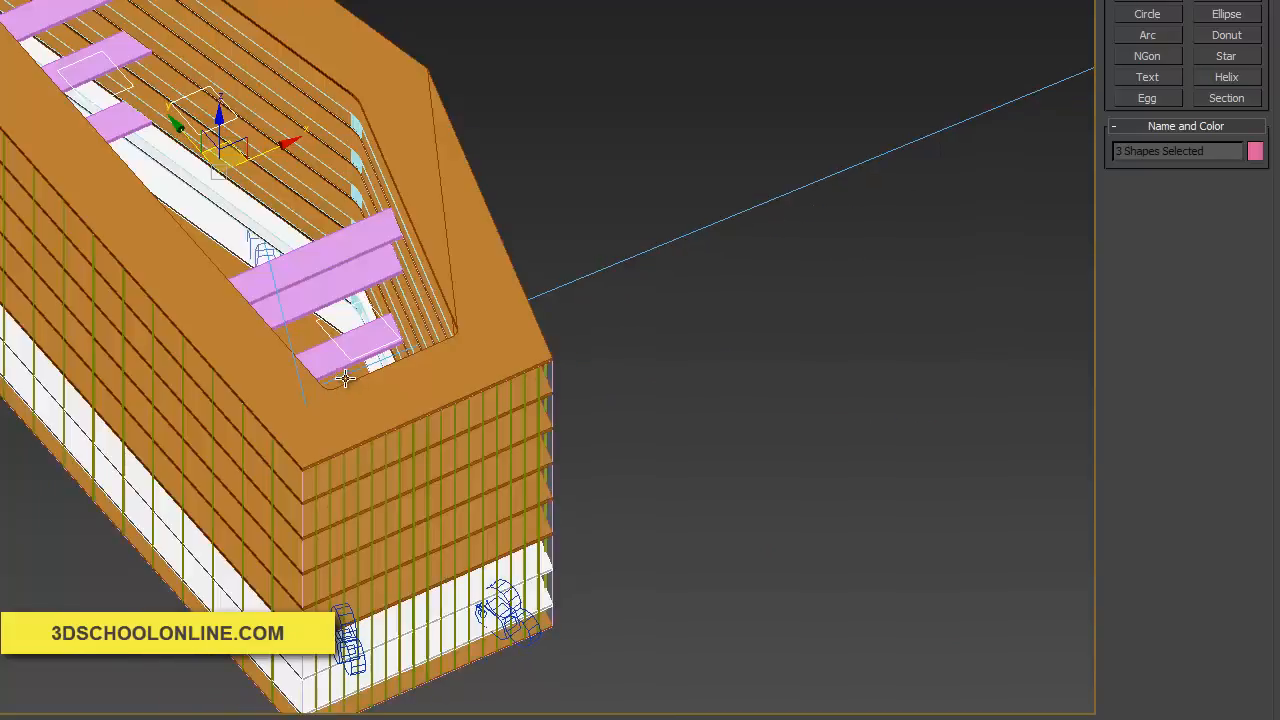
pyautogui.keyDown('ctrl'); pyautogui.click(445, 245); pyautogui.keyUp('ctrl')
pyautogui.keyDown('alt'); pyautogui.moveTo(433, 585); pyautogui.dragTo(462, 415, button='middle'); pyautogui.keyUp('alt')
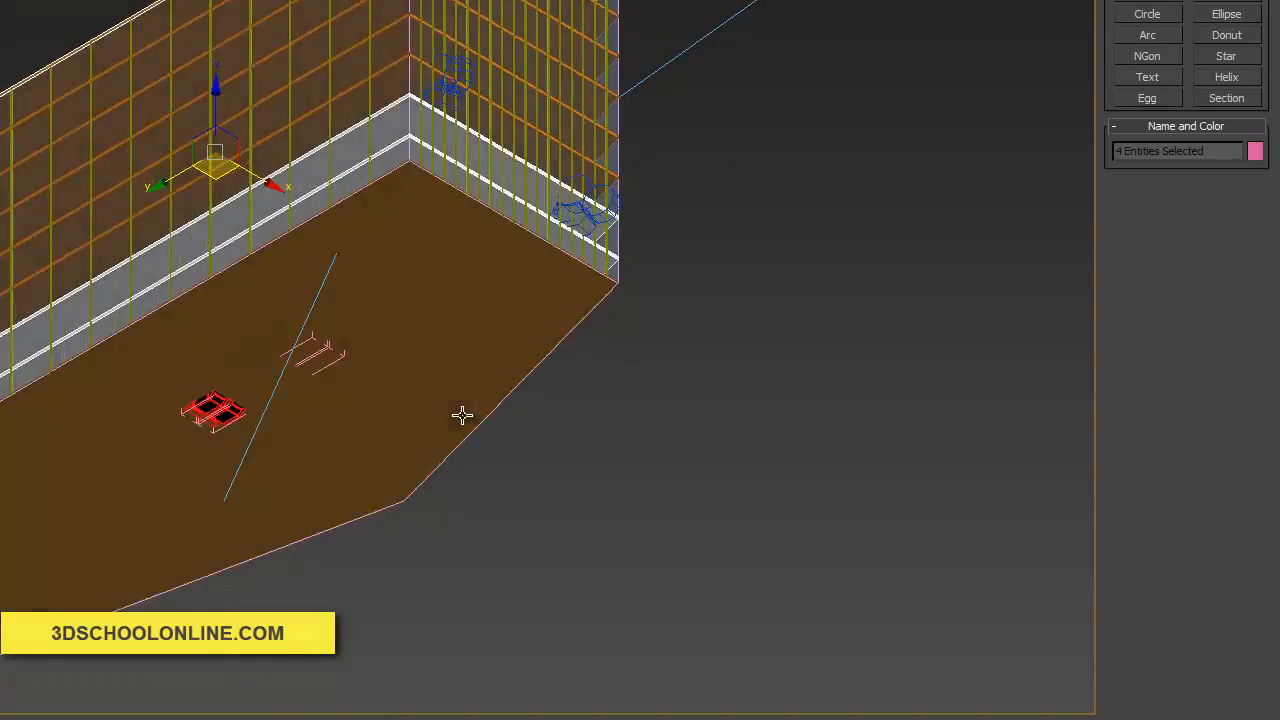
pyautogui.keyDown('ctrl'); pyautogui.click(484, 308); pyautogui.keyUp('ctrl')
pyautogui.hotkey('alt', 'q')
# Select the three rectangles and clone them straight down as one set of plain copies.
pyautogui.press('f')
pyautogui.keyDown('alt'); pyautogui.moveTo(523, 360); pyautogui.dragTo(454, 376, button='middle'); pyautogui.keyUp('alt')
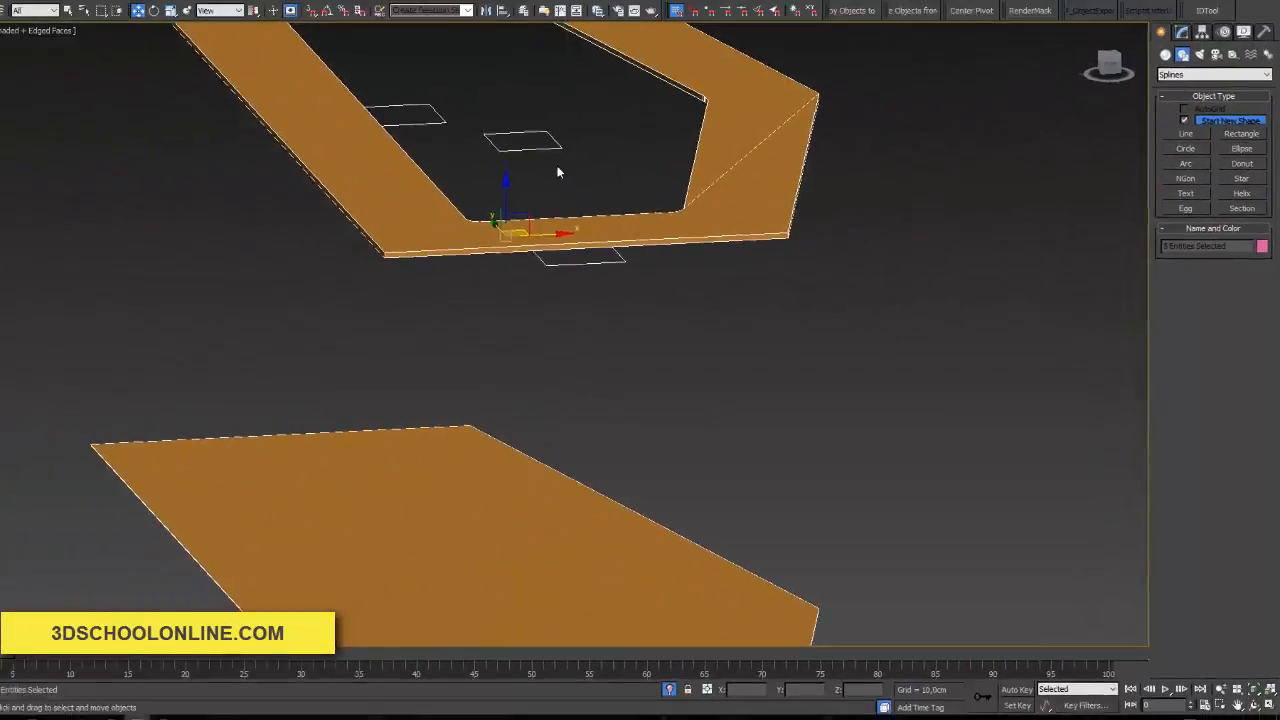
pyautogui.click(255, 16)
pyautogui.keyDown('ctrl'); pyautogui.click(491, 138); pyautogui.keyUp('ctrl')
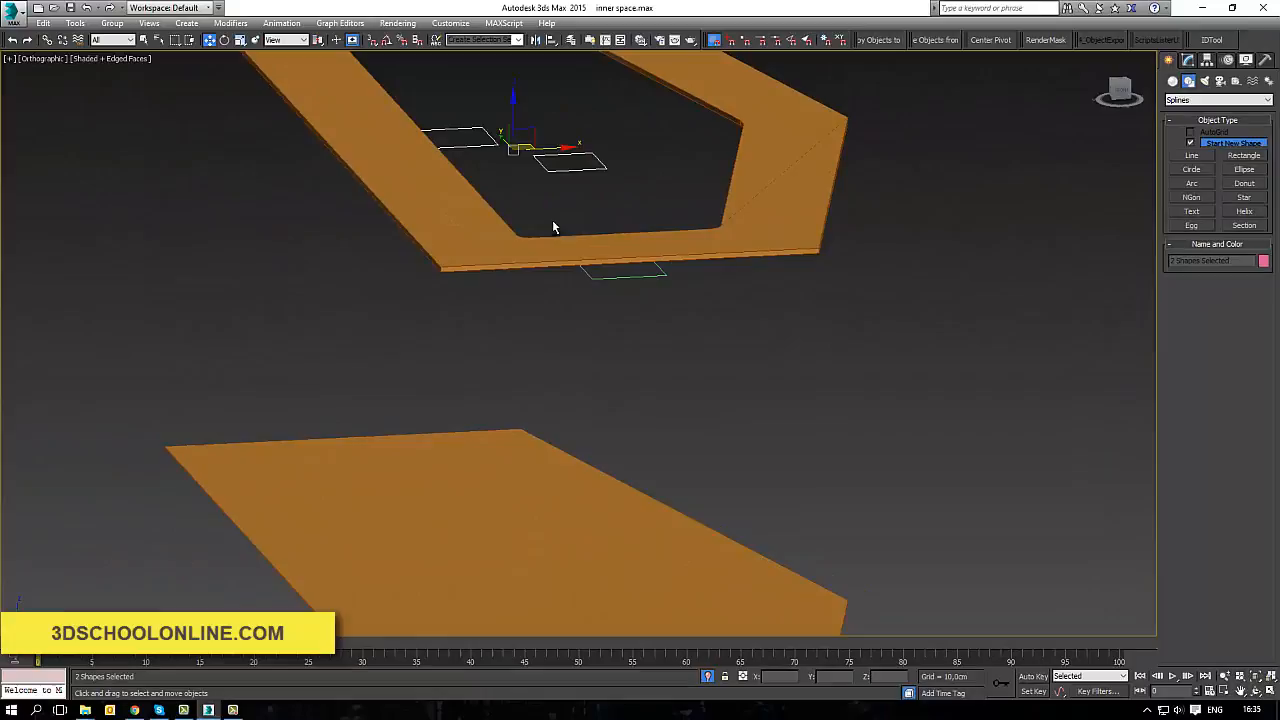
pyautogui.keyDown('ctrl'); pyautogui.click(603, 277); pyautogui.keyUp('ctrl')
pyautogui.keyDown('shift'); pyautogui.moveTo(549, 148); pyautogui.dragTo(562, 251); pyautogui.keyUp('shift')
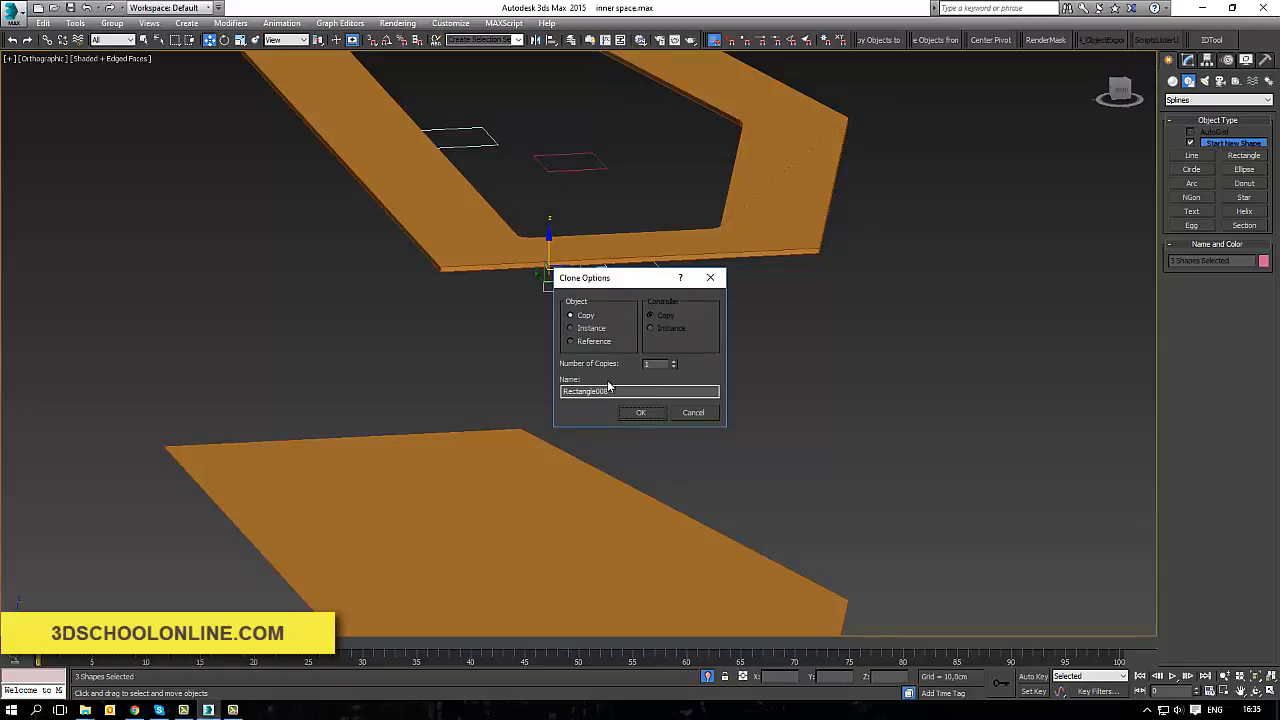
pyautogui.click(641, 412)
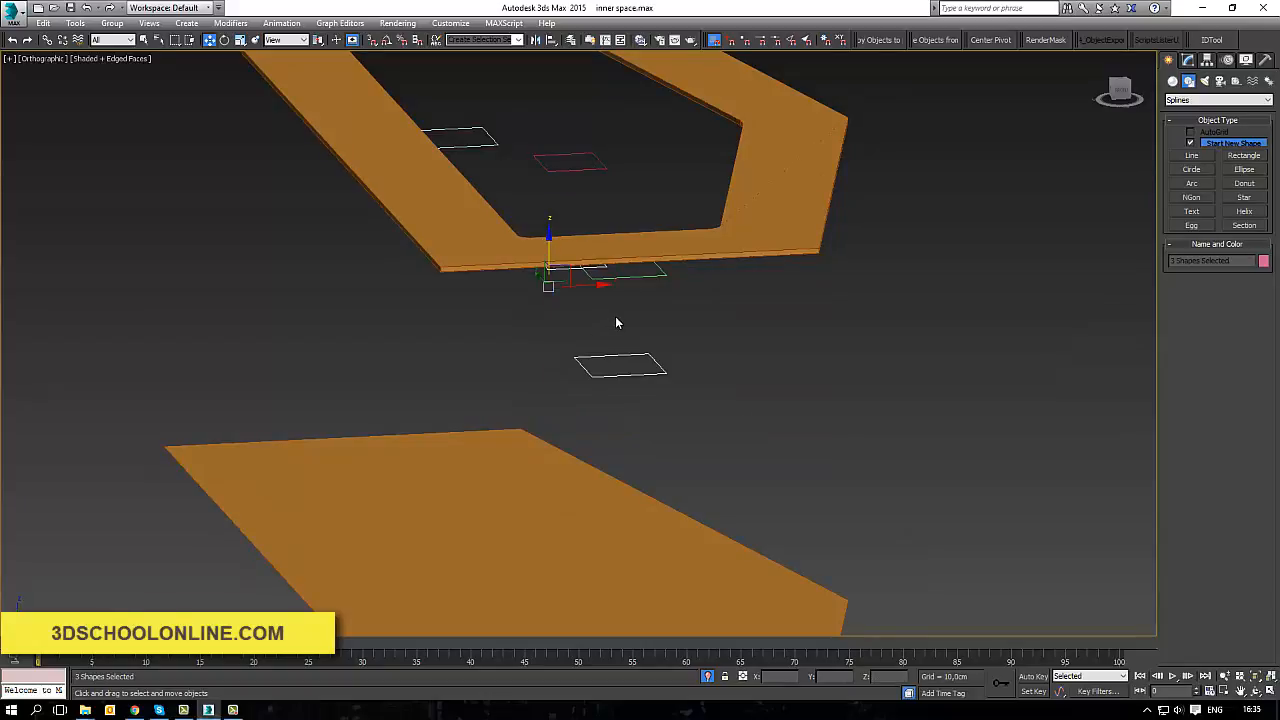
# Clone the set of three rectangles three more times downward in front view, placing the last set at the ground floor slab.
pyautogui.press('f')
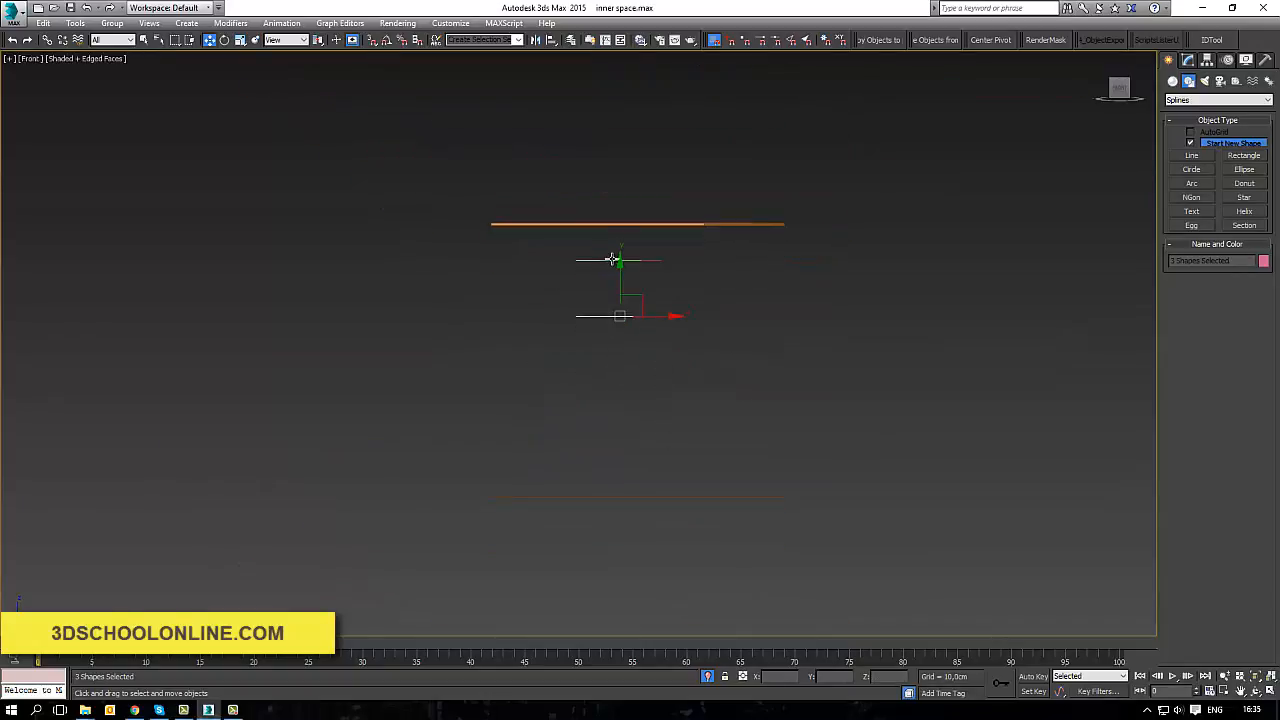
pyautogui.keyDown('shift'); pyautogui.moveTo(612, 259); pyautogui.dragTo(620, 312); pyautogui.keyUp('shift')
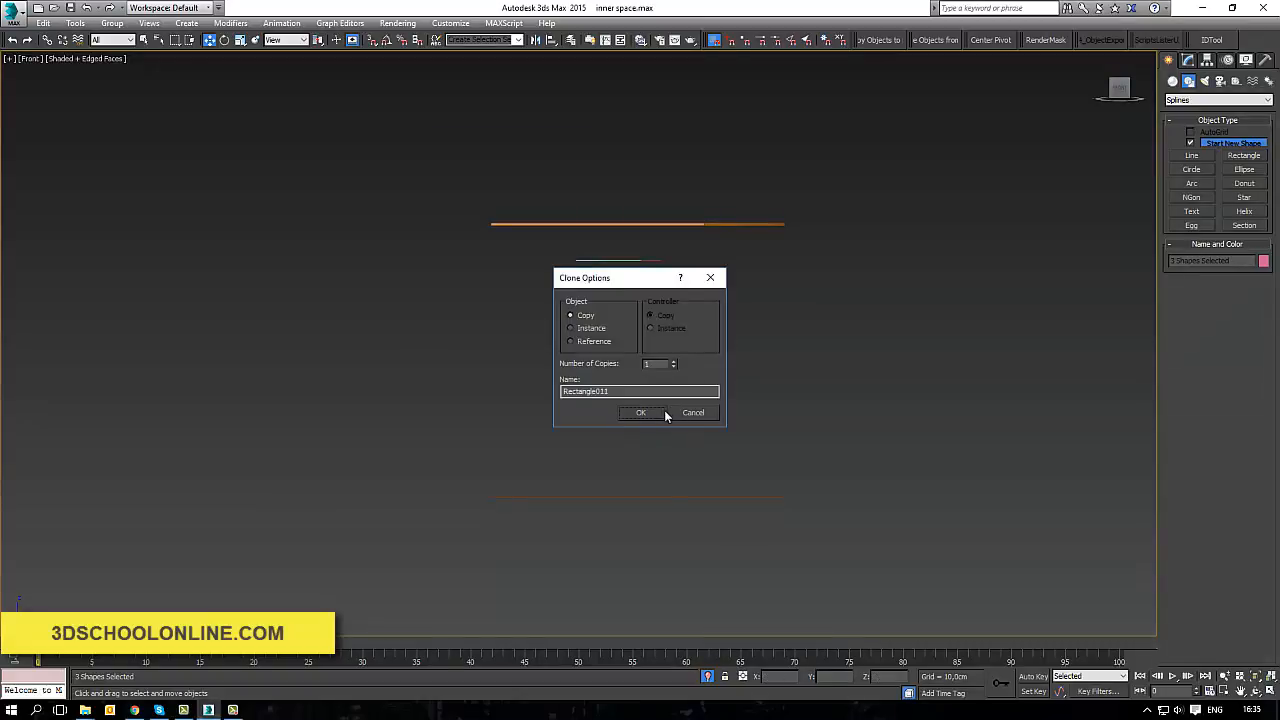
pyautogui.click(655, 413)
pyautogui.moveTo(629, 368)
pyautogui.keyDown('shift'); pyautogui.mouseDown()
pyautogui.moveTo(645, 449)
pyautogui.moveTo(622, 450)
pyautogui.moveTo(627, 463)
pyautogui.mouseUp(); pyautogui.keyUp('shift')
pyautogui.click(640, 416)
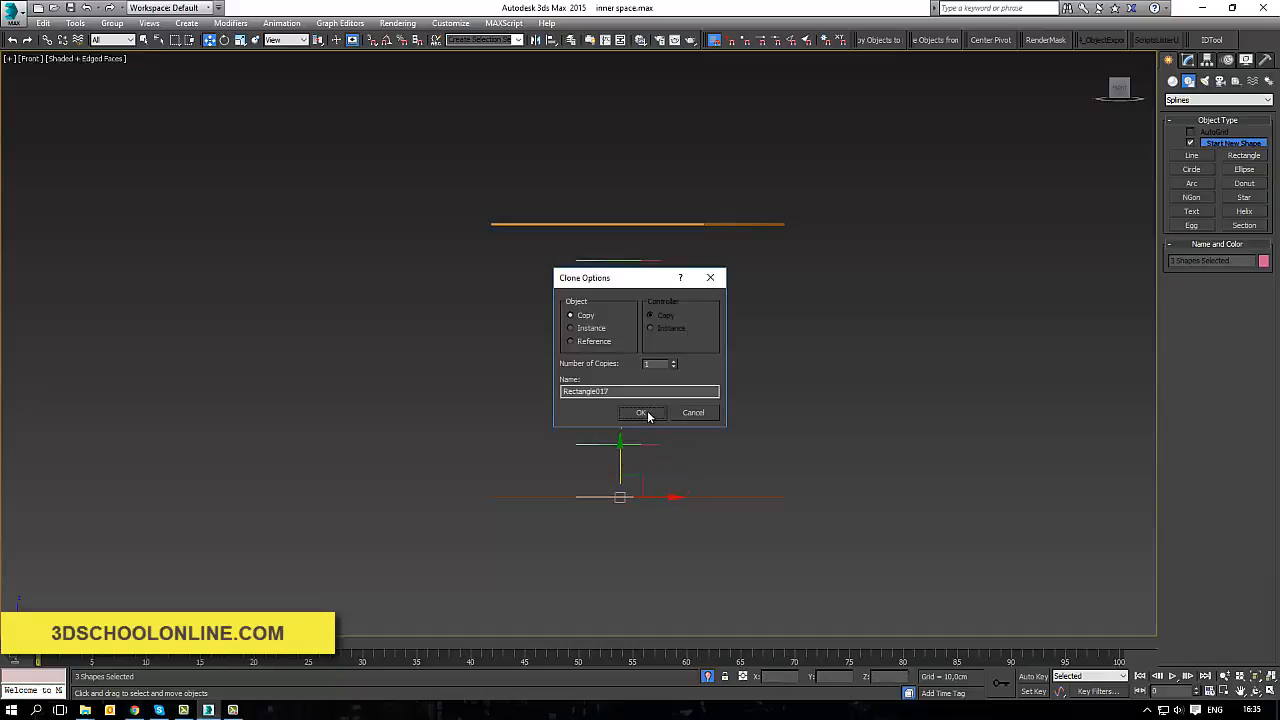
pyautogui.click(648, 416)
# Select all the rectangles without the roof and floor slabs and isolate them.
pyautogui.keyDown('alt'); pyautogui.moveTo(636, 476); pyautogui.dragTo(668, 482, button='middle'); pyautogui.keyUp('alt')
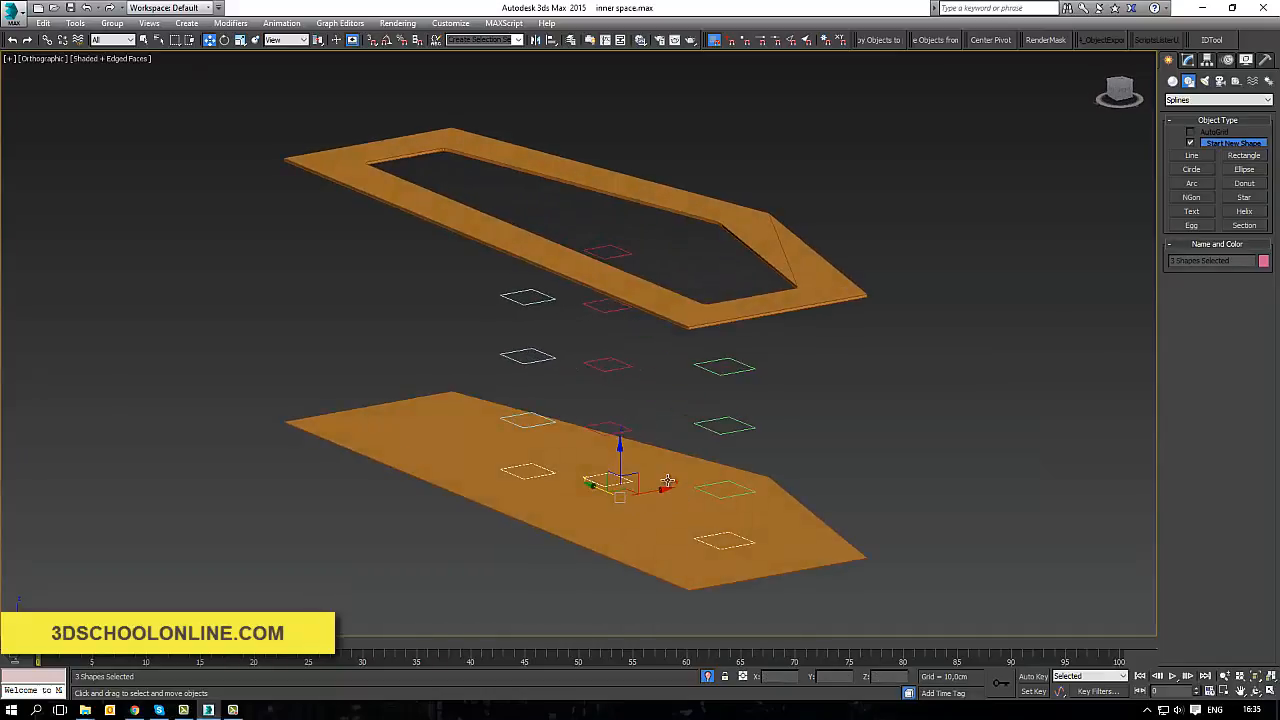
pyautogui.click(540, 469)
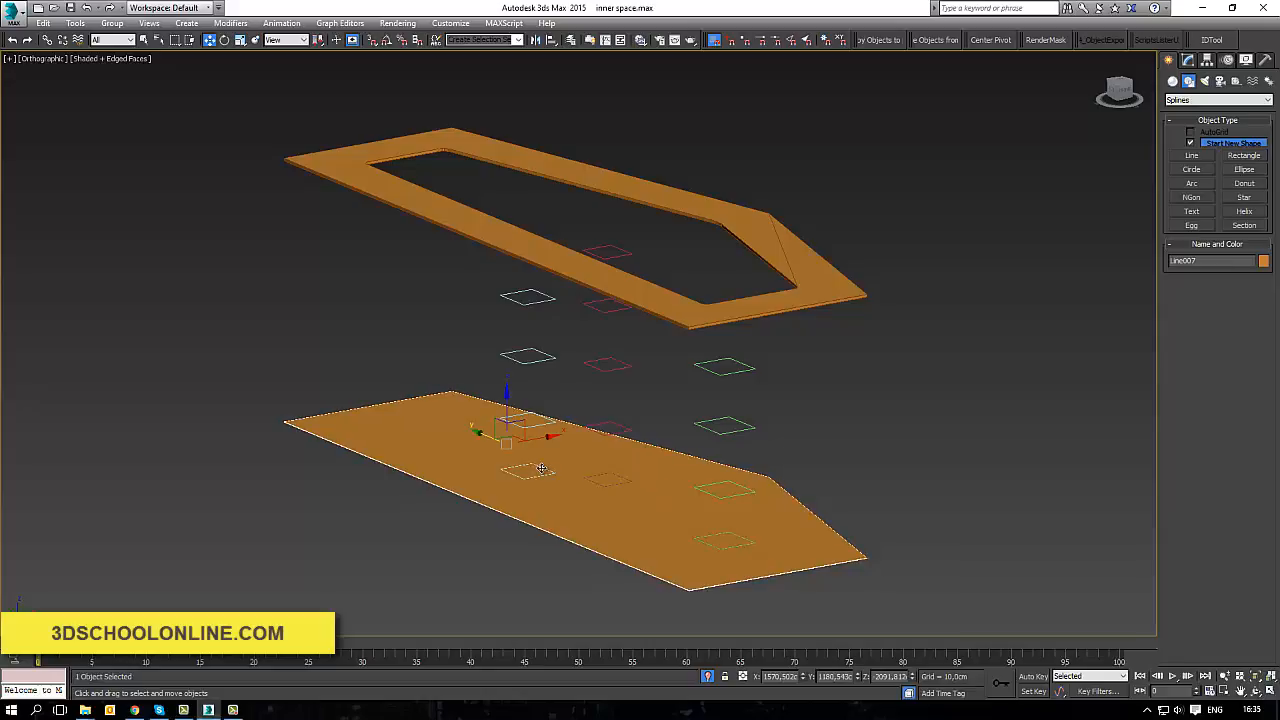
pyautogui.rightClick(585, 501)
pyautogui.click(474, 337)
pyautogui.keyDown('alt'); pyautogui.moveTo(574, 462); pyautogui.dragTo(567, 444, button='middle'); pyautogui.keyUp('alt')
pyautogui.moveTo(648, 456); pyautogui.dragTo(743, 544)
pyautogui.moveTo(471, 164); pyautogui.dragTo(778, 569)
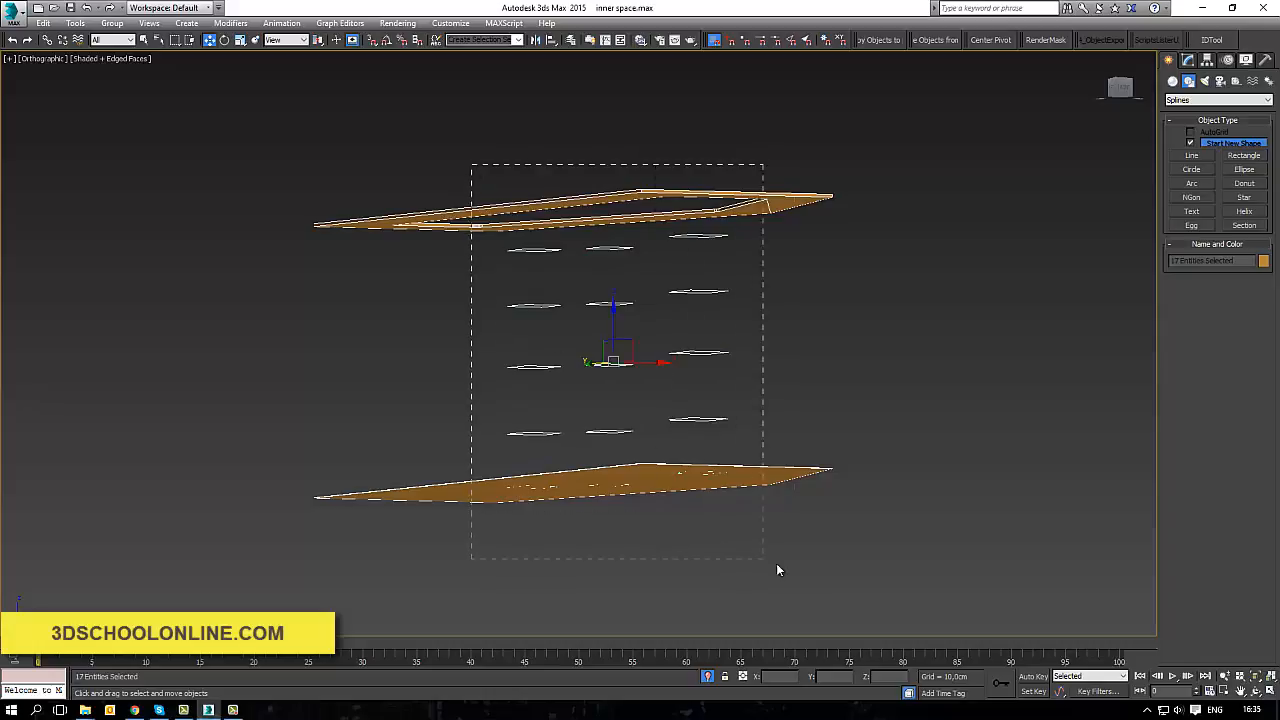
pyautogui.keyDown('alt'); pyautogui.click(460, 486); pyautogui.keyUp('alt')
pyautogui.keyDown('alt'); pyautogui.click(438, 216); pyautogui.keyUp('alt')
pyautogui.hotkey('alt', 'q')
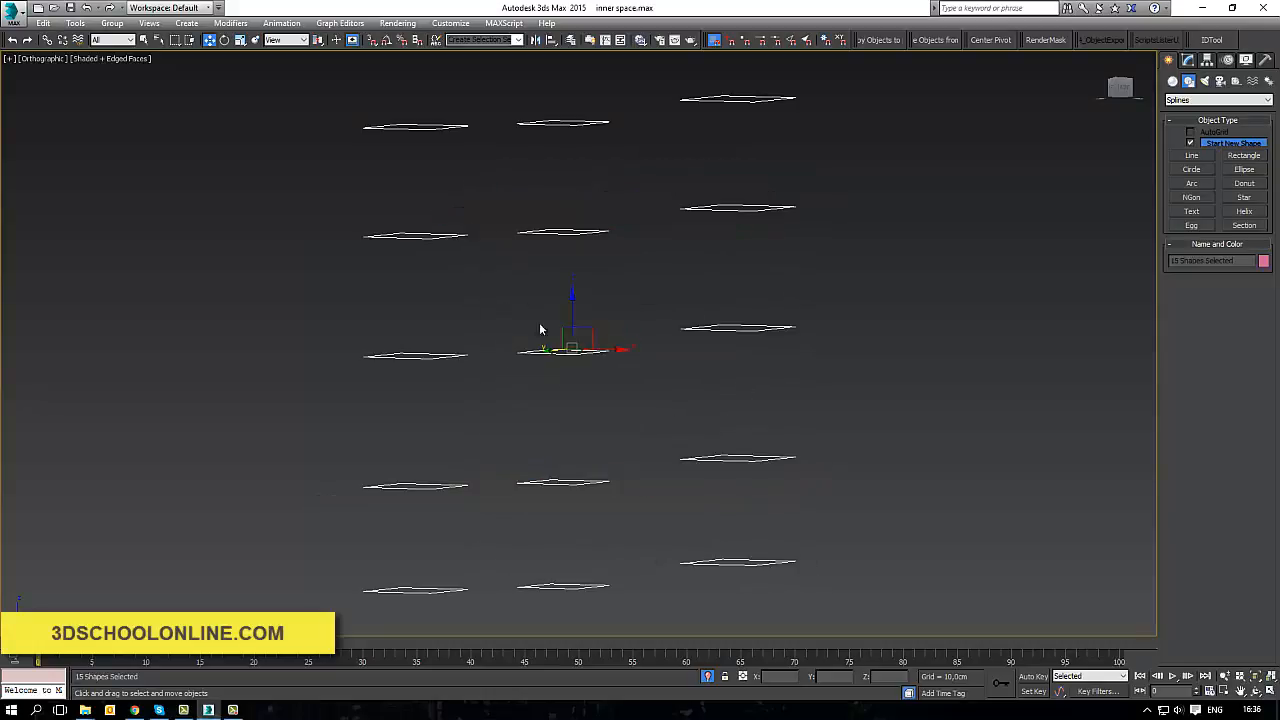
# Rotate the two lowest rectangles of the light-blue stack about the vertical axis, each by a different angle.
pyautogui.keyDown('alt'); pyautogui.moveTo(543, 329); pyautogui.dragTo(562, 280, button='middle'); pyautogui.keyUp('alt')
pyautogui.scroll(-4, 501, 285)
pyautogui.moveTo(503, 409); pyautogui.dragTo(519, 470, button='middle')
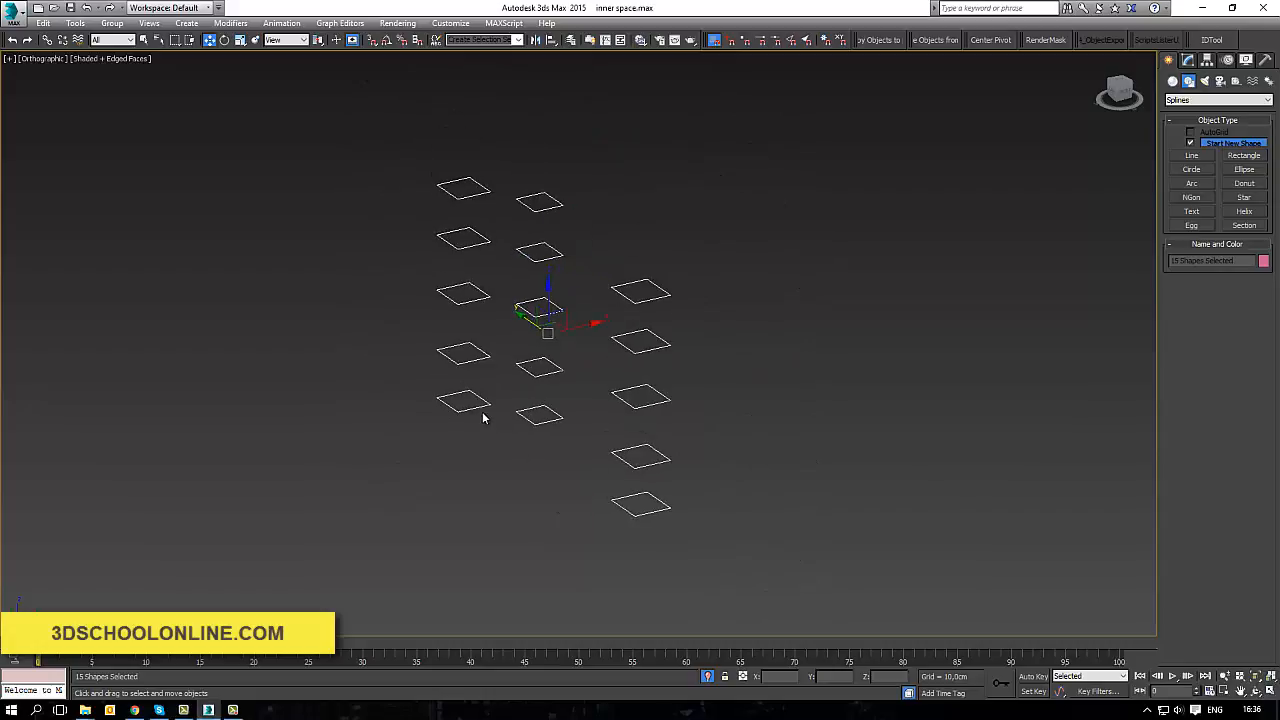
pyautogui.click(475, 412)
pyautogui.click(464, 410)
pyautogui.click(224, 40)
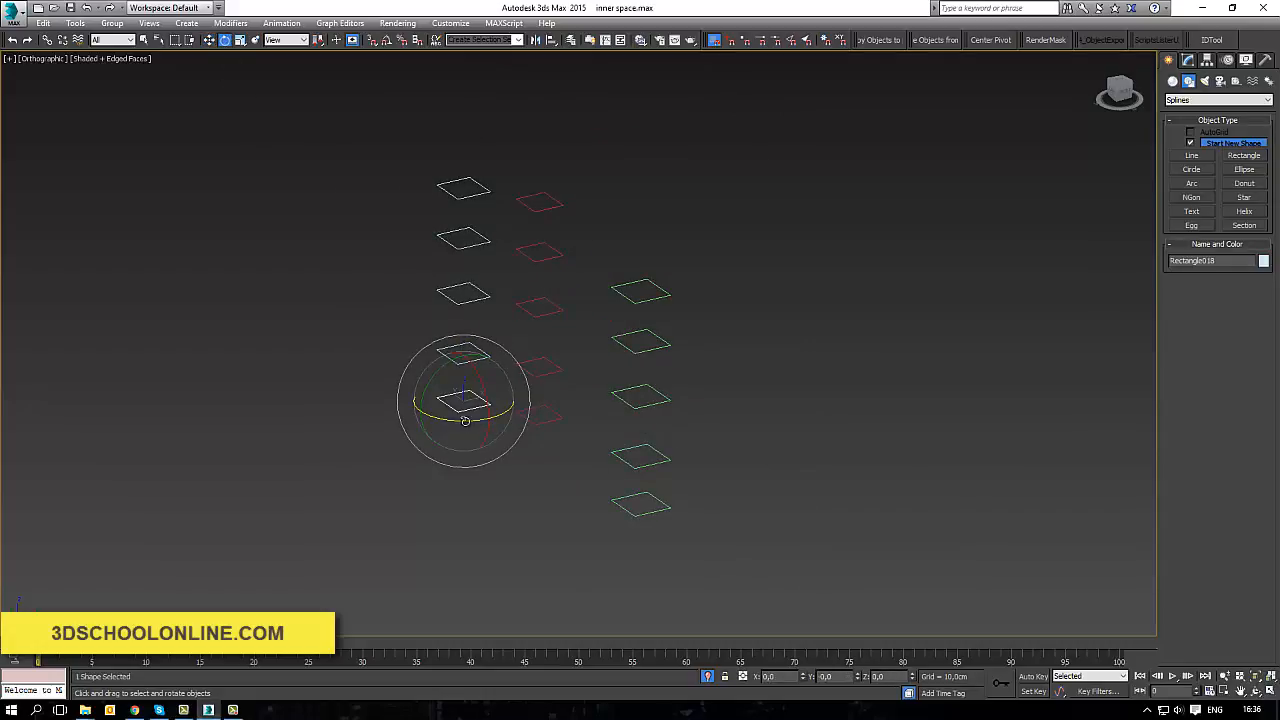
pyautogui.moveTo(482, 424); pyautogui.dragTo(510, 413)
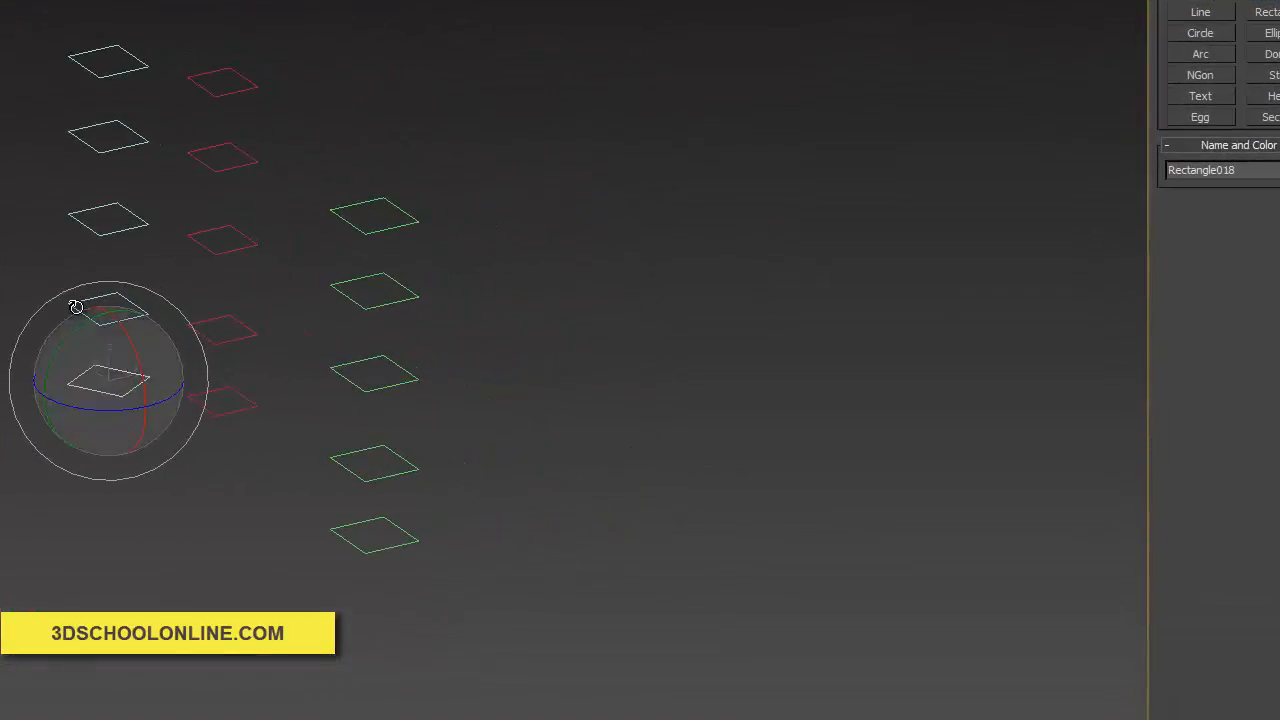
pyautogui.click(78, 309)
pyautogui.moveTo(116, 341)
pyautogui.mouseDown()
pyautogui.moveTo(171, 331)
pyautogui.moveTo(140, 336)
pyautogui.mouseUp()
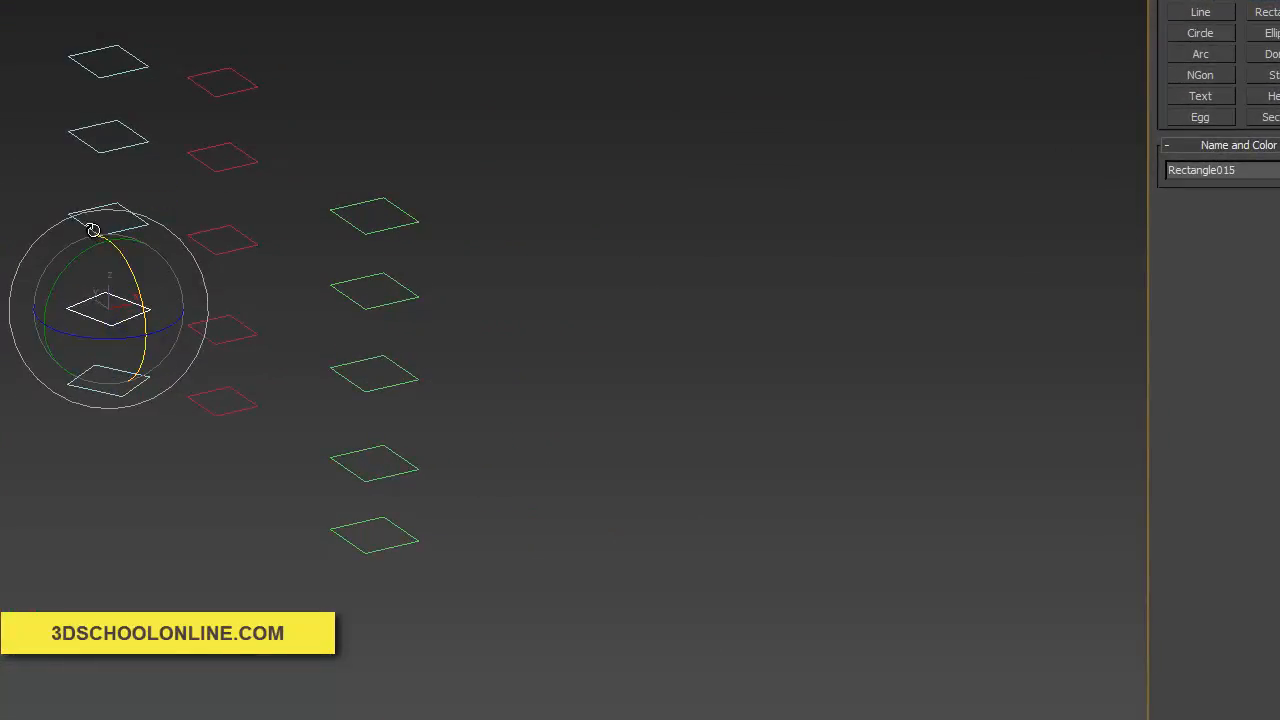
# Rotate the three upper rectangles of the light-blue stack about the vertical axis by differing angles.
pyautogui.click(98, 230)
pyautogui.moveTo(100, 250); pyautogui.dragTo(48, 245)
pyautogui.click(78, 131)
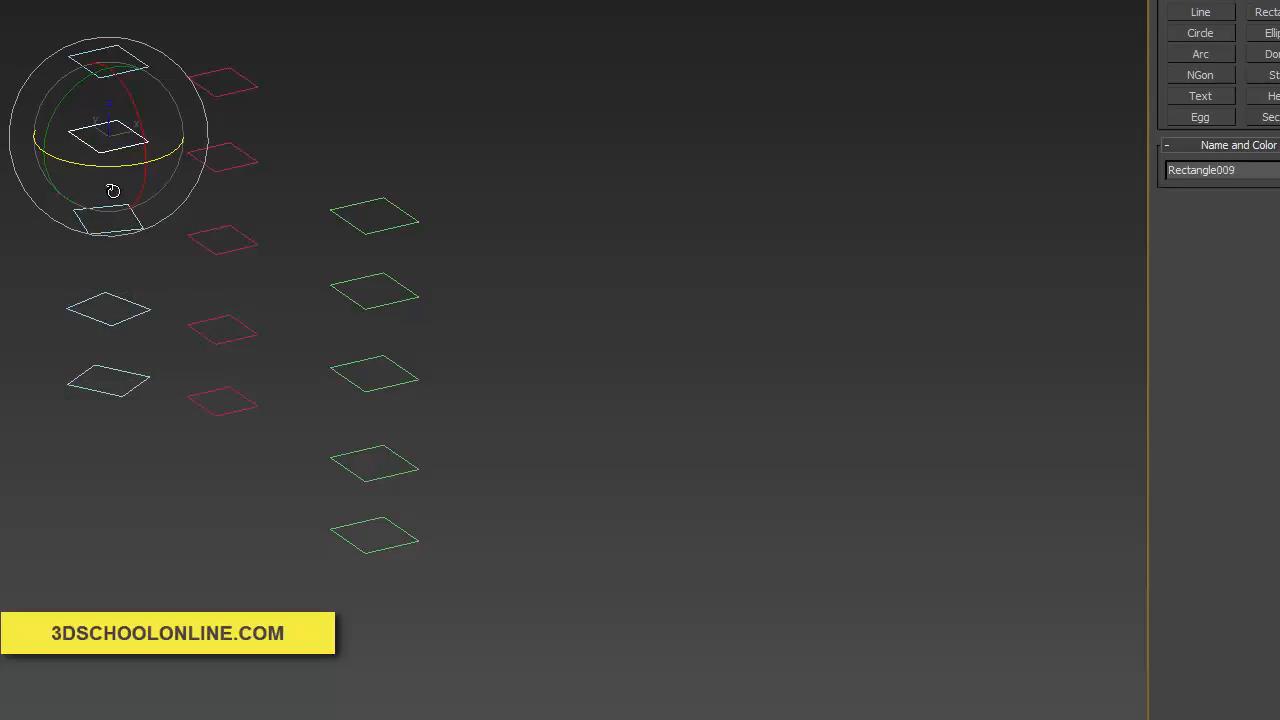
pyautogui.moveTo(117, 170); pyautogui.dragTo(62, 165)
pyautogui.click(85, 68)
pyautogui.moveTo(114, 91); pyautogui.dragTo(84, 87)
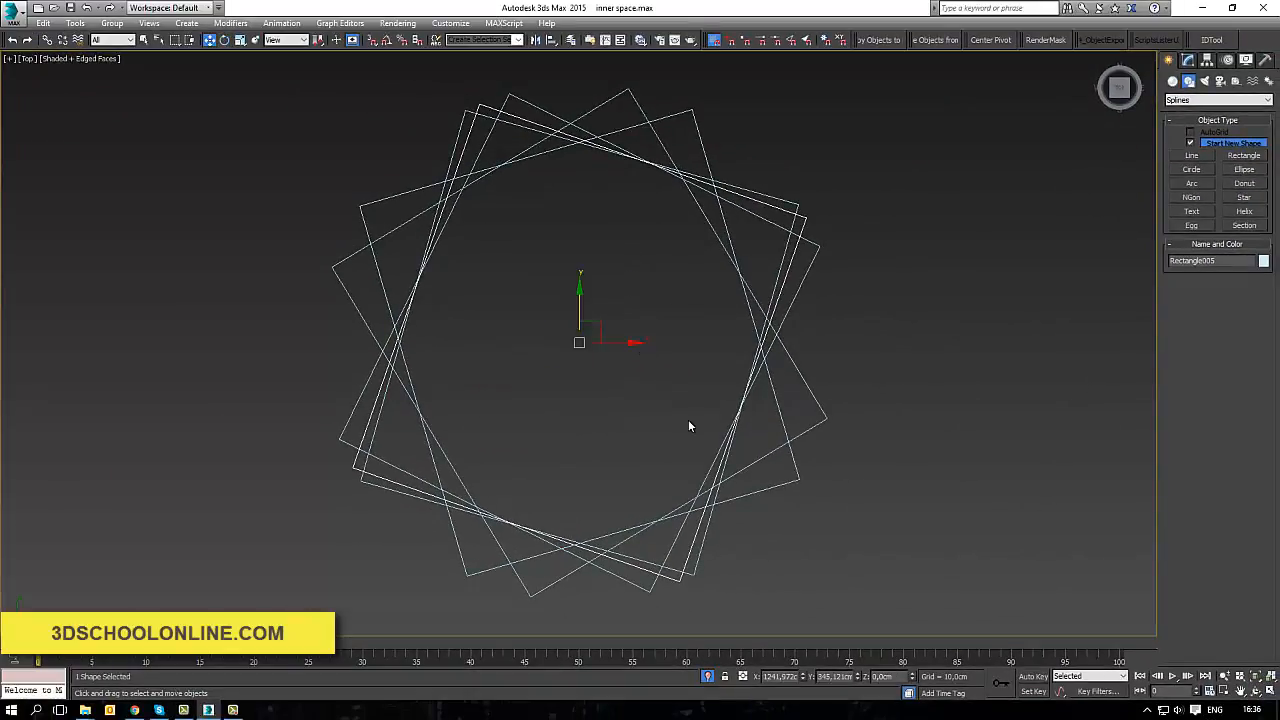
# Select the five rotated rectangles in top view and clone them as copies over the red rectangle stack.
pyautogui.moveTo(687, 437); pyautogui.dragTo(700, 374, button='middle')
pyautogui.scroll(-6, 701, 376)
pyautogui.moveTo(731, 497); pyautogui.dragTo(654, 320, button='middle')
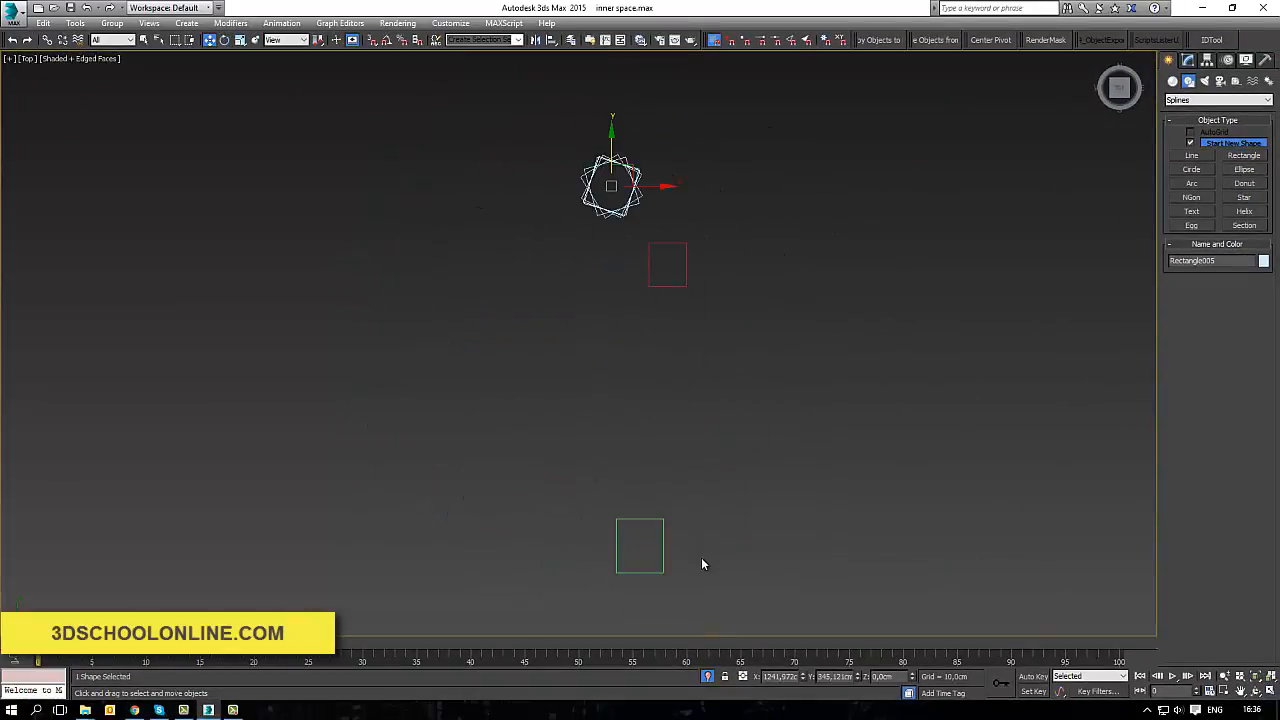
pyautogui.moveTo(544, 135); pyautogui.dragTo(545, 136)
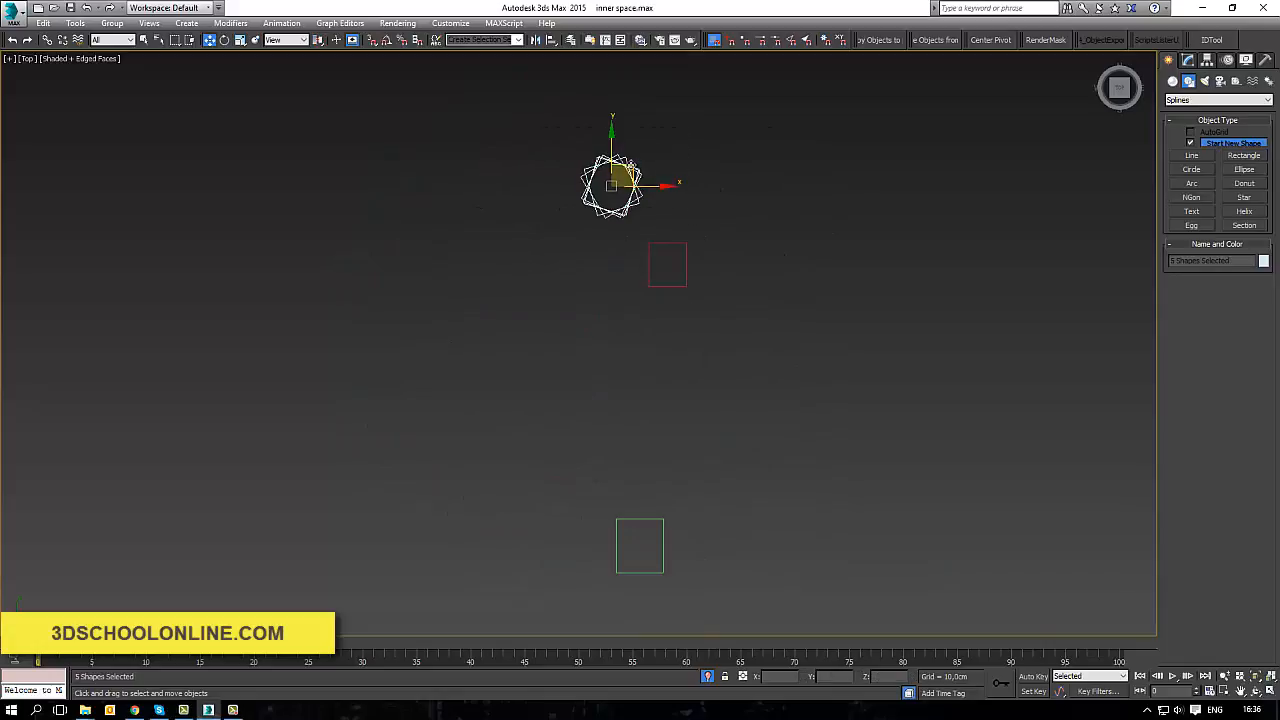
pyautogui.moveTo(624, 172)
pyautogui.keyDown('shift'); pyautogui.mouseDown()
pyautogui.moveTo(718, 242)
pyautogui.moveTo(698, 253)
pyautogui.mouseUp(); pyautogui.keyUp('shift')
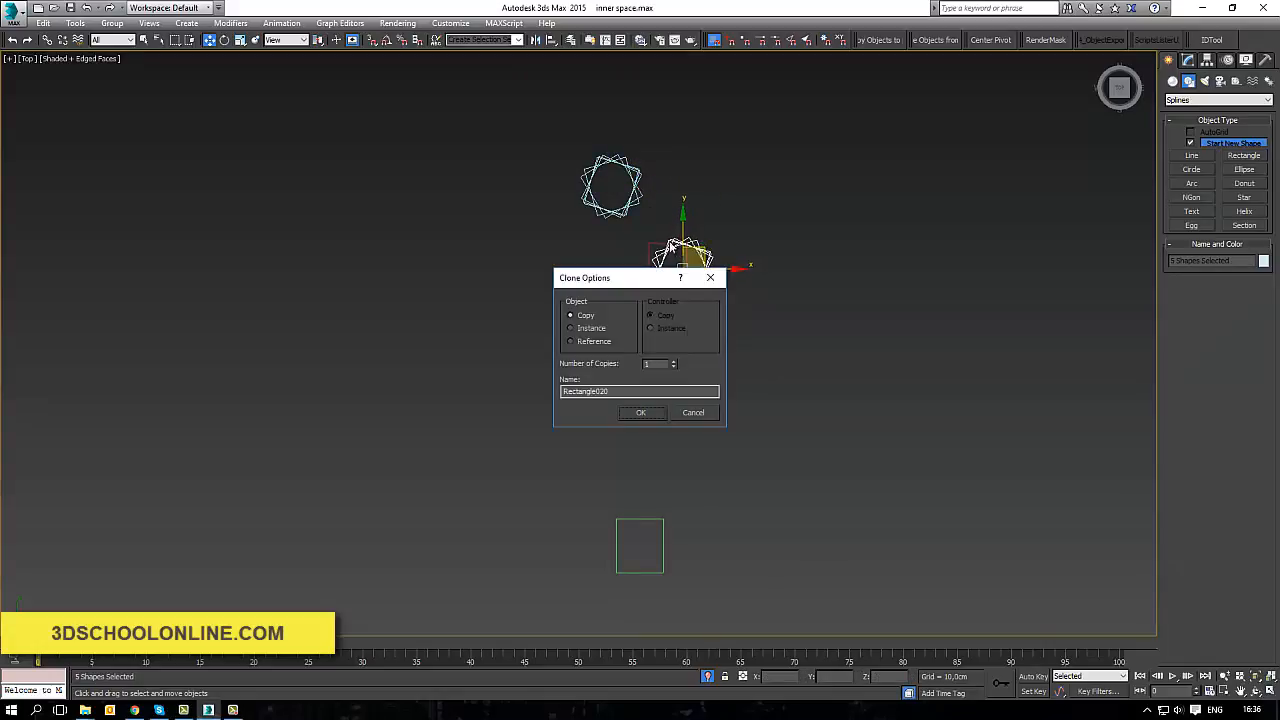
pyautogui.click(643, 413)
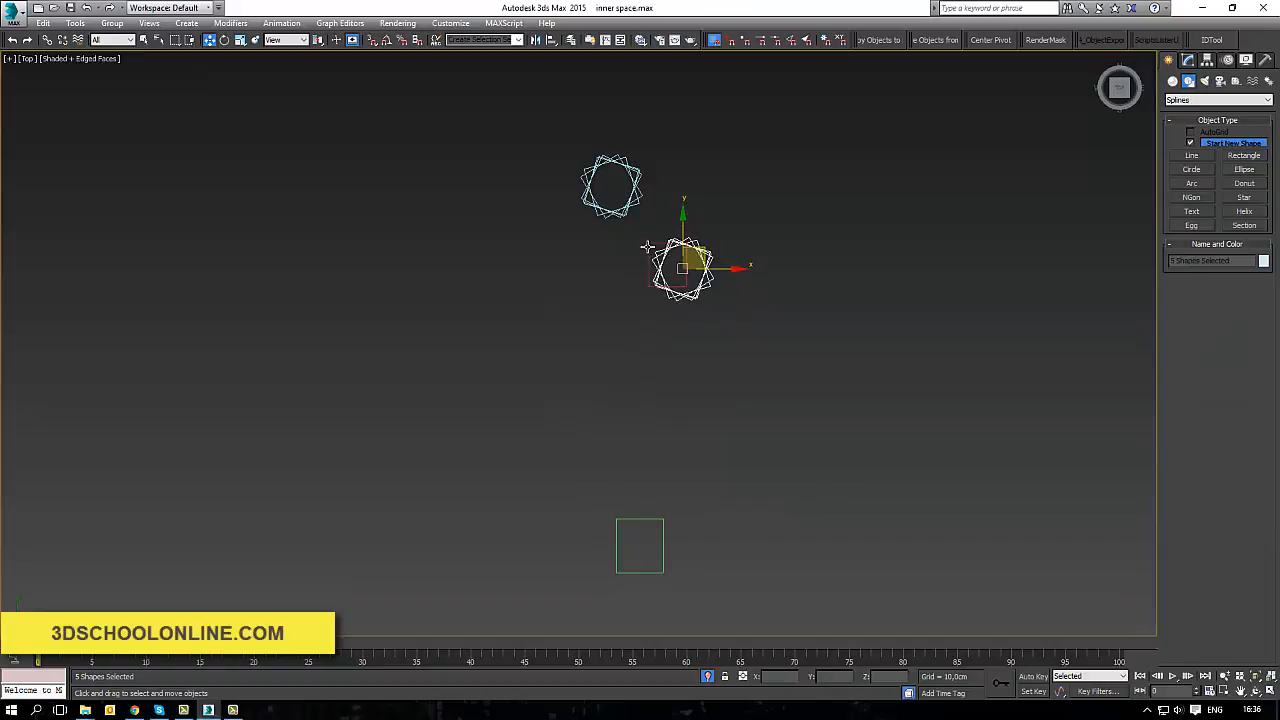
# Delete the original red rectangles underneath the cloned stack of rotated rectangles.
pyautogui.moveTo(727, 308); pyautogui.dragTo(636, 233)
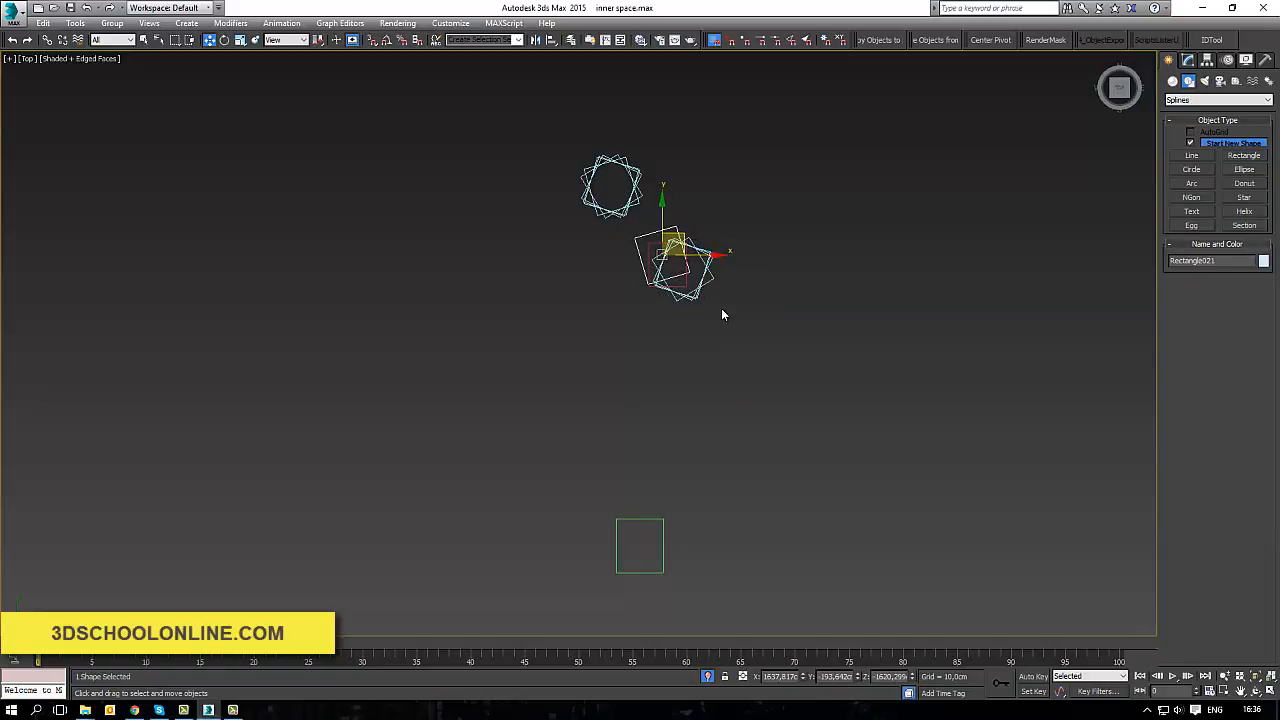
pyautogui.hotkey('ctrl', 'z')
pyautogui.scroll(5, 650, 248)
pyautogui.moveTo(661, 256); pyautogui.dragTo(579, 186)
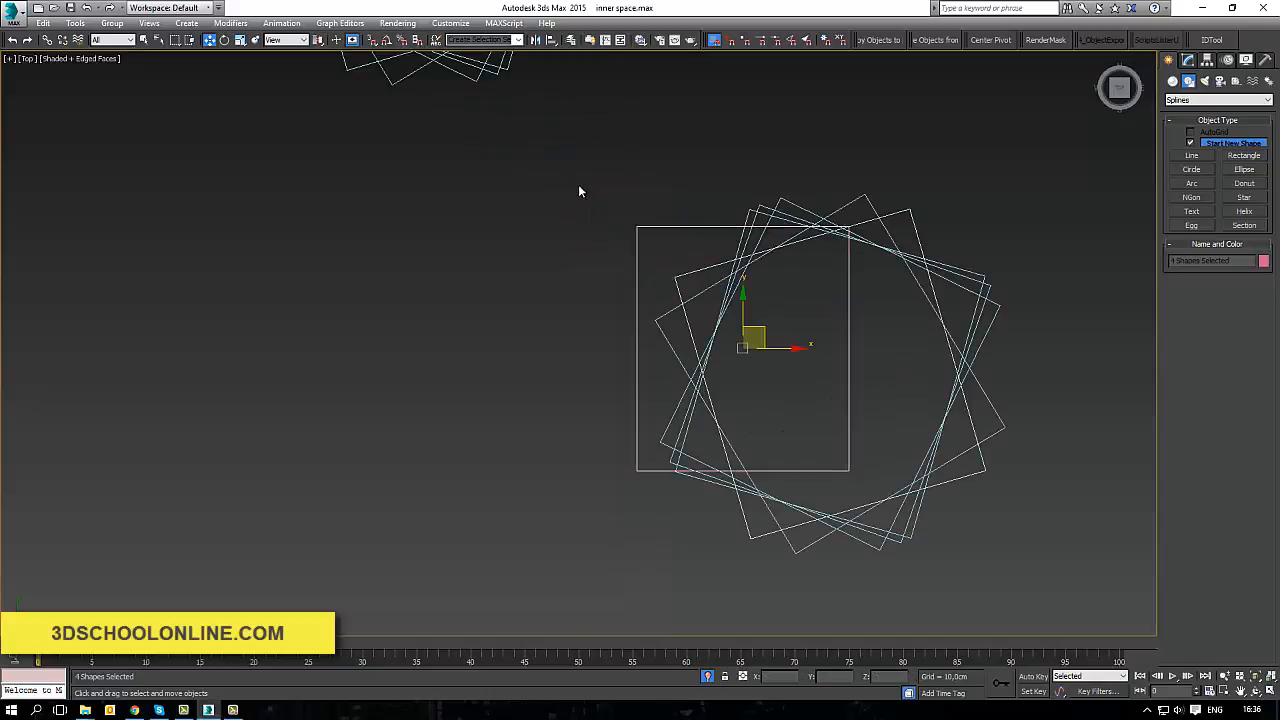
pyautogui.press('Delete')
pyautogui.scroll(-5, 704, 303)
# Clone the five rotated rectangles as one copy and place it over the green rectangle stack.
pyautogui.moveTo(746, 424); pyautogui.dragTo(733, 387, button='middle')
pyautogui.moveTo(764, 330); pyautogui.dragTo(673, 552)
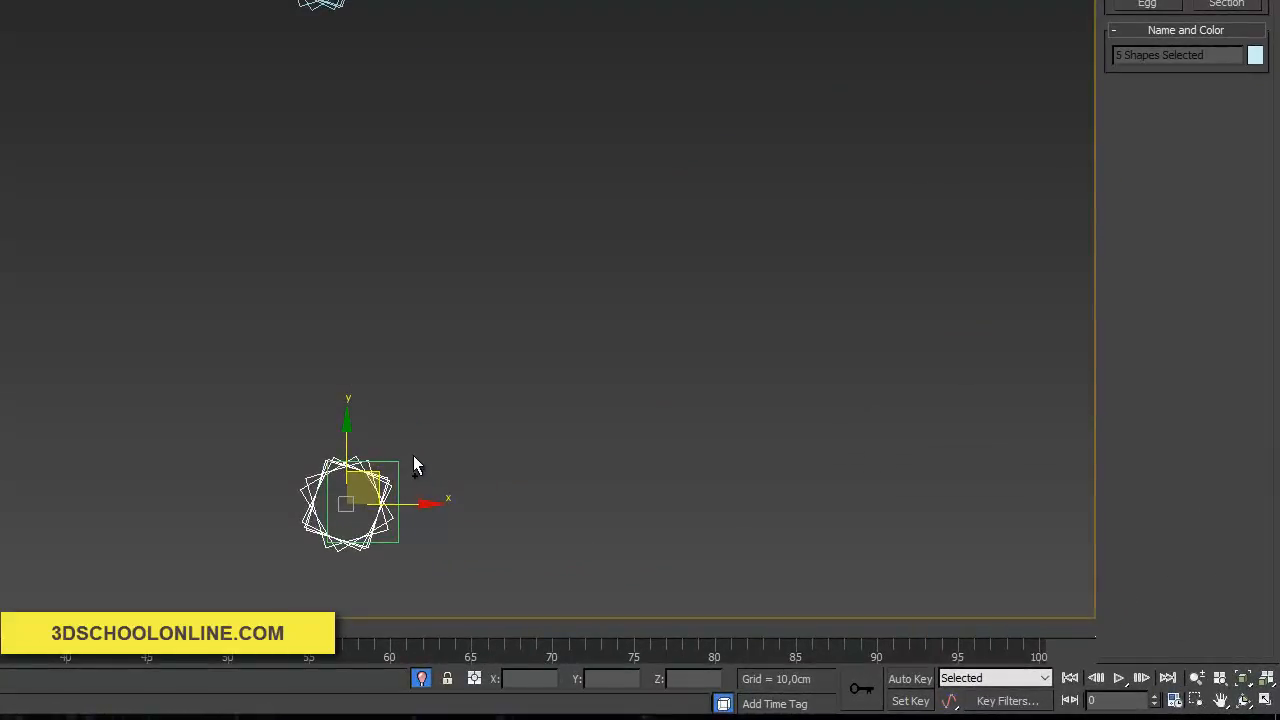
pyautogui.hotkey('ctrl', 'z')
pyautogui.keyDown('shift'); pyautogui.moveTo(462, 64); pyautogui.dragTo(385, 482); pyautogui.keyUp('shift')
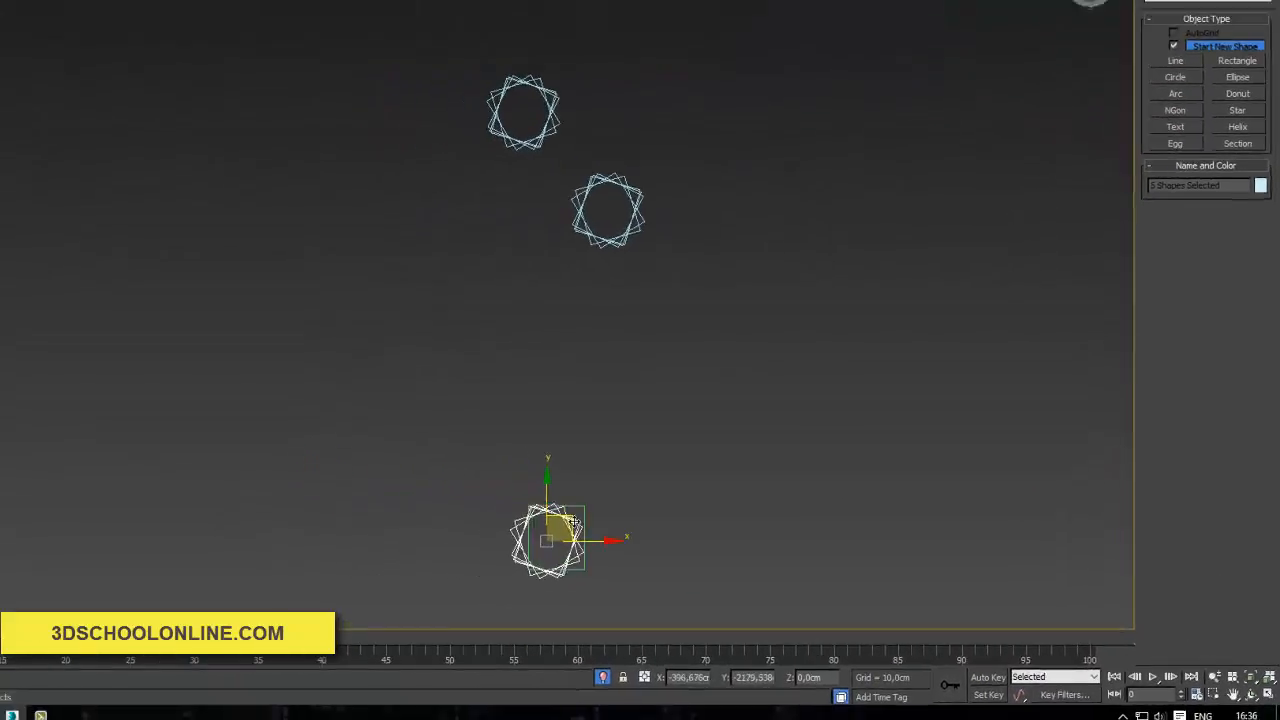
pyautogui.keyDown('shift'); pyautogui.moveTo(575, 522); pyautogui.dragTo(576, 521); pyautogui.keyUp('shift')
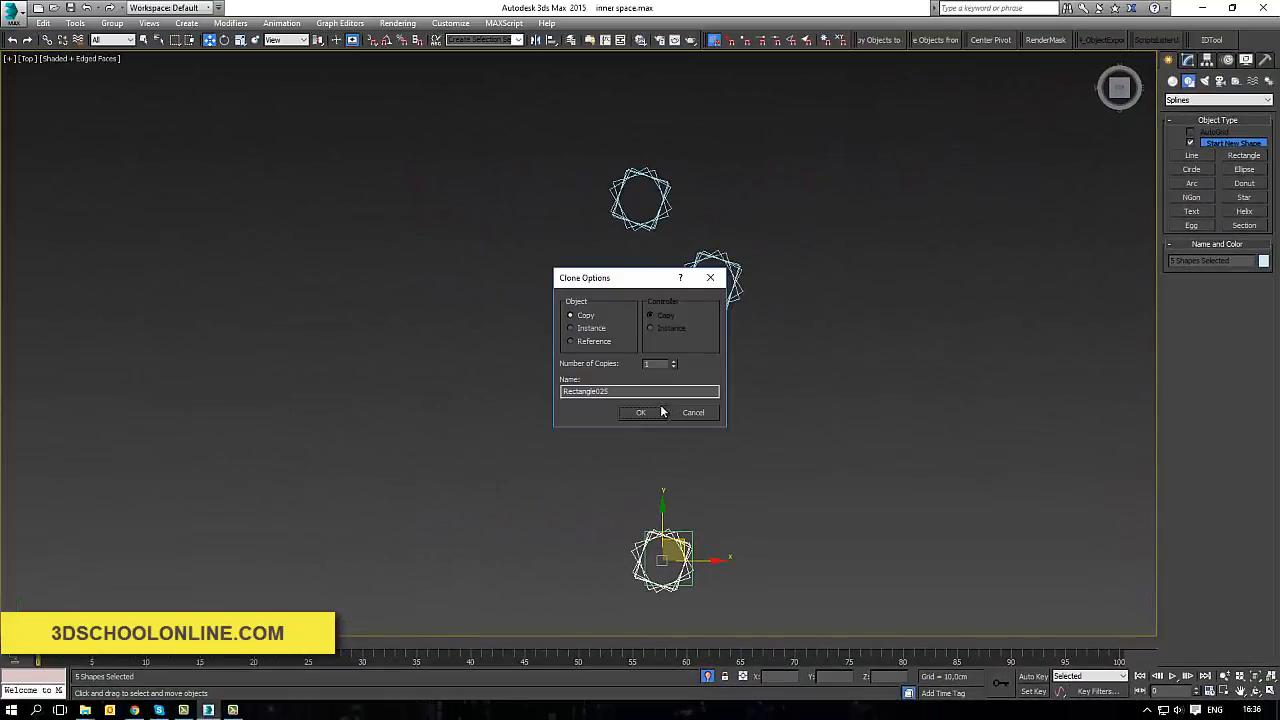
pyautogui.click(641, 412)
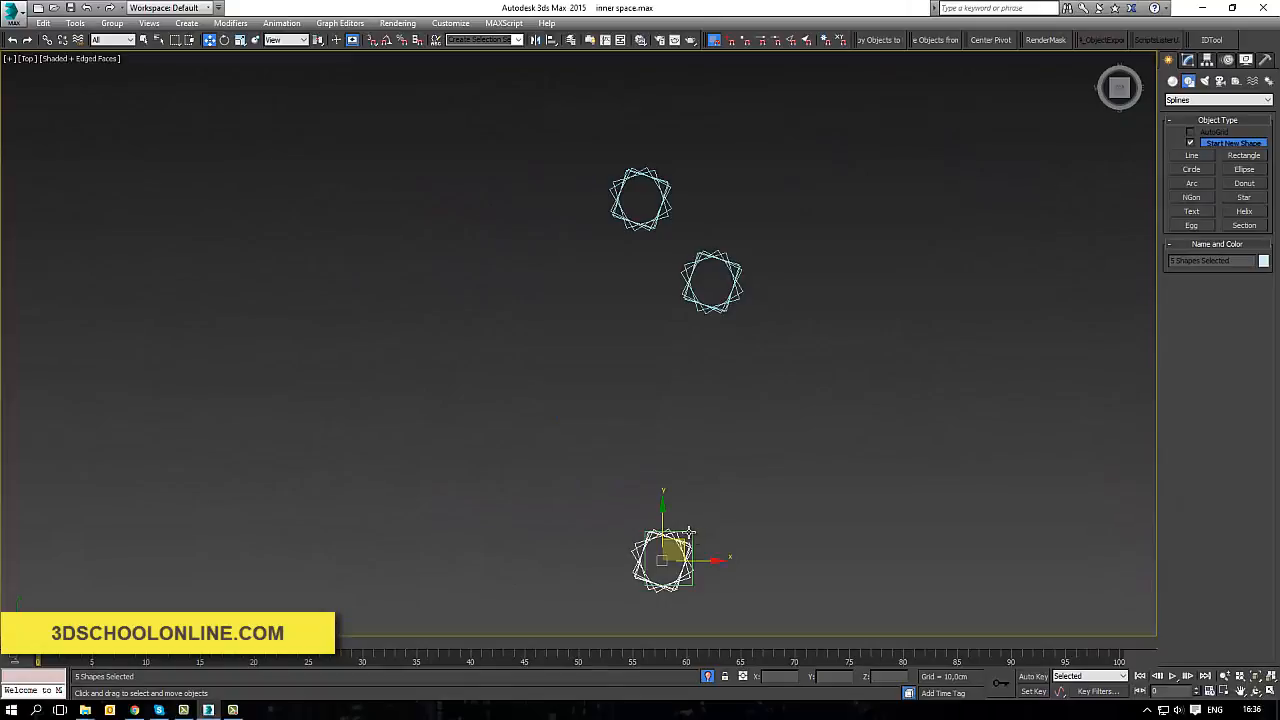
# Try the CrossSection modifier on the nine selected shapes of the overlapping third stack.
pyautogui.moveTo(757, 549); pyautogui.dragTo(727, 507, button='middle')
pyautogui.click(727, 507)
pyautogui.keyDown('alt'); pyautogui.moveTo(727, 556); pyautogui.dragTo(691, 534, button='middle'); pyautogui.keyUp('alt')
pyautogui.moveTo(524, 340); pyautogui.dragTo(525, 341)
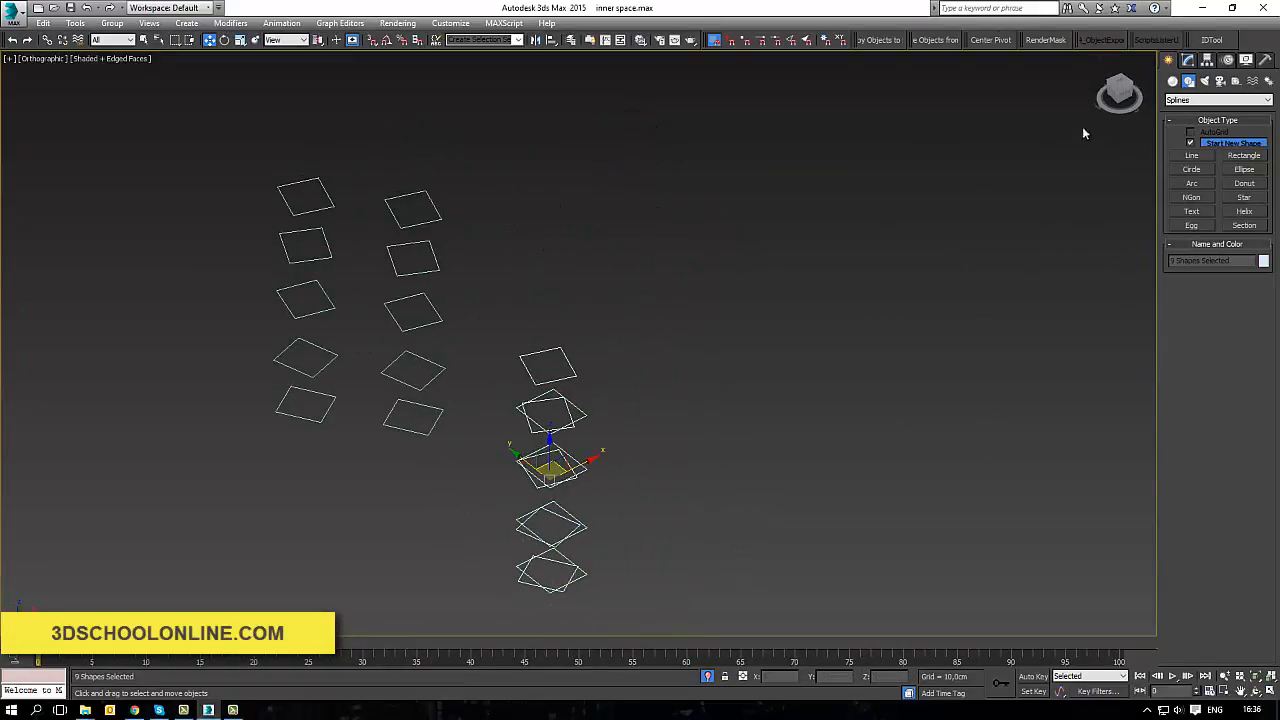
pyautogui.click(1188, 59)
pyautogui.click(1203, 96)
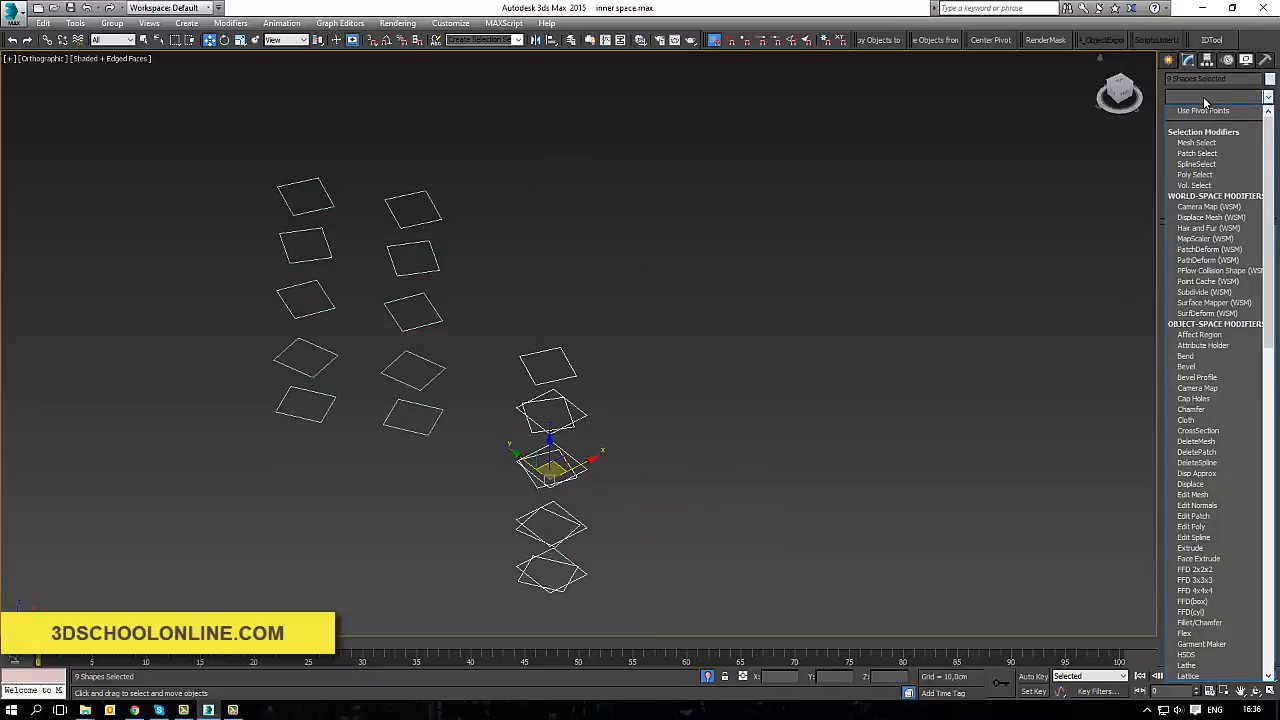
pyautogui.press('c')
pyautogui.scroll(-7, 1203, 128)
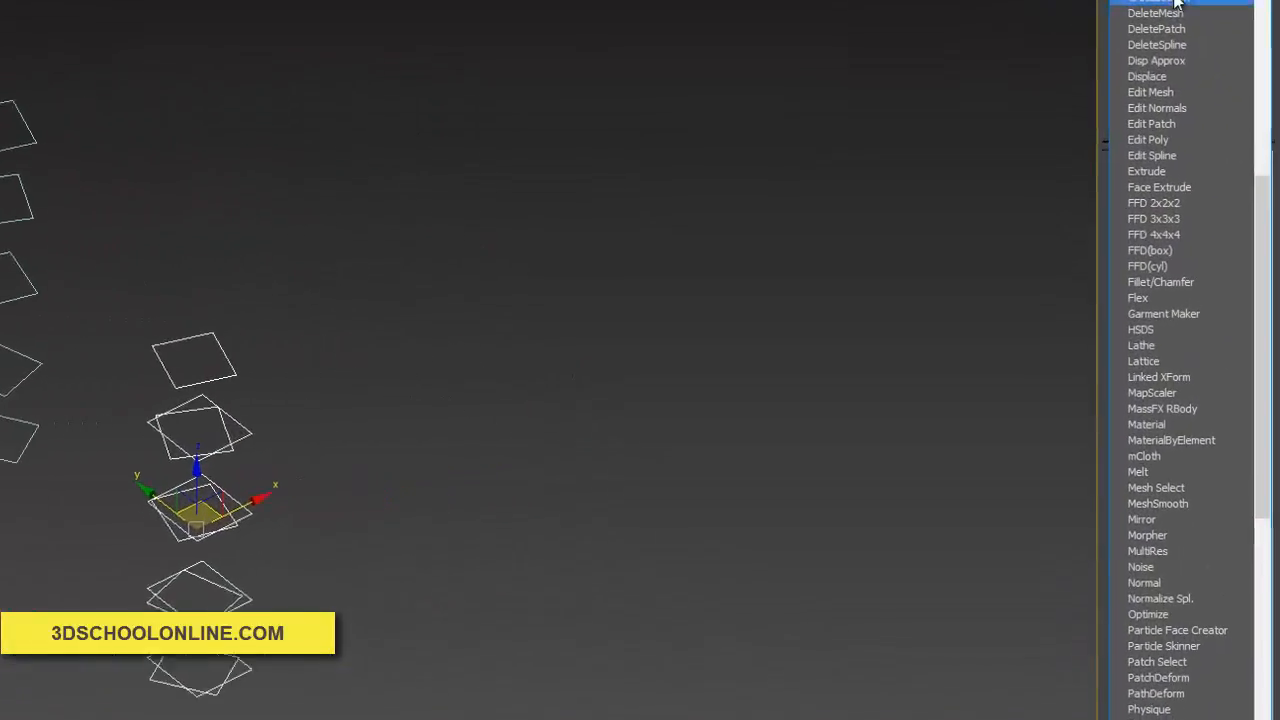
pyautogui.click(1175, 2)
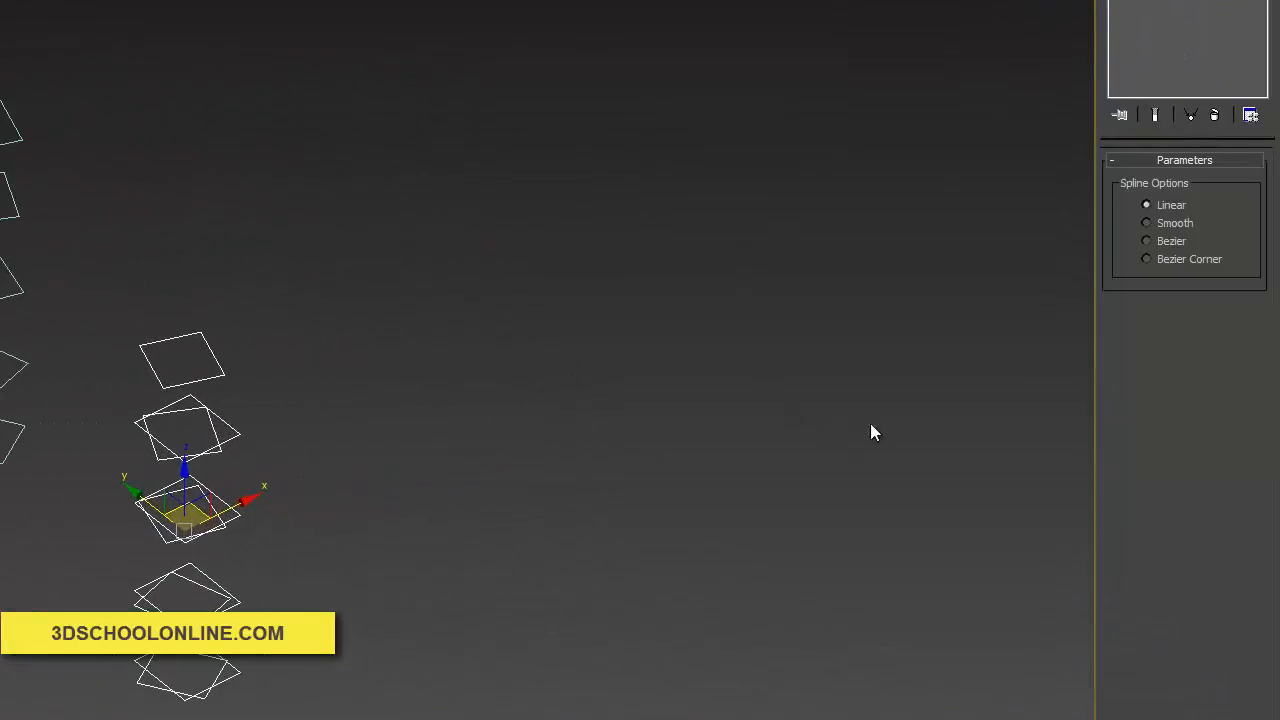
pyautogui.keyDown('alt'); pyautogui.moveTo(757, 593); pyautogui.dragTo(796, 443, button='middle'); pyautogui.keyUp('alt')
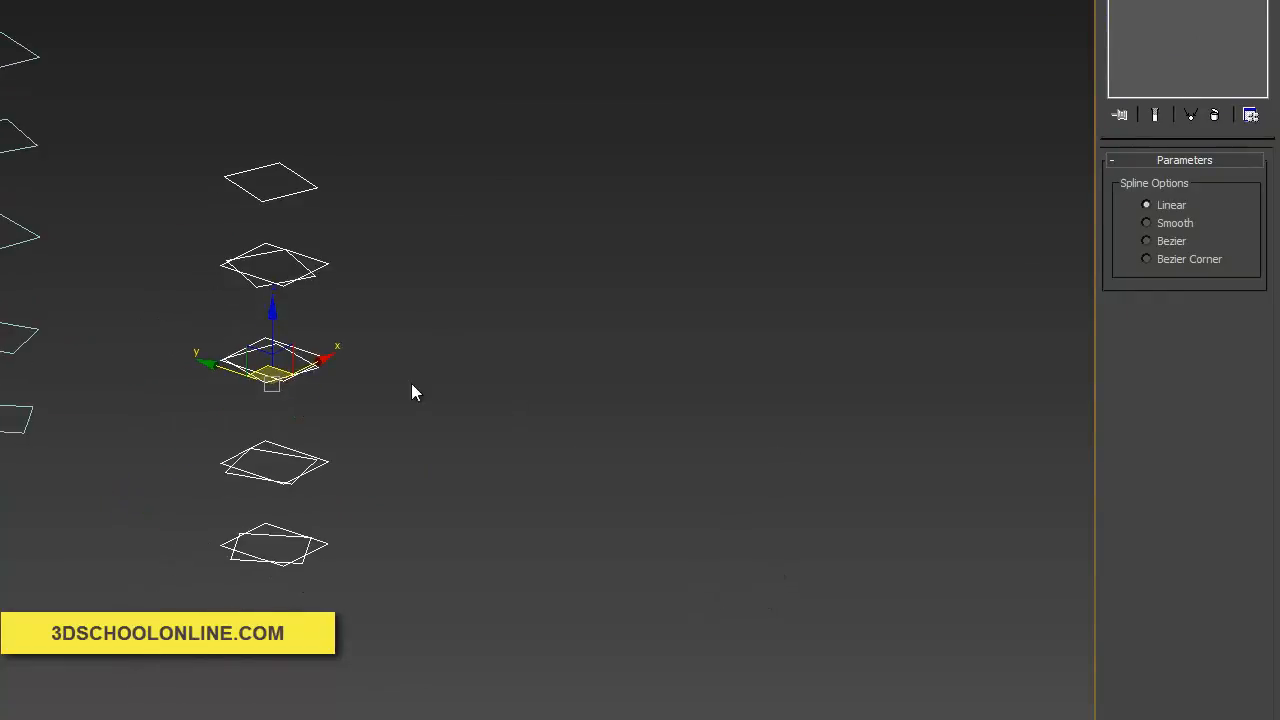
# Delete the overlapping duplicates in the third stack, leaving a single rectangle at each level.
pyautogui.click(411, 383)
pyautogui.click(246, 273)
pyautogui.keyDown('alt'); pyautogui.moveTo(289, 341); pyautogui.dragTo(336, 384, button='middle'); pyautogui.keyUp('alt')
pyautogui.click(274, 370)
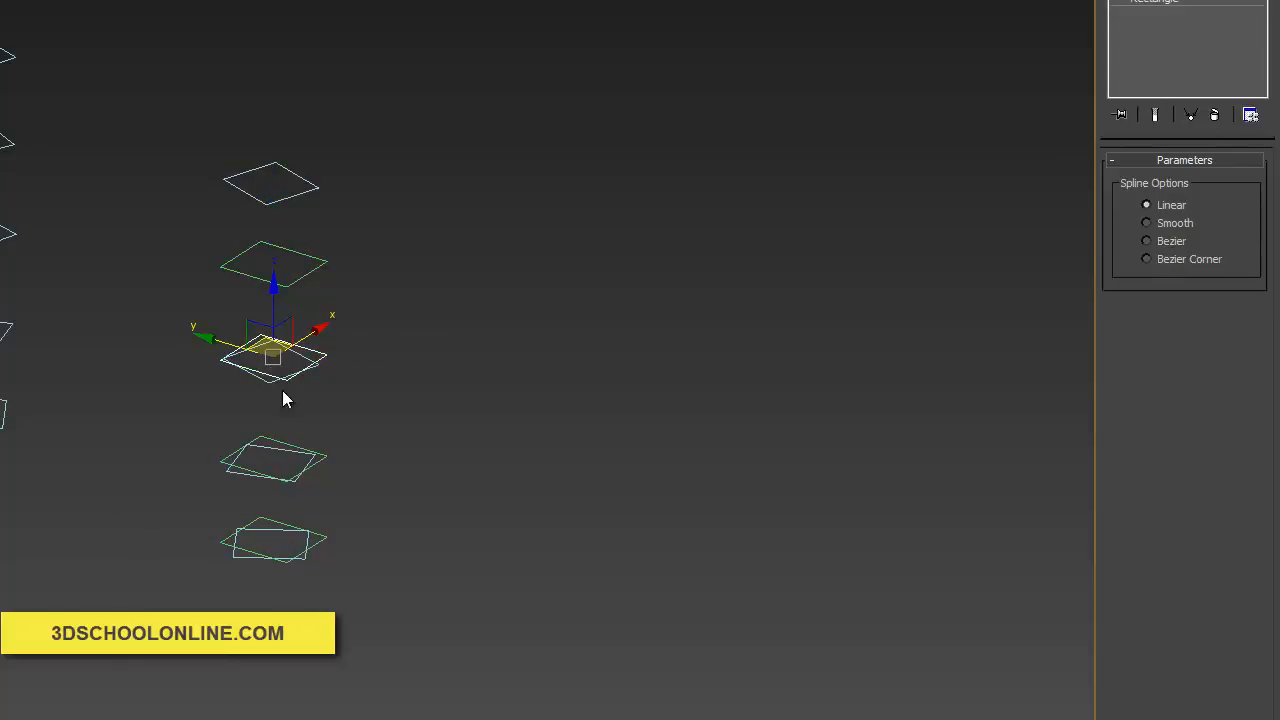
pyautogui.click(286, 400)
pyautogui.click(270, 458)
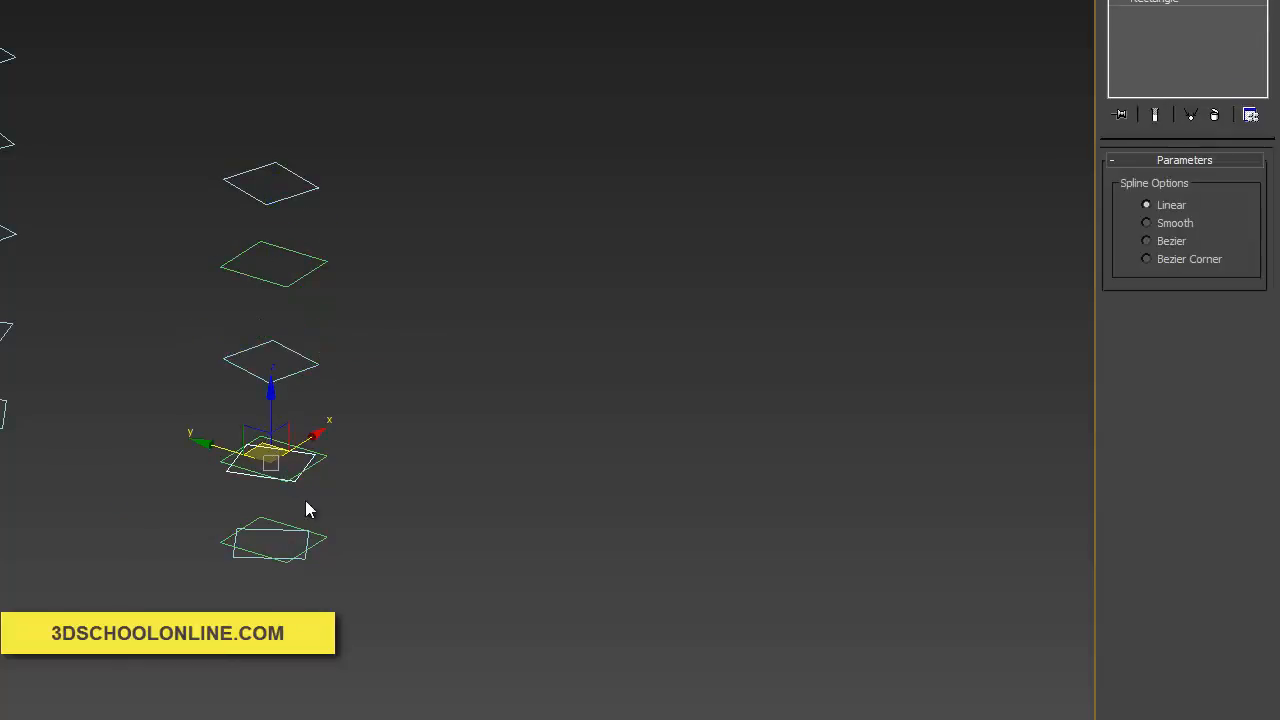
pyautogui.click(306, 506)
pyautogui.click(265, 536)
pyautogui.click(319, 537)
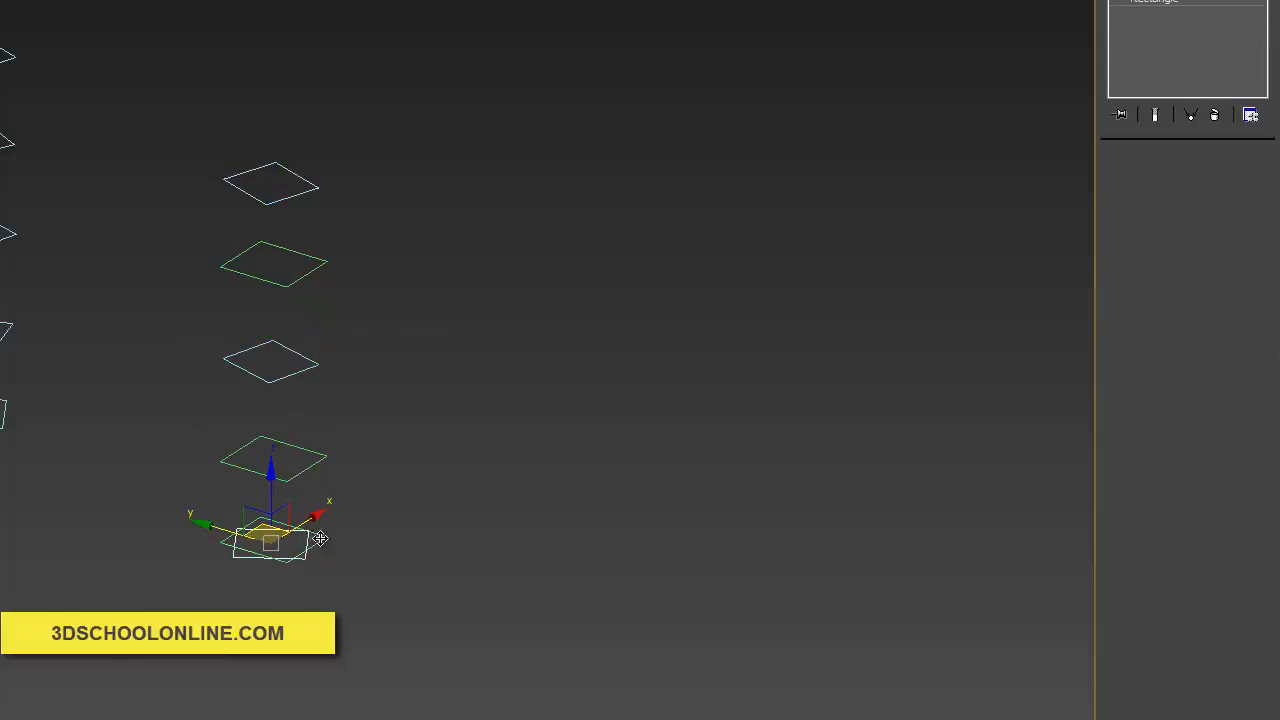
pyautogui.press('Delete')
pyautogui.moveTo(461, 423); pyautogui.dragTo(515, 438, button='middle')
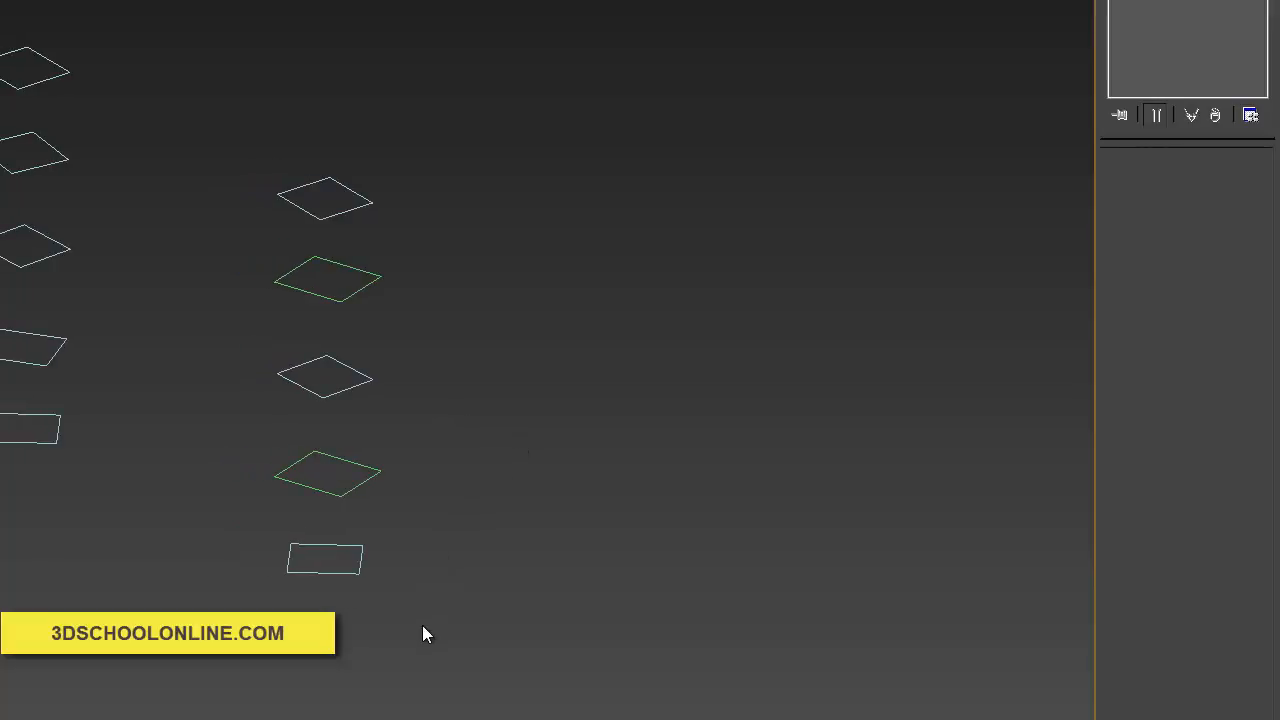
# Remove the CrossSection modifier from the five remaining rectangles and convert the topmost one to an editable spline.
pyautogui.moveTo(422, 625); pyautogui.dragTo(286, 104)
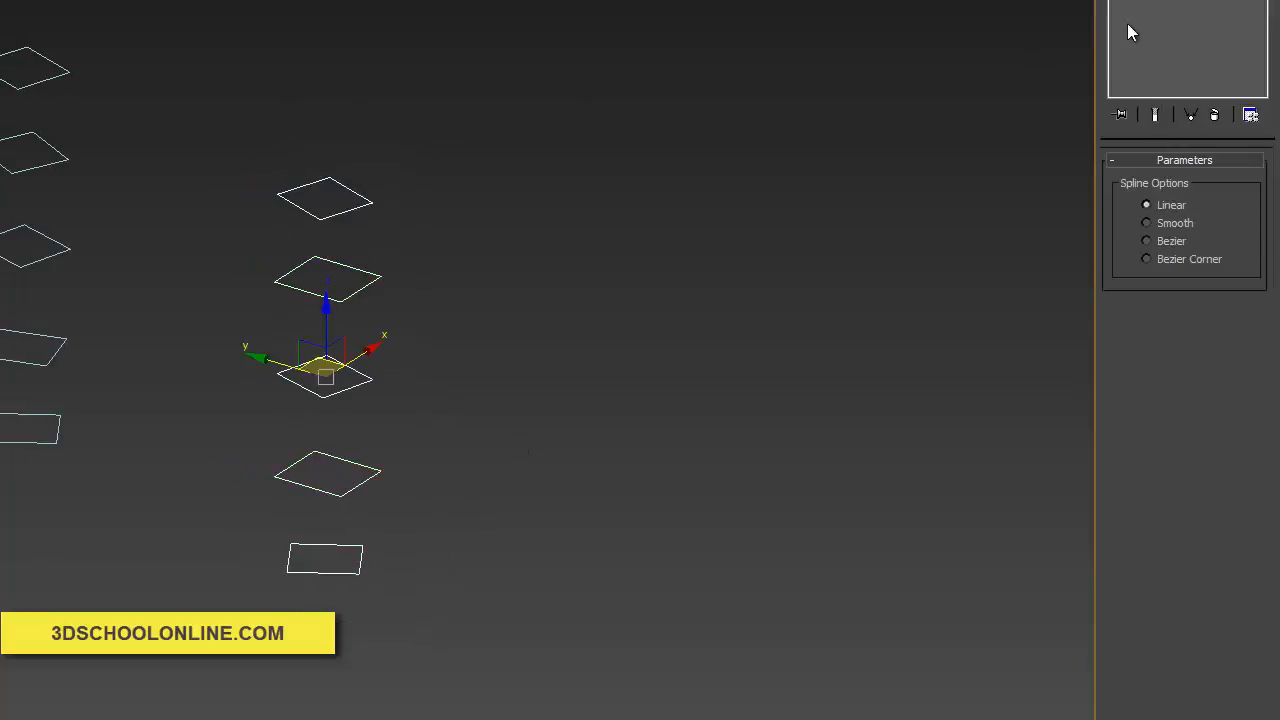
pyautogui.click(1213, 117)
pyautogui.click(366, 205)
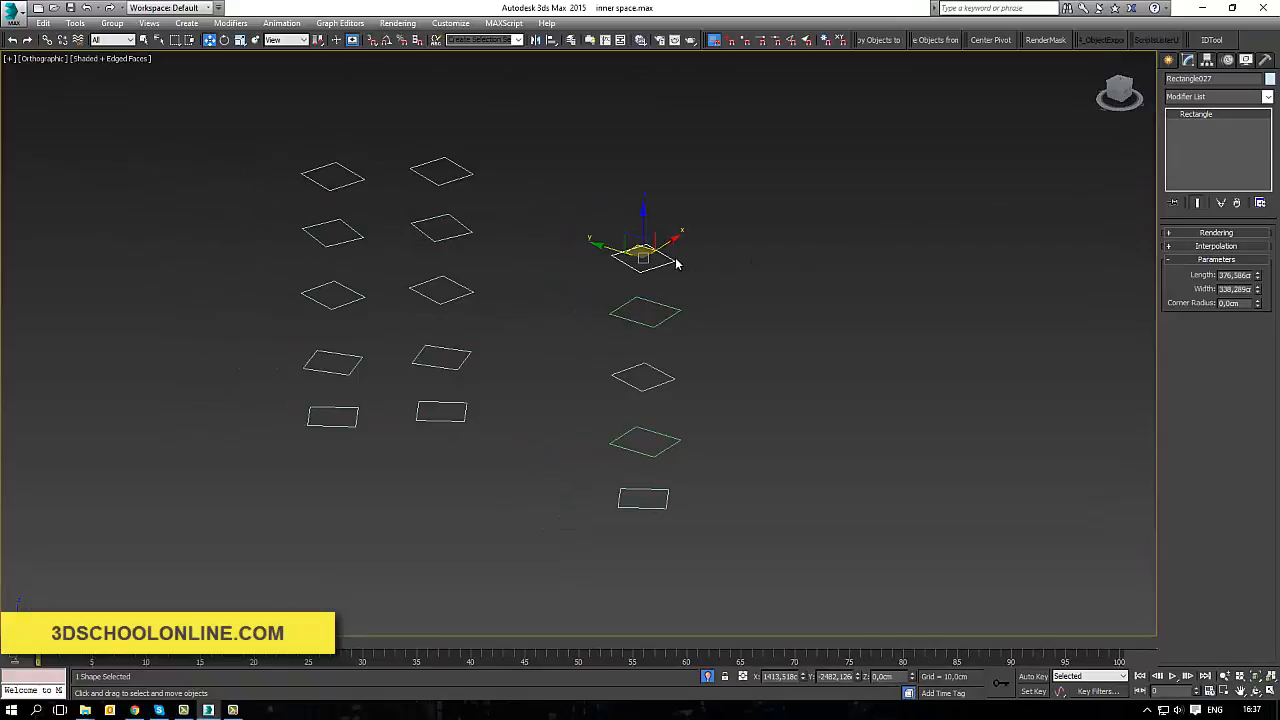
pyautogui.rightClick(676, 263)
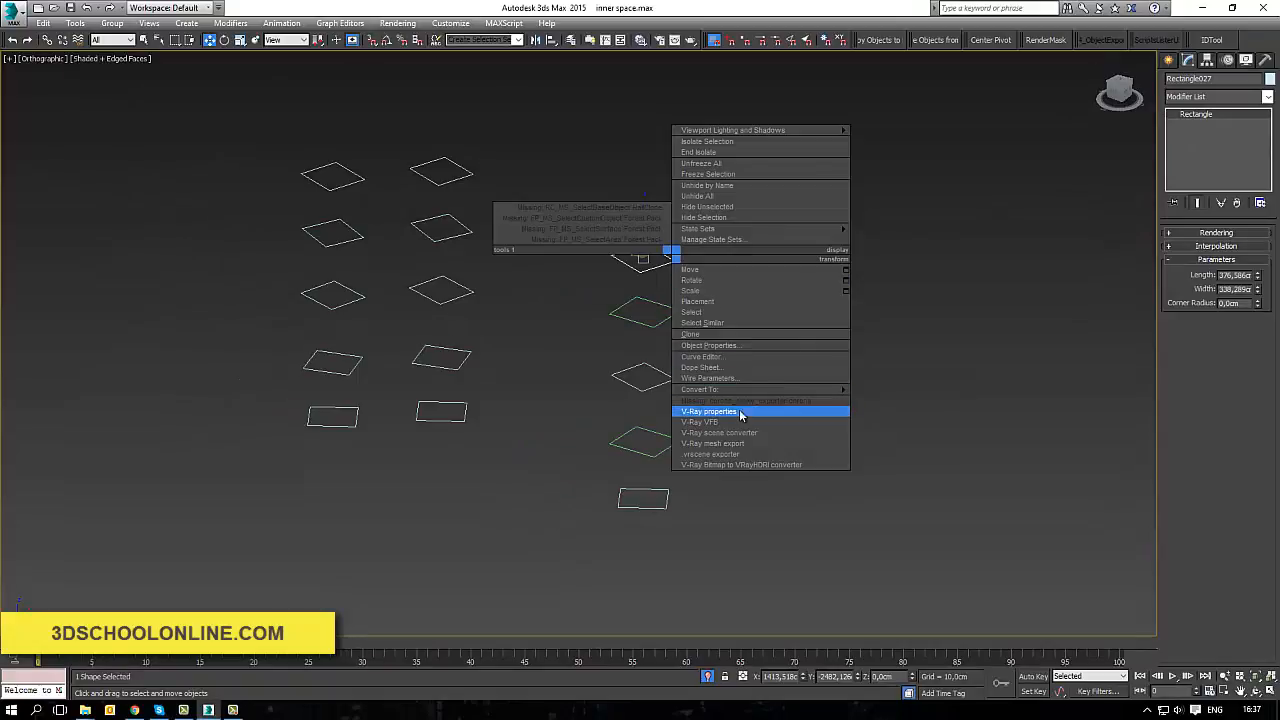
pyautogui.moveTo(765, 390)
pyautogui.click(886, 390)
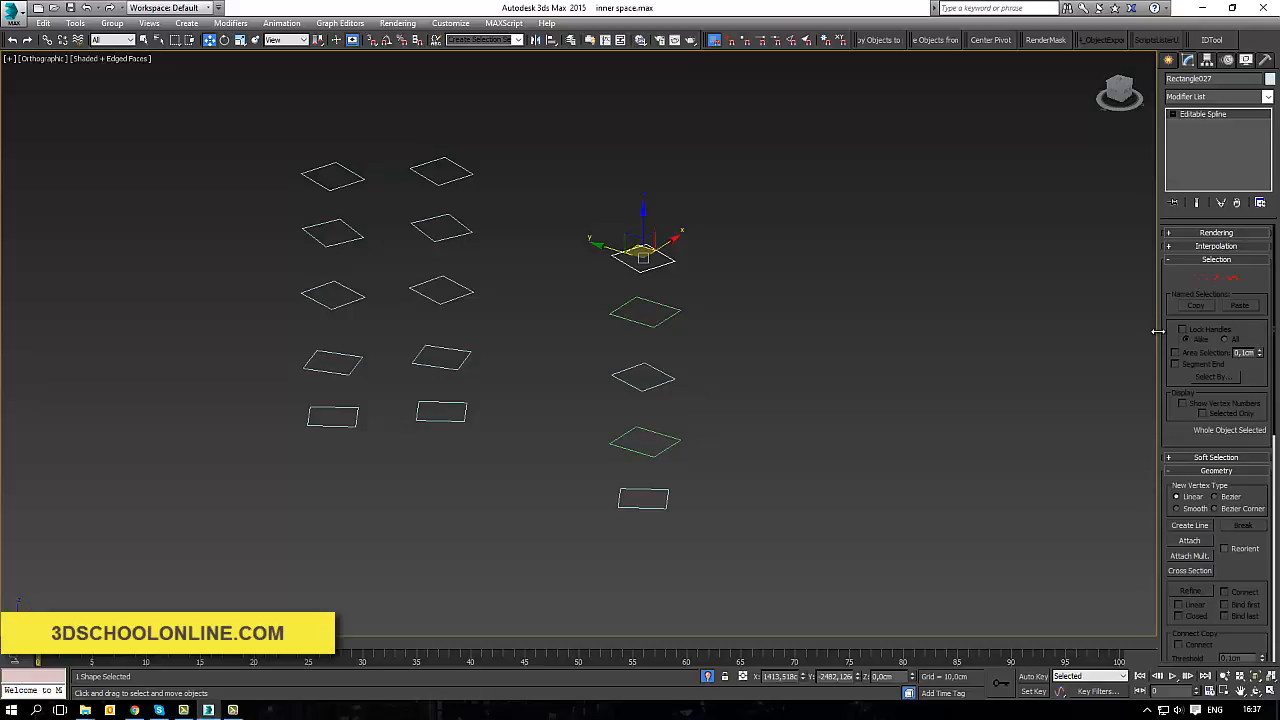
# Attach the four lower rectangles of the third stack to the topmost editable spline.
pyautogui.moveTo(1158, 331); pyautogui.dragTo(1085, 330)
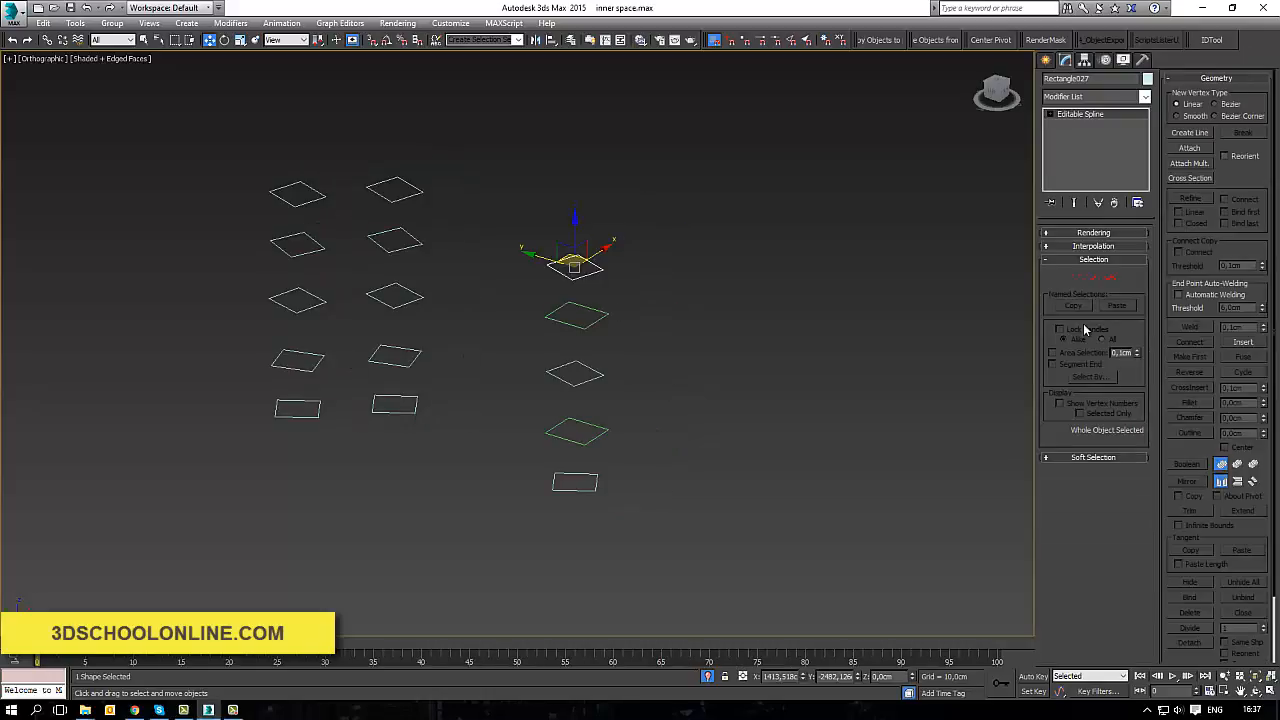
pyautogui.click(1199, 149)
pyautogui.click(594, 306)
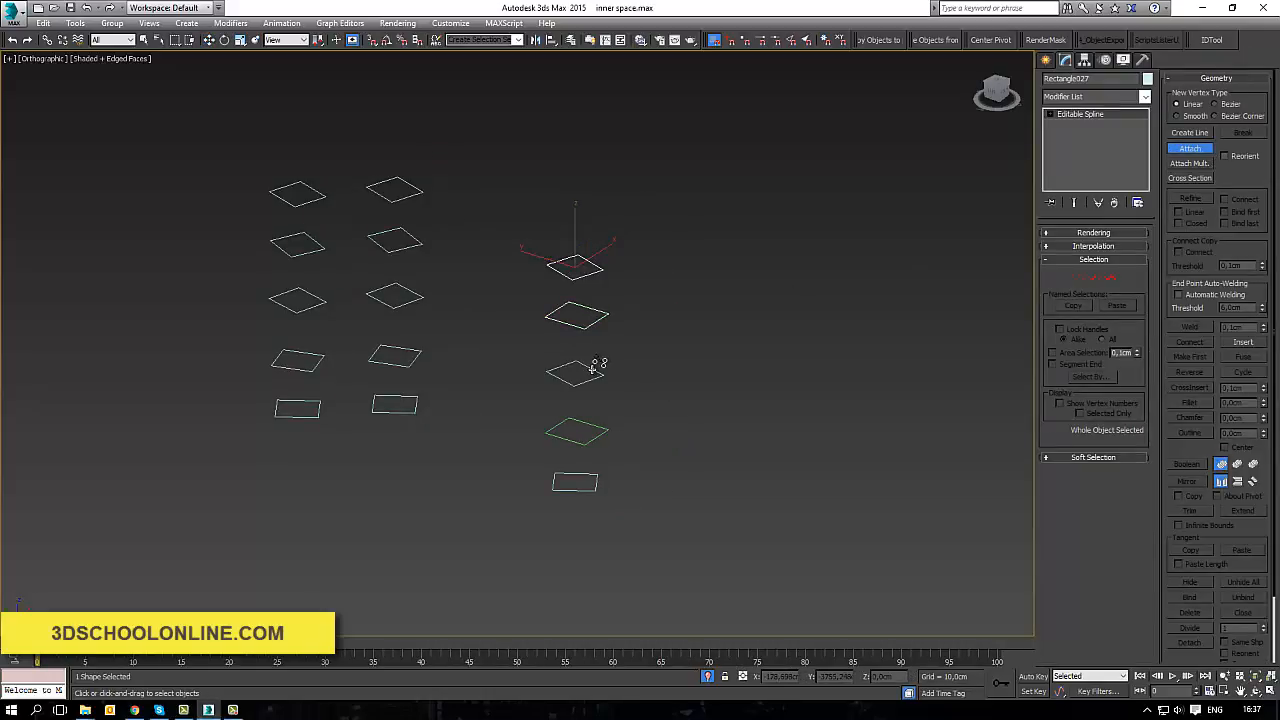
pyautogui.click(597, 426)
pyautogui.click(209, 40)
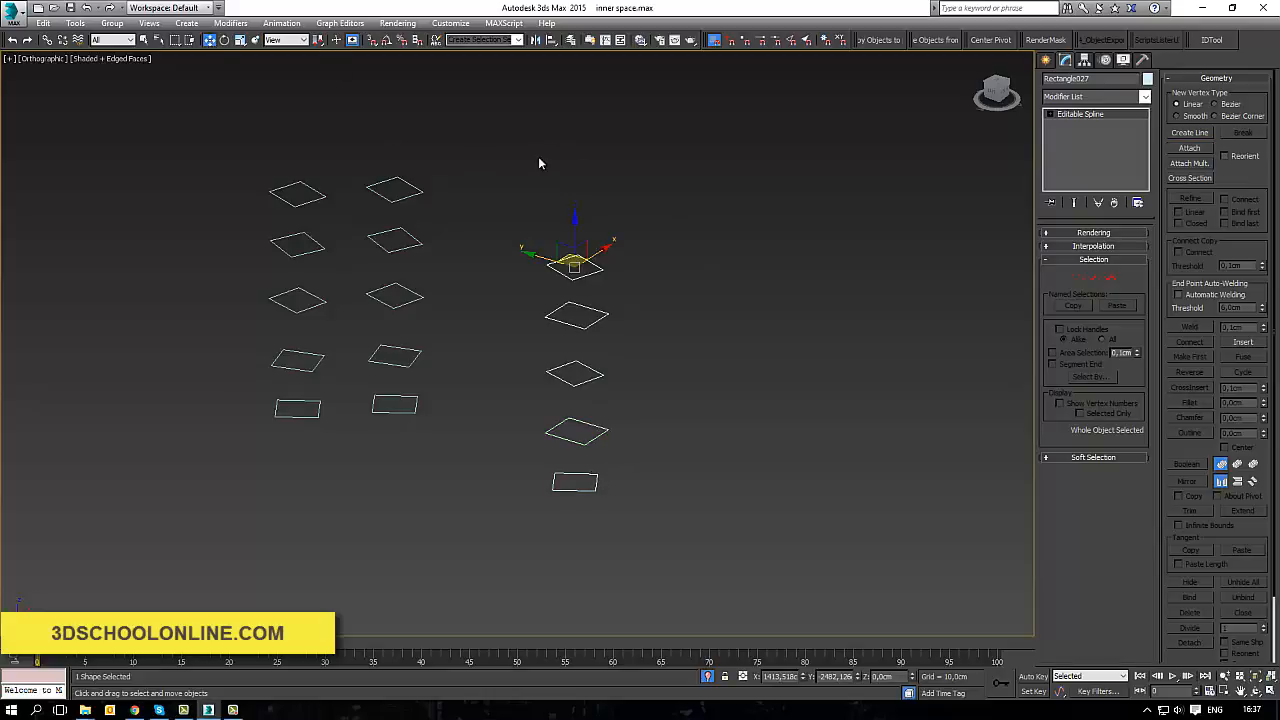
# Apply a CrossSection modifier with linear spline option to the attached rectangle stack.
pyautogui.click(607, 300)
pyautogui.click(582, 274)
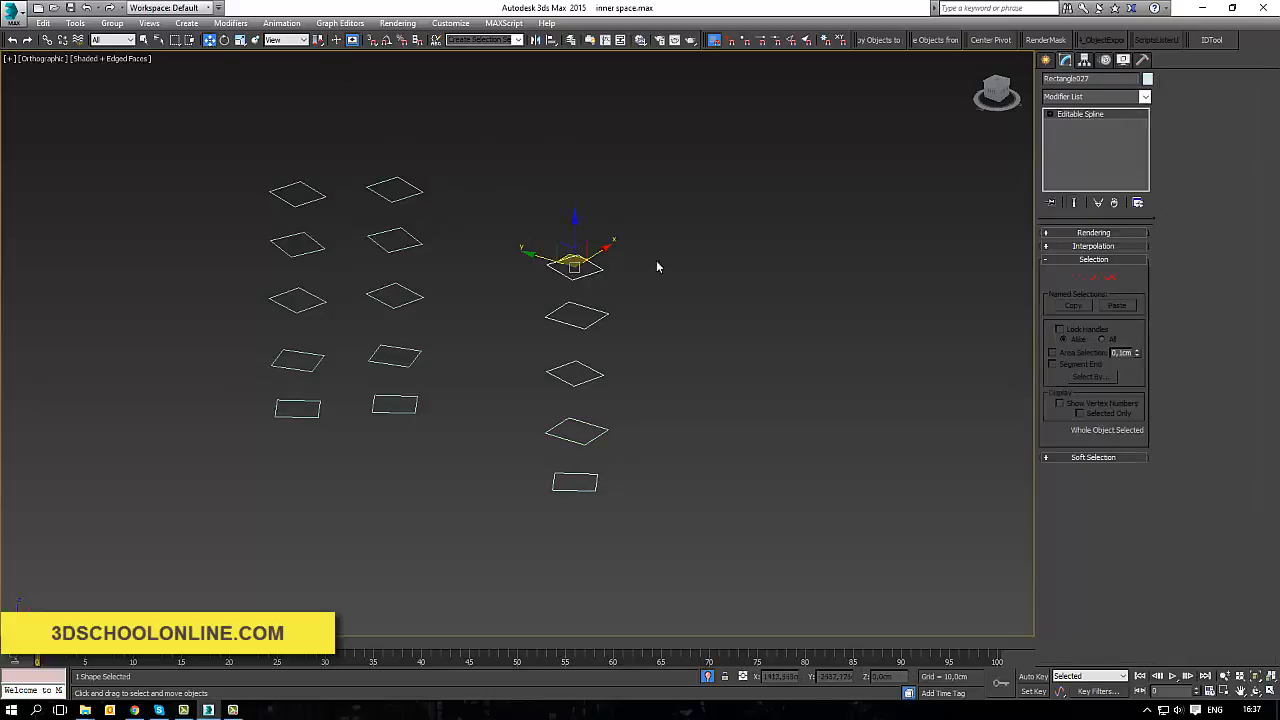
pyautogui.click(1080, 96)
pyautogui.scroll(-3, 1080, 101)
pyautogui.scroll(-6, 1081, 112)
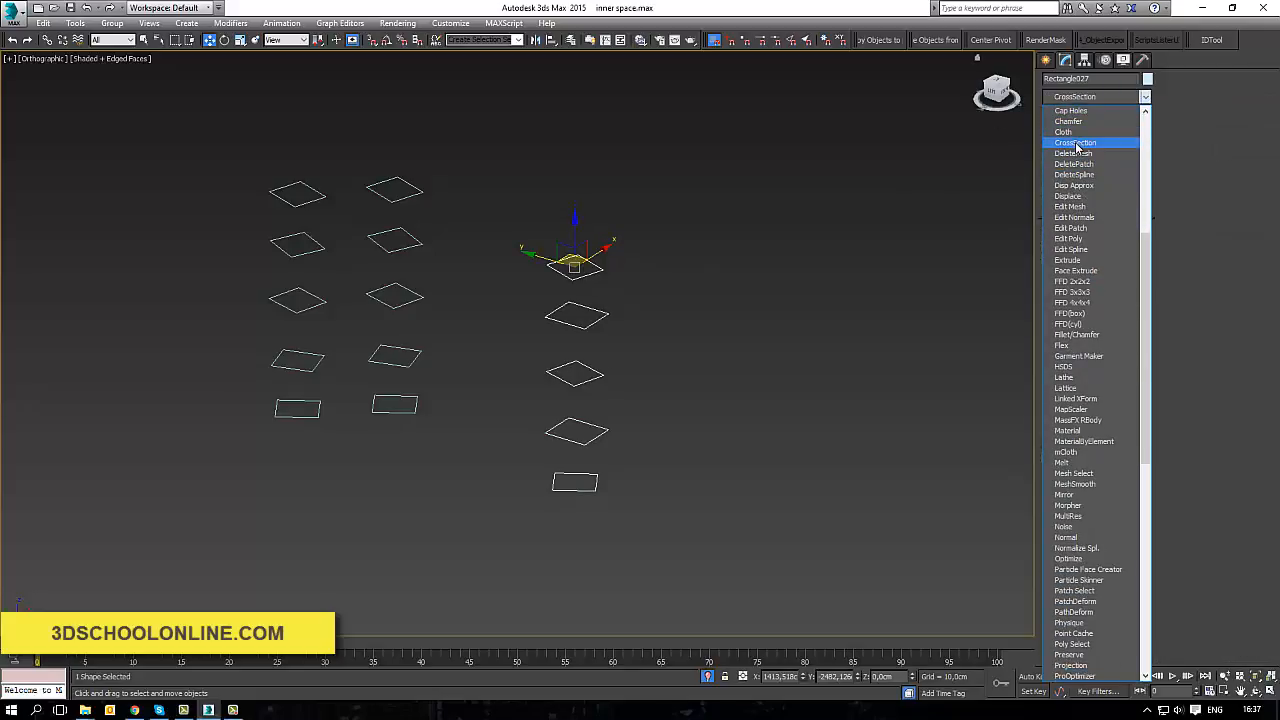
pyautogui.click(1075, 142)
pyautogui.press('F3')
pyautogui.moveTo(877, 308); pyautogui.dragTo(900, 311, button='middle')
pyautogui.press('F3')
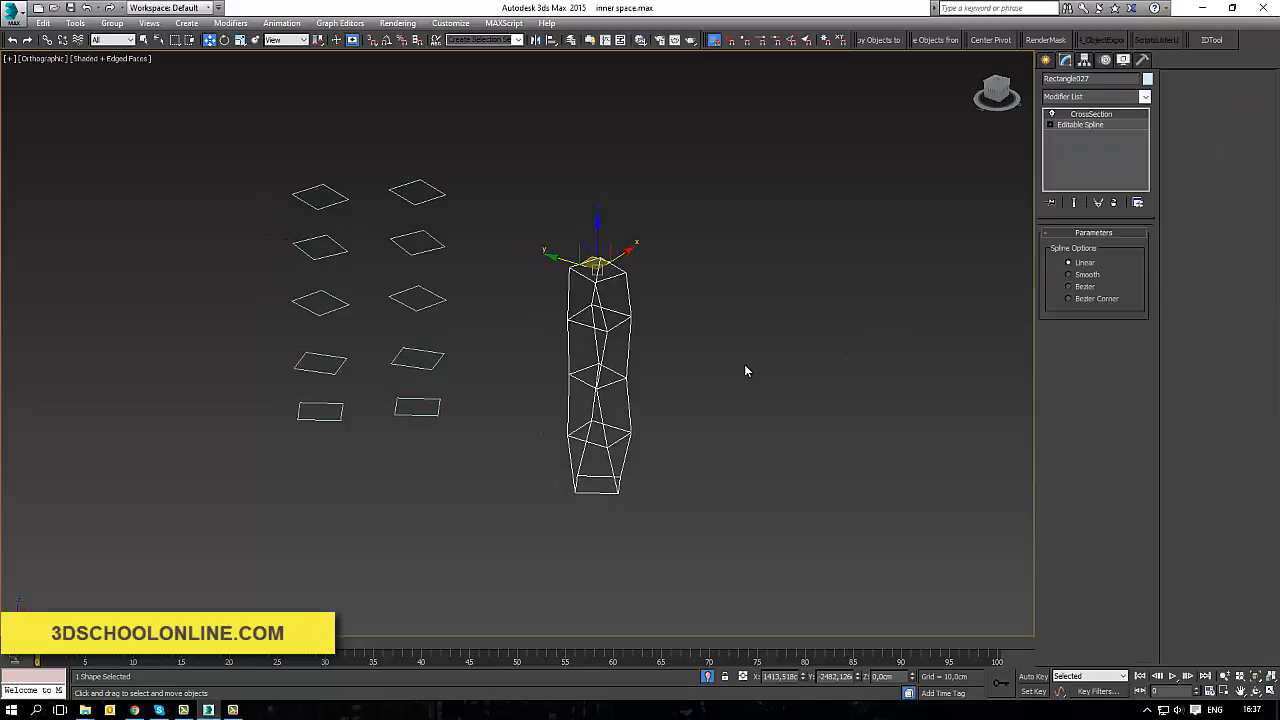
pyautogui.keyDown('alt'); pyautogui.moveTo(698, 401); pyautogui.dragTo(788, 347, button='middle'); pyautogui.keyUp('alt')
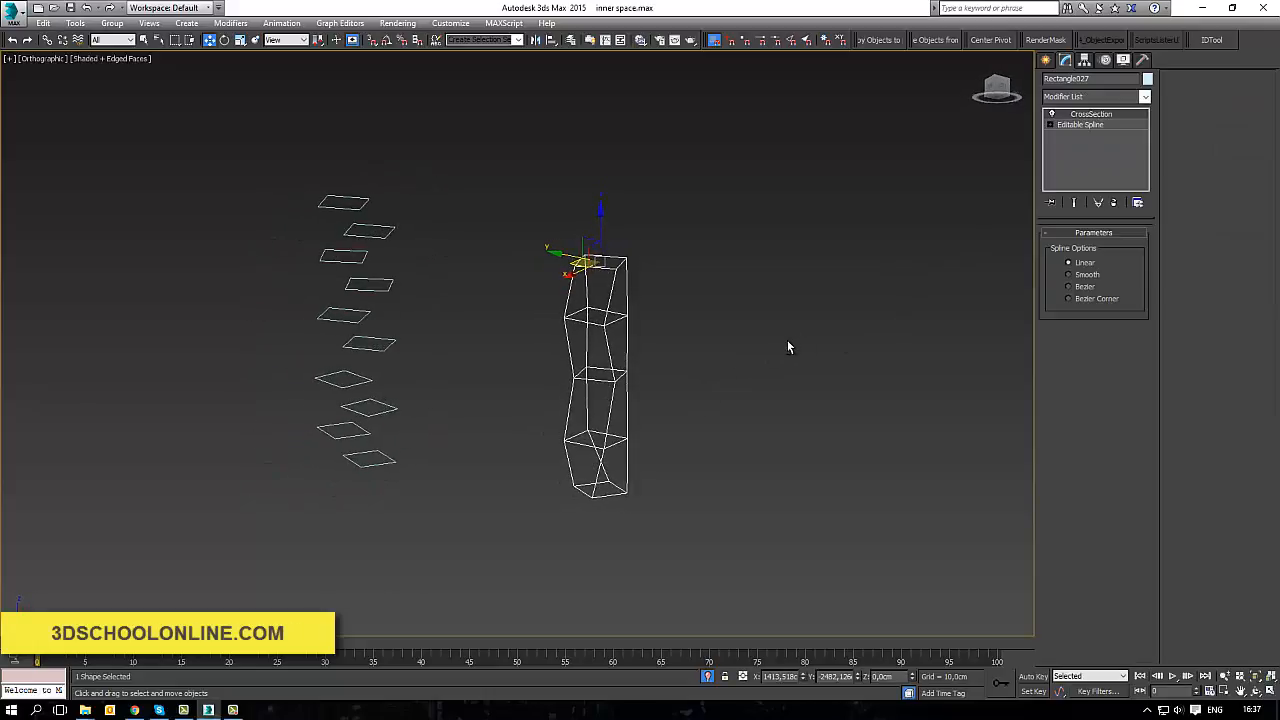
# Try adding an Edit Poly modifier above CrossSection on the tower spline, and undo it.
pyautogui.click(1087, 96)
pyautogui.press('e')
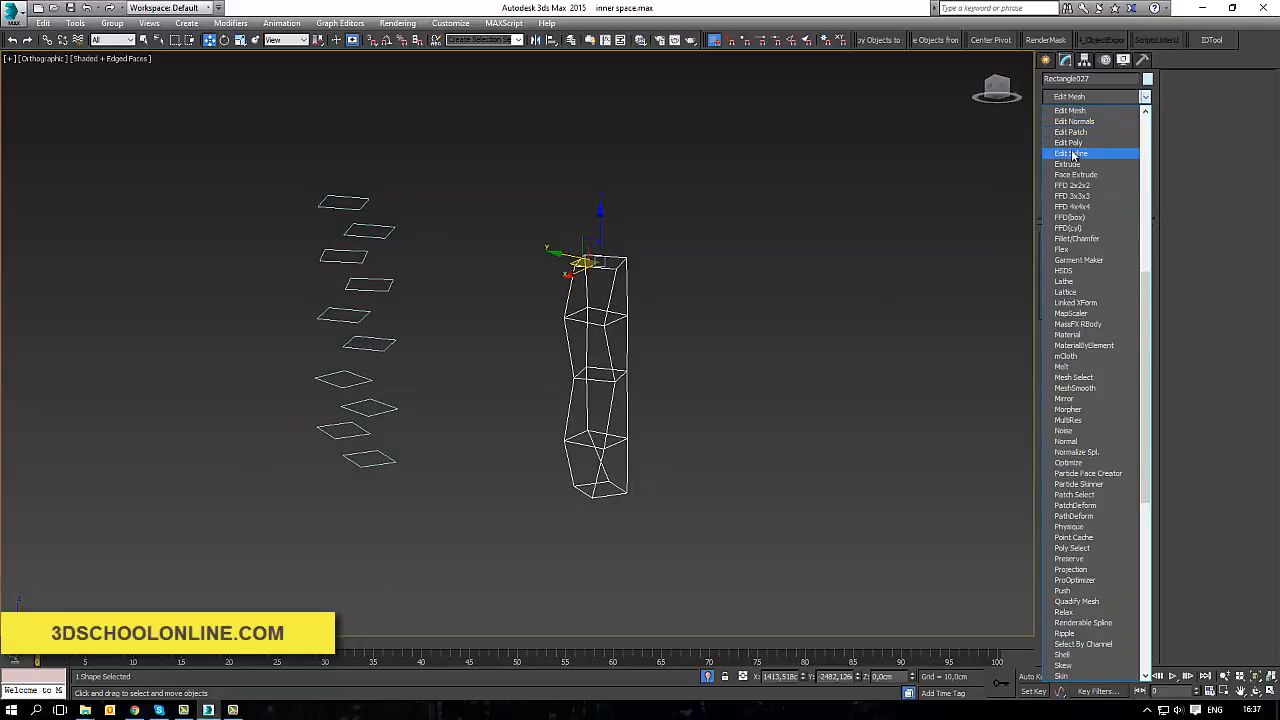
pyautogui.click(1073, 144)
pyautogui.moveTo(827, 334)
pyautogui.keyDown('alt'); pyautogui.mouseDown(button='middle')
pyautogui.moveTo(840, 318)
pyautogui.moveTo(830, 345)
pyautogui.mouseUp(button='middle'); pyautogui.keyUp('alt')
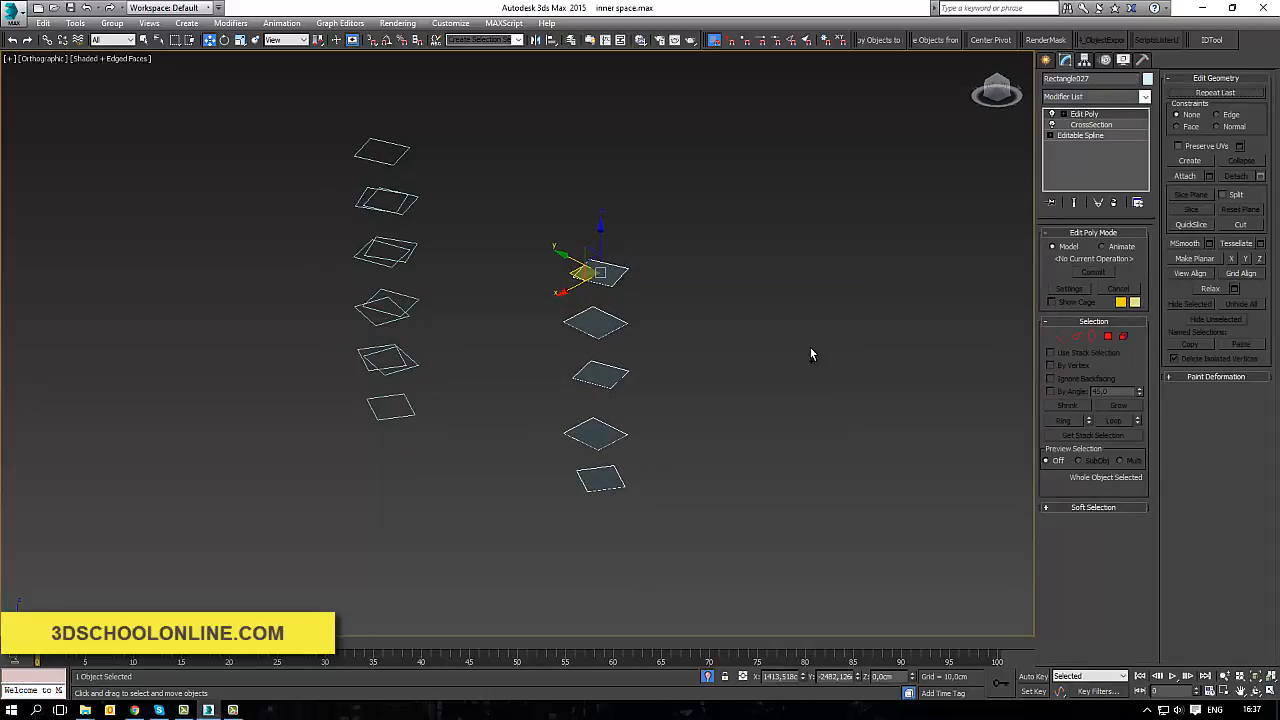
pyautogui.hotkey('ctrl', 'z')
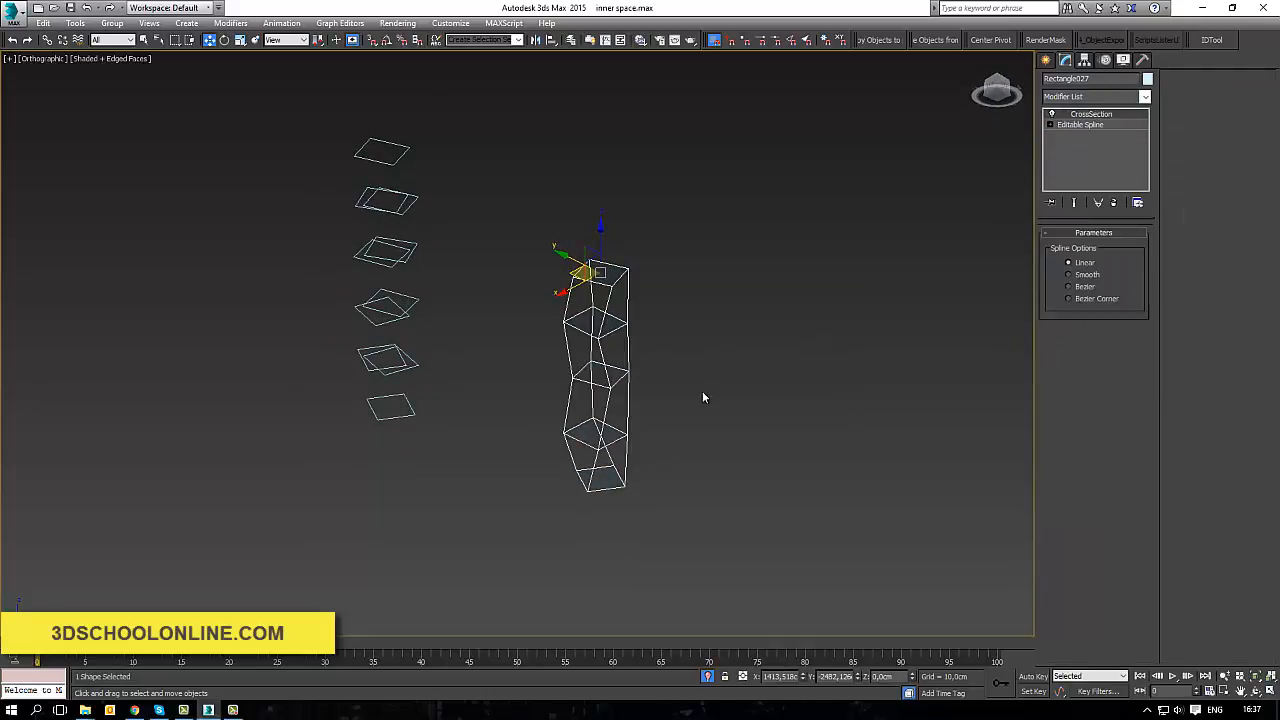
pyautogui.keyDown('alt'); pyautogui.moveTo(713, 403); pyautogui.dragTo(737, 383, button='middle'); pyautogui.keyUp('alt')
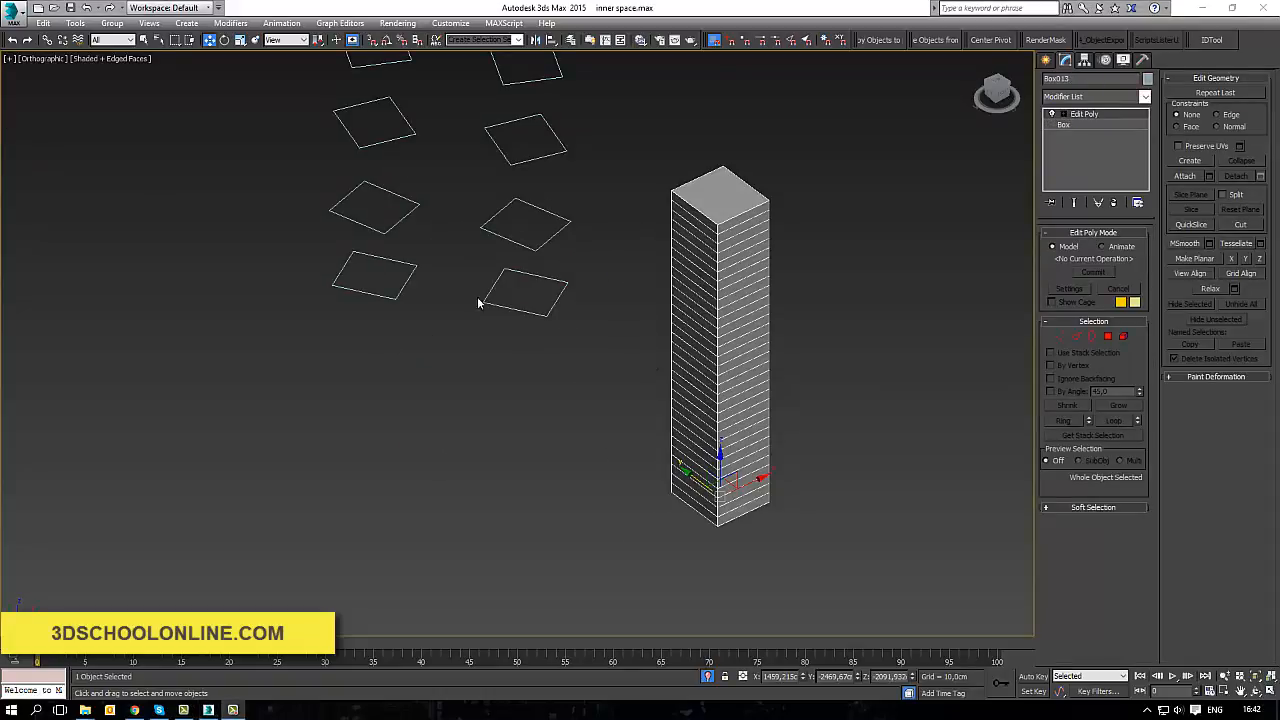
# Apply the Squeeze modifier to the tall, horizontally segmented box beside the rectangle stacks.
pyautogui.moveTo(721, 410); pyautogui.dragTo(701, 465, button='middle')
pyautogui.click(762, 390)
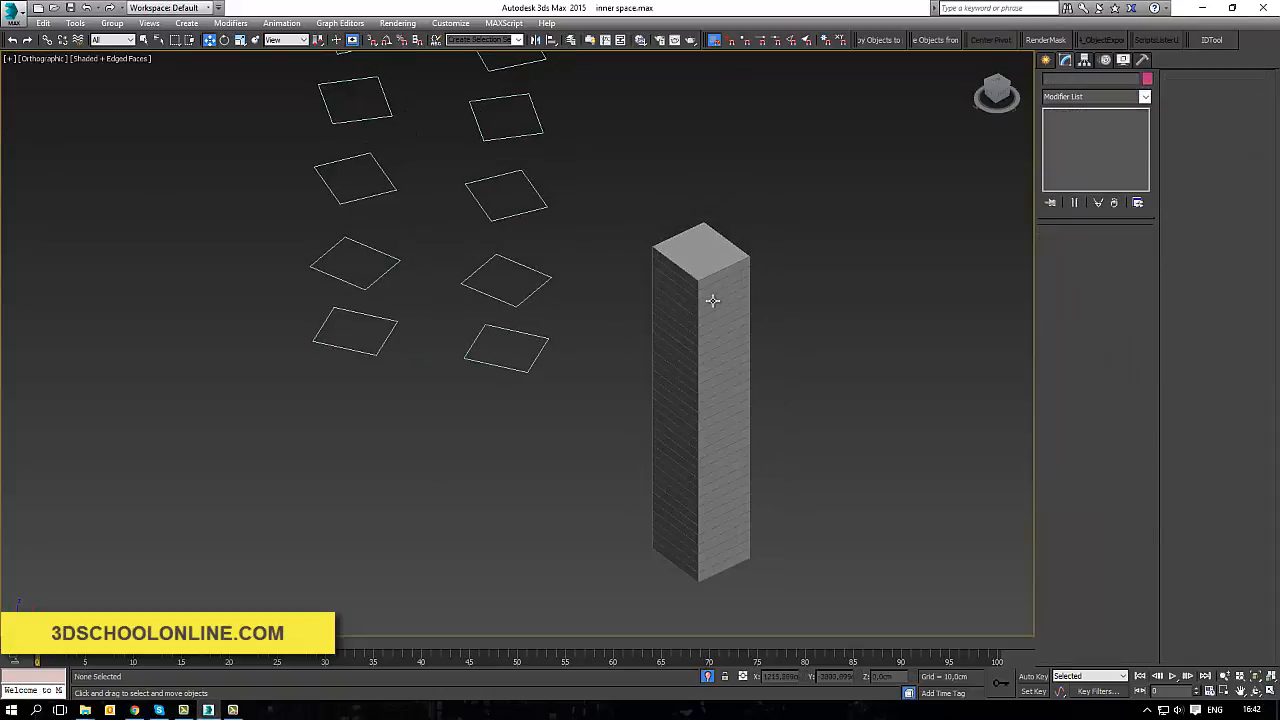
pyautogui.click(711, 303)
pyautogui.moveTo(755, 356); pyautogui.dragTo(725, 323, button='middle')
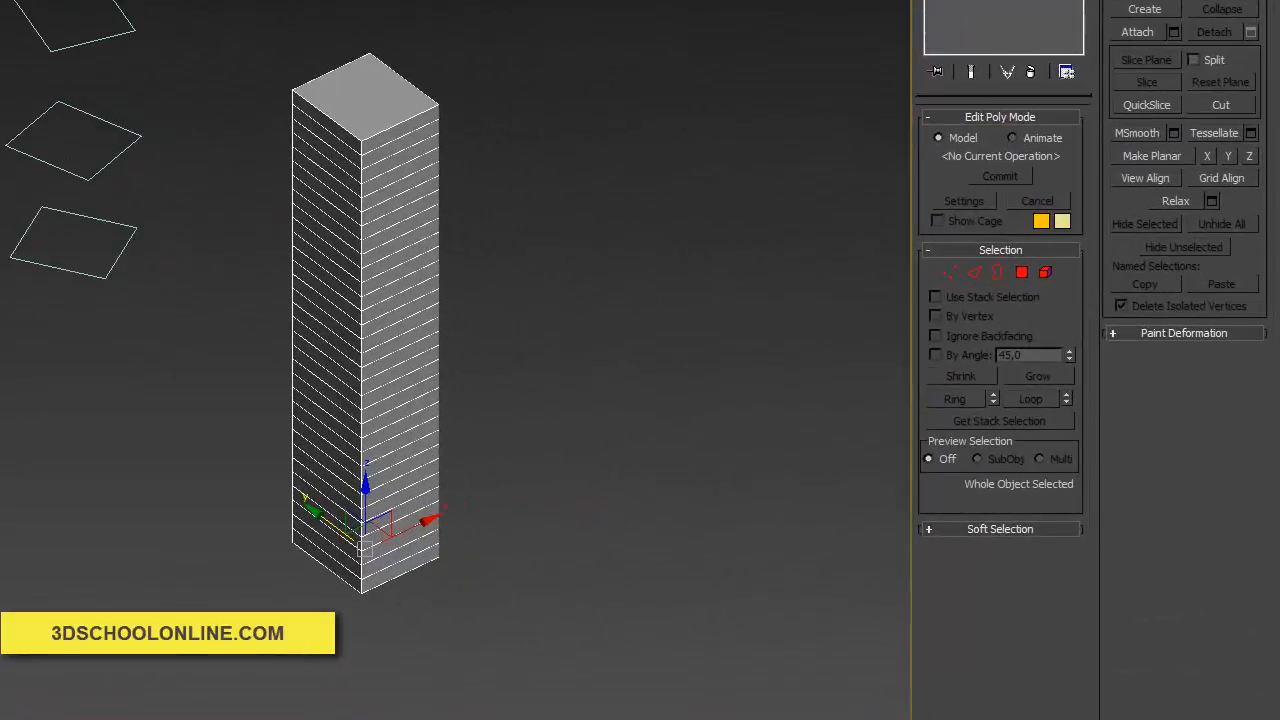
pyautogui.click(1128, 53)
pyautogui.scroll(-4, 1077, 389)
pyautogui.scroll(-14, 995, 360)
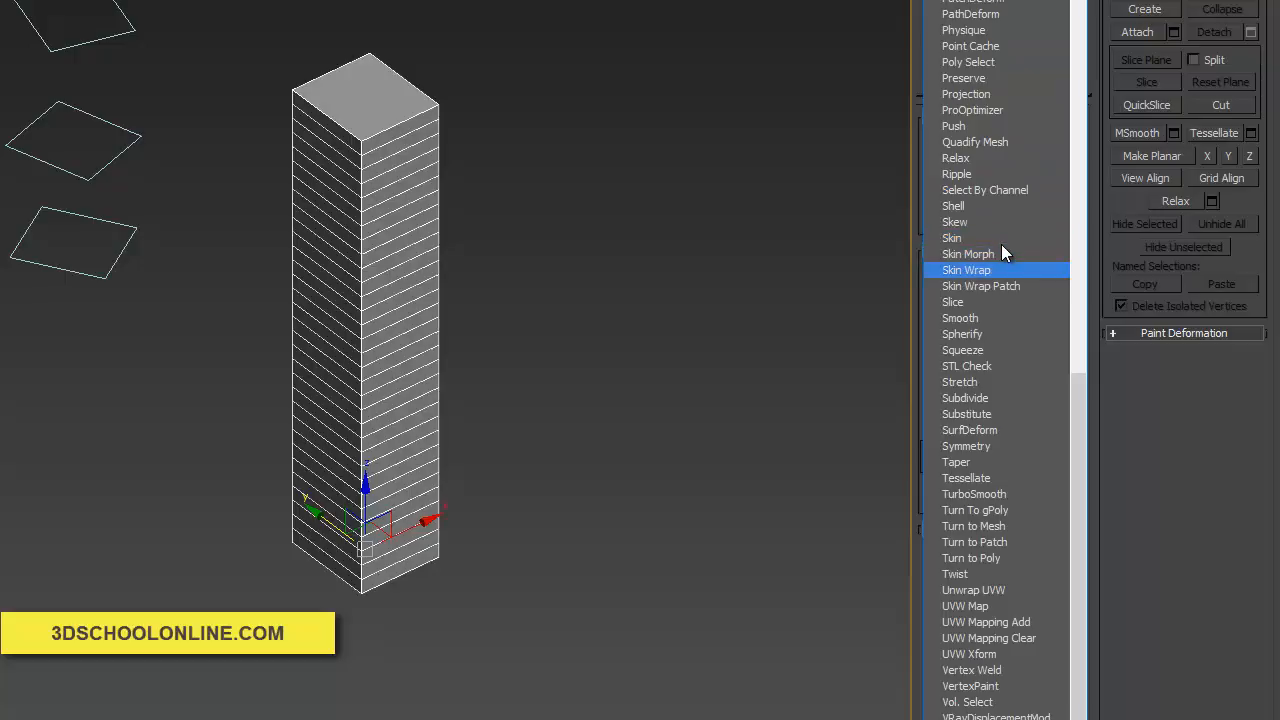
pyautogui.click(1001, 344)
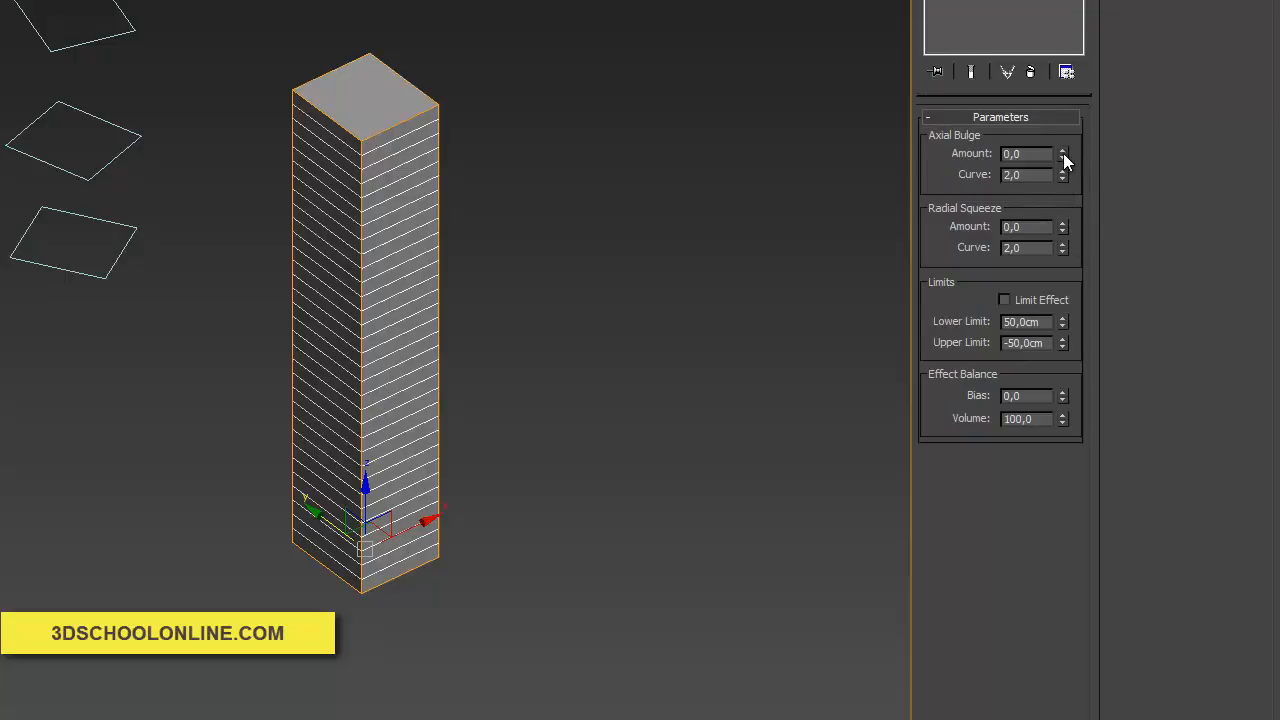
# Try an axial bulge on the box, undo it, and set the radial squeeze amount to 0.74.
pyautogui.moveTo(1063, 153); pyautogui.dragTo(1053, 85)
pyautogui.hotkey('ctrl', 'z')
pyautogui.moveTo(1064, 226); pyautogui.dragTo(1049, 152)
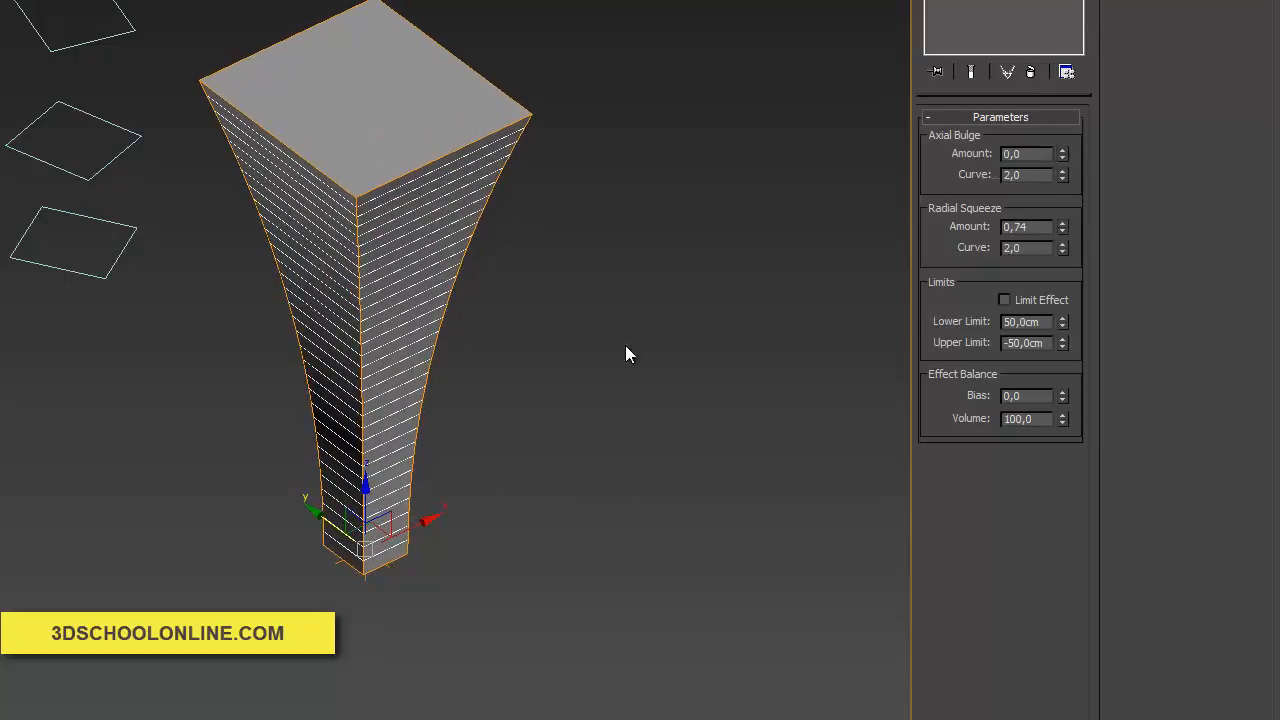
# Apply the Twist modifier above Squeeze on the segmented box.
pyautogui.keyDown('alt'); pyautogui.moveTo(626, 347); pyautogui.dragTo(706, 304, button='middle'); pyautogui.keyUp('alt')
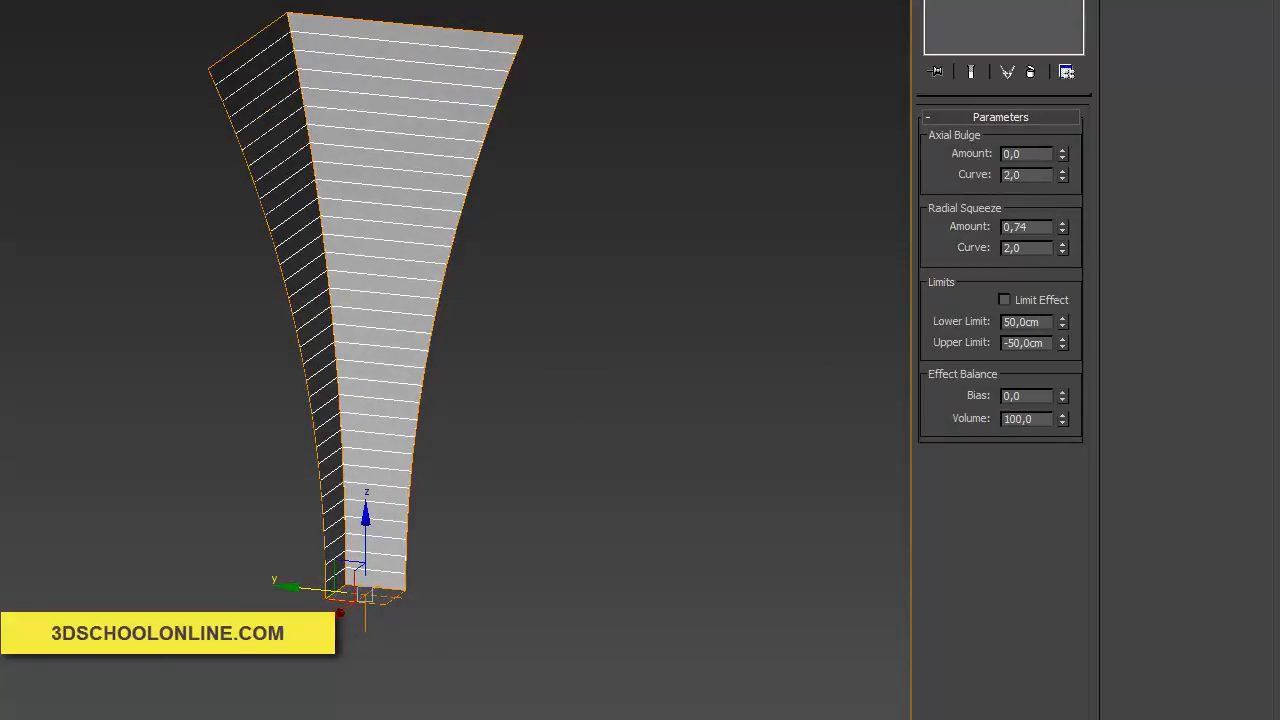
pyautogui.scroll(-15, 995, 190)
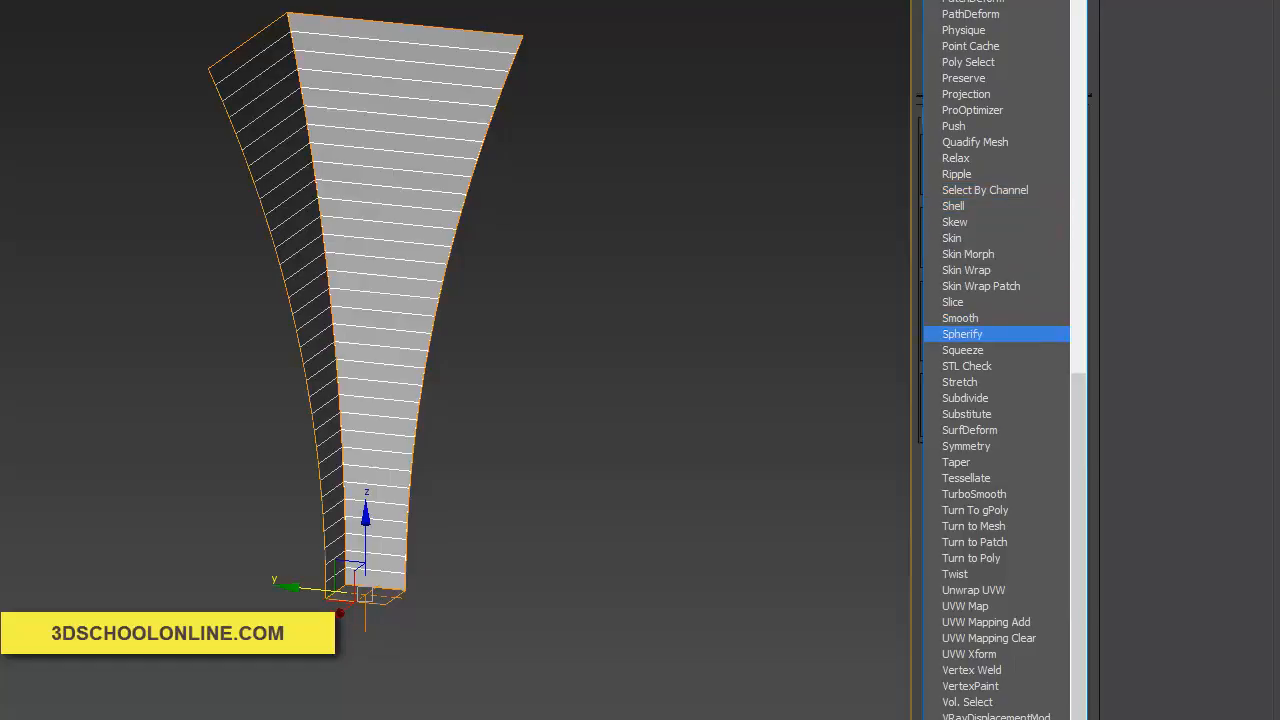
pyautogui.scroll(14, 995, 446)
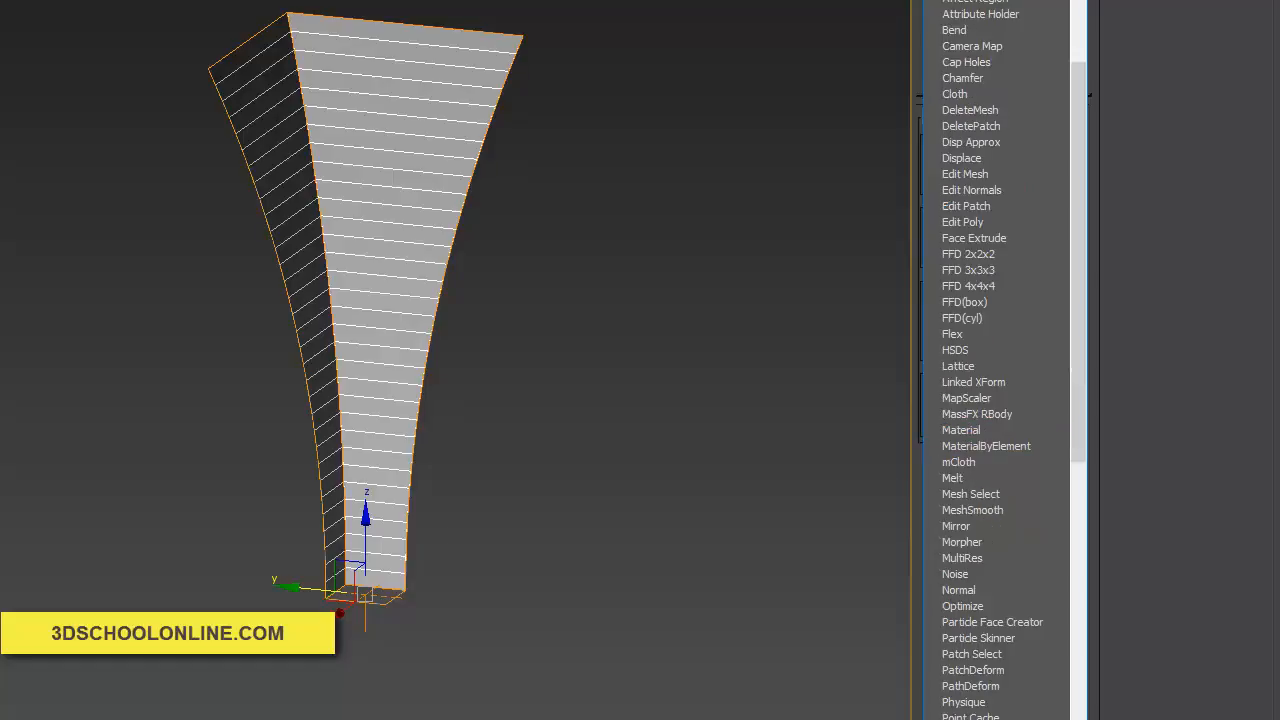
pyautogui.scroll(-2, 995, 446)
pyautogui.press('s')
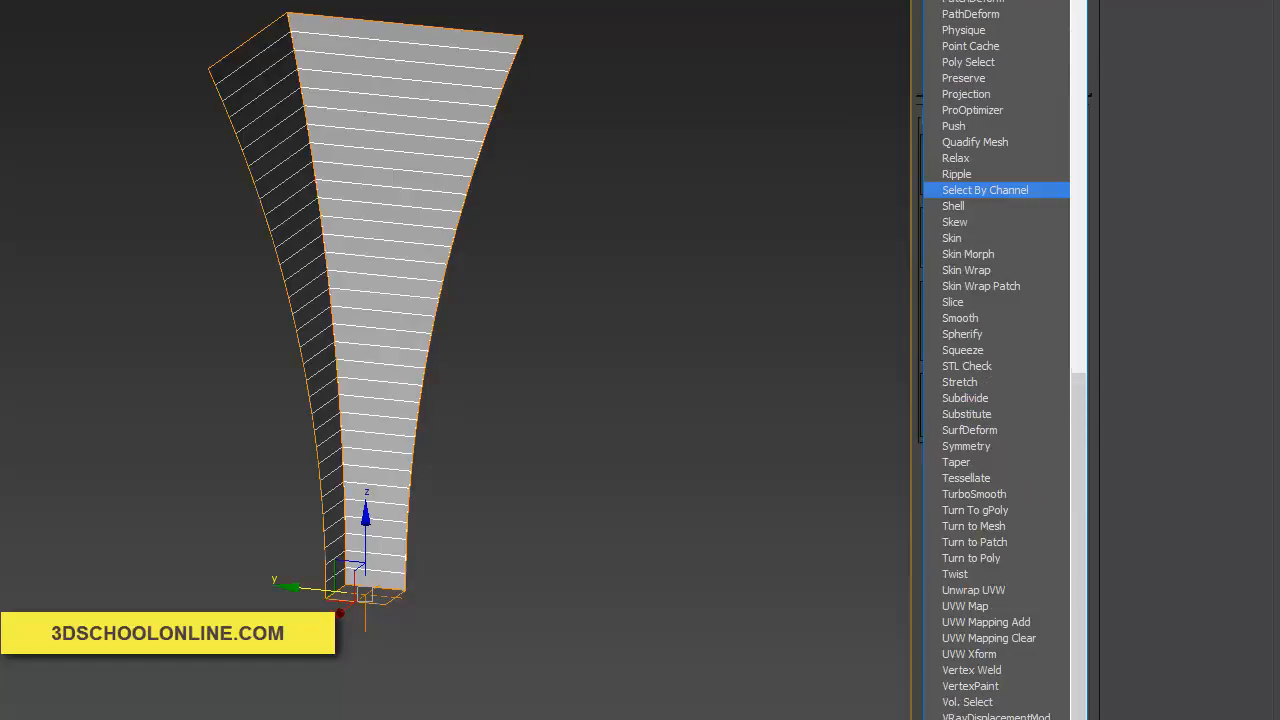
pyautogui.press('t')
pyautogui.press('w')
pyautogui.press('Return')
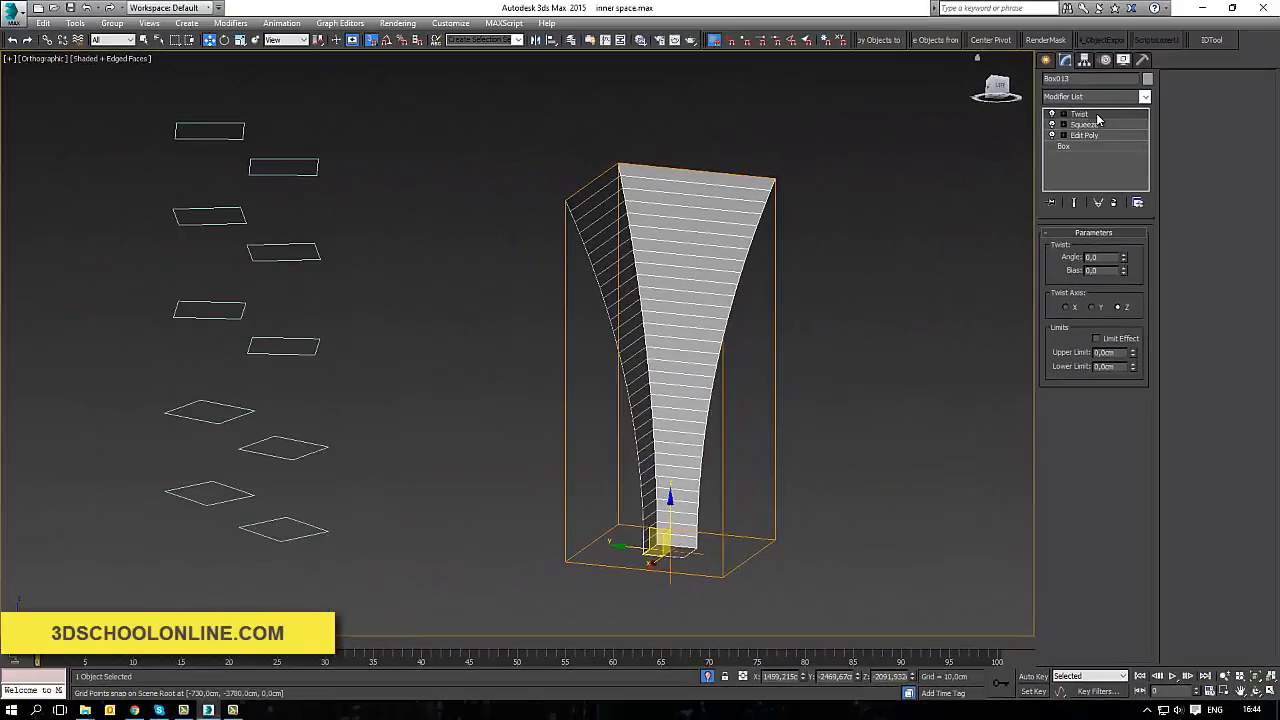
# Set the box's Twist angle to 147.5.
pyautogui.click(1096, 116)
pyautogui.moveTo(1123, 257); pyautogui.dragTo(1123, 200)
pyautogui.moveTo(1065, 60)
pyautogui.mouseDown()
pyautogui.moveTo(1050, 15)
pyautogui.moveTo(1064, 56)
pyautogui.mouseUp()
# Look at the twisted box through VRayCam001 with isolation turned off so the whole courtyard is shown.
pyautogui.keyDown('alt'); pyautogui.moveTo(819, 170); pyautogui.dragTo(841, 413, button='middle'); pyautogui.keyUp('alt')
pyautogui.press('c')
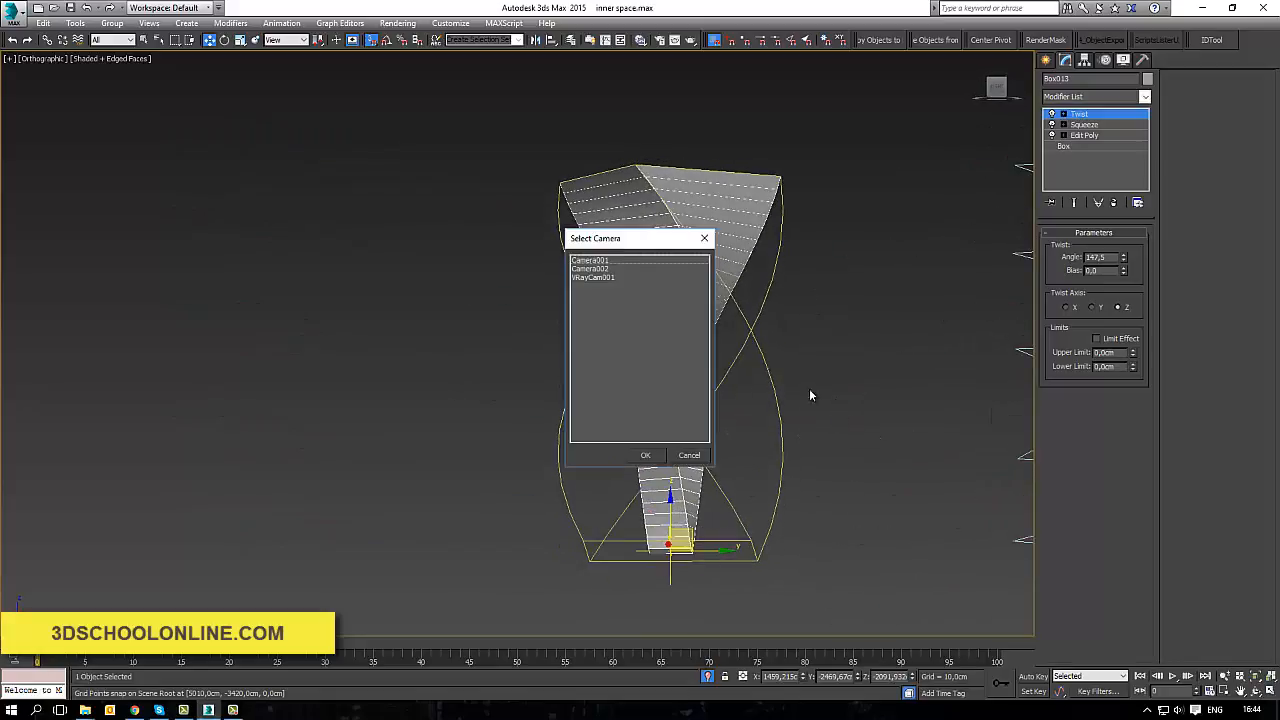
pyautogui.doubleClick(607, 279)
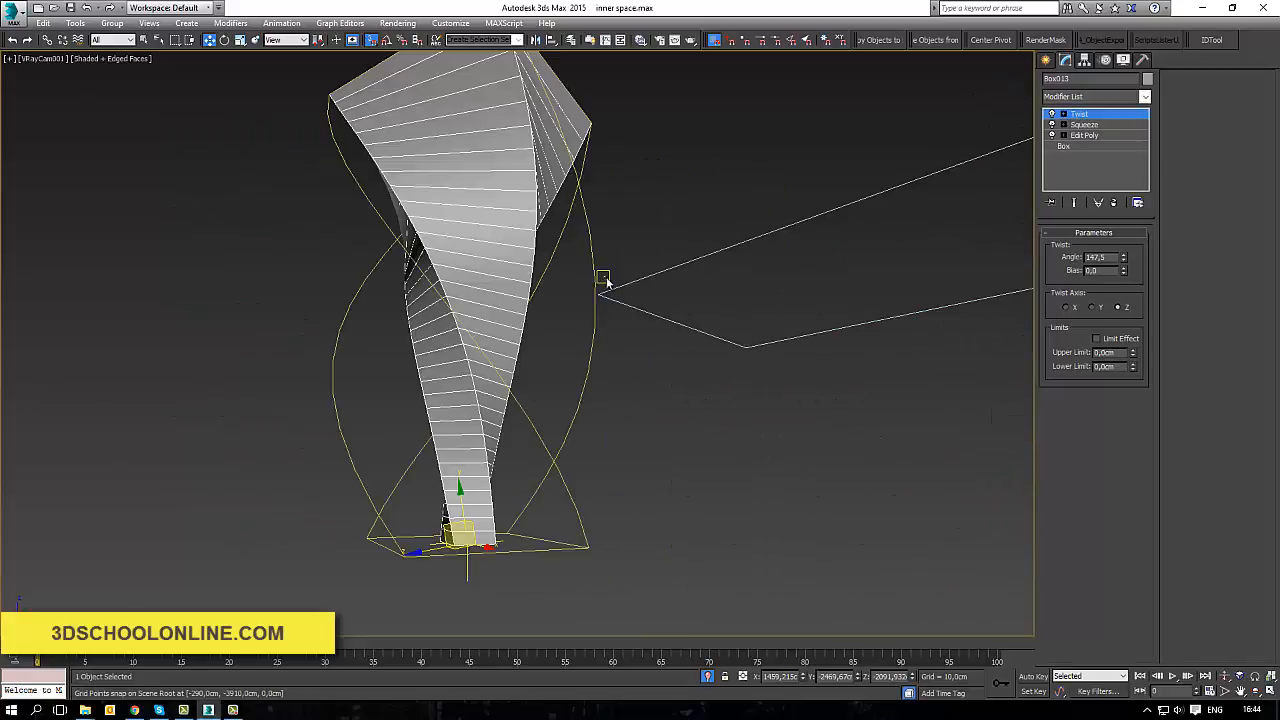
pyautogui.click(708, 677)
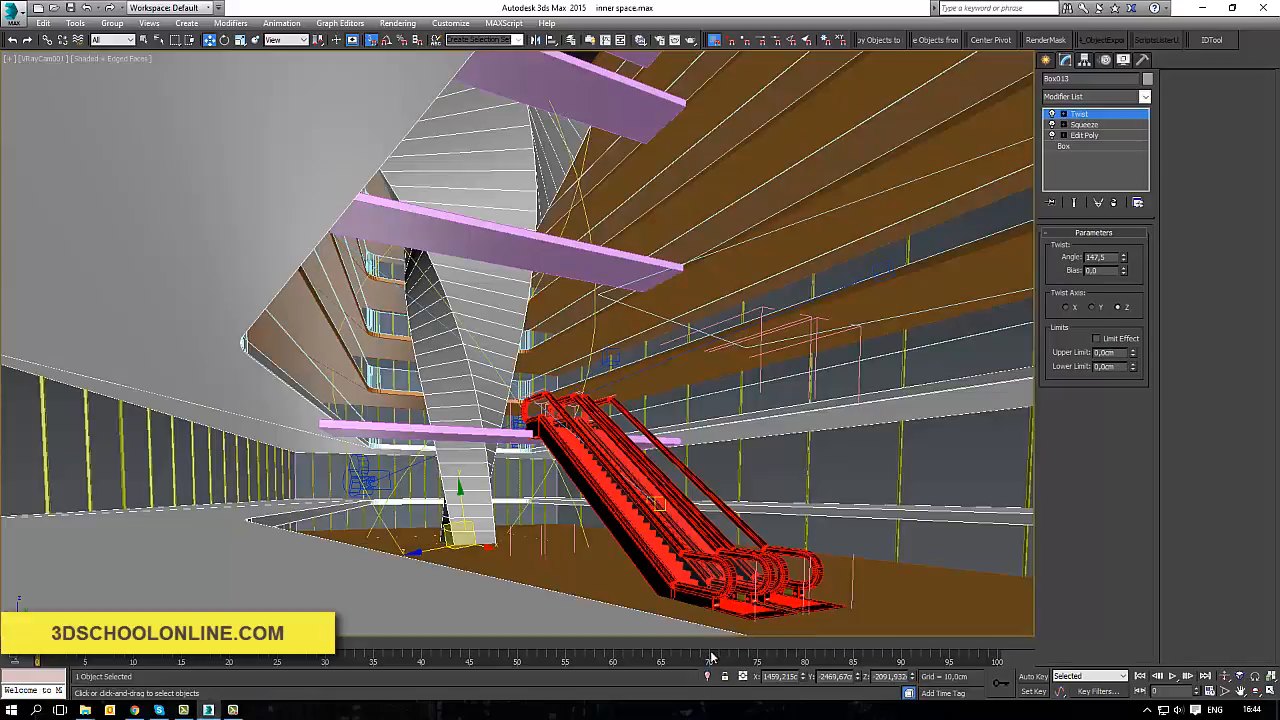
# Add an Edit Poly modifier above Twist on the twisted box.
pyautogui.click(509, 178)
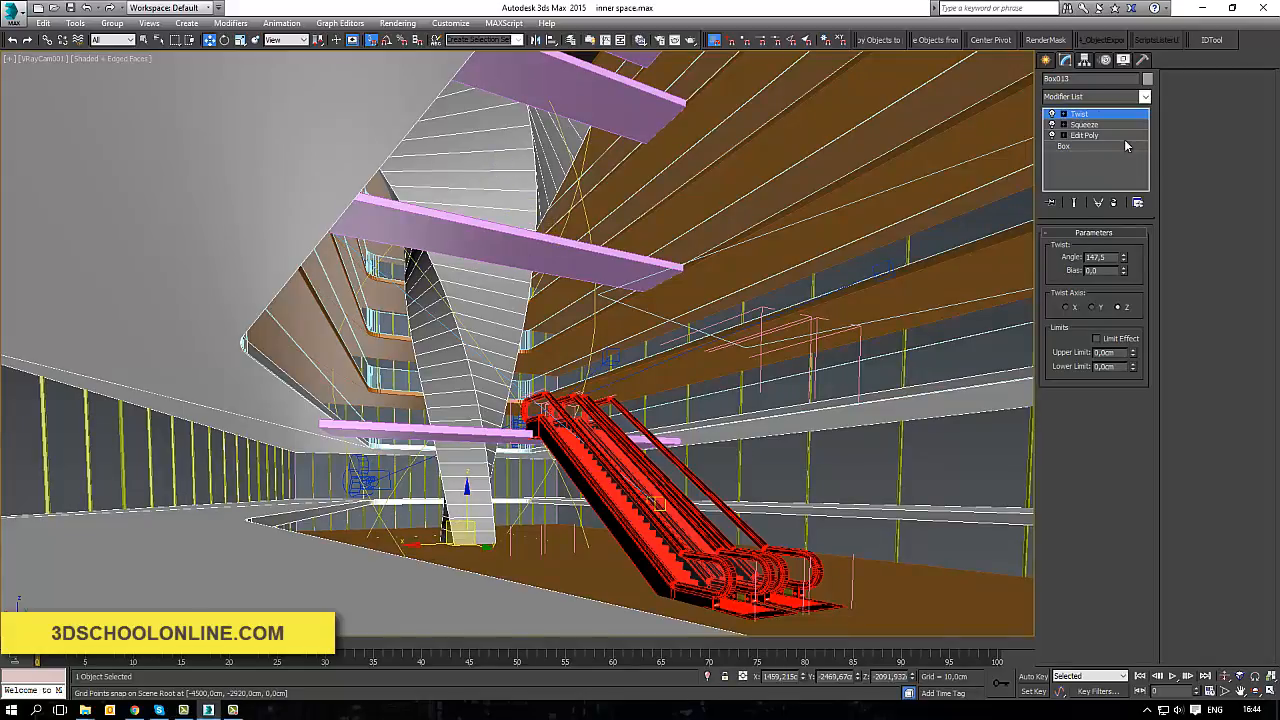
pyautogui.click(1082, 98)
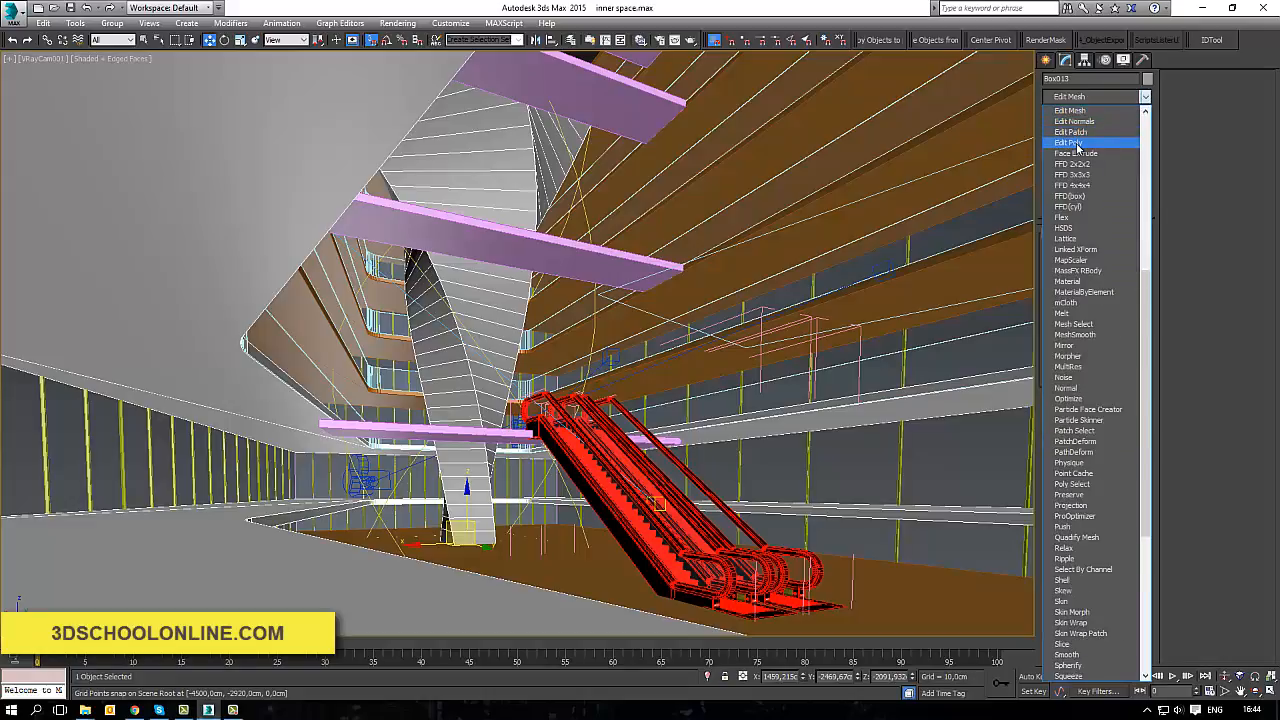
pyautogui.click(1084, 137)
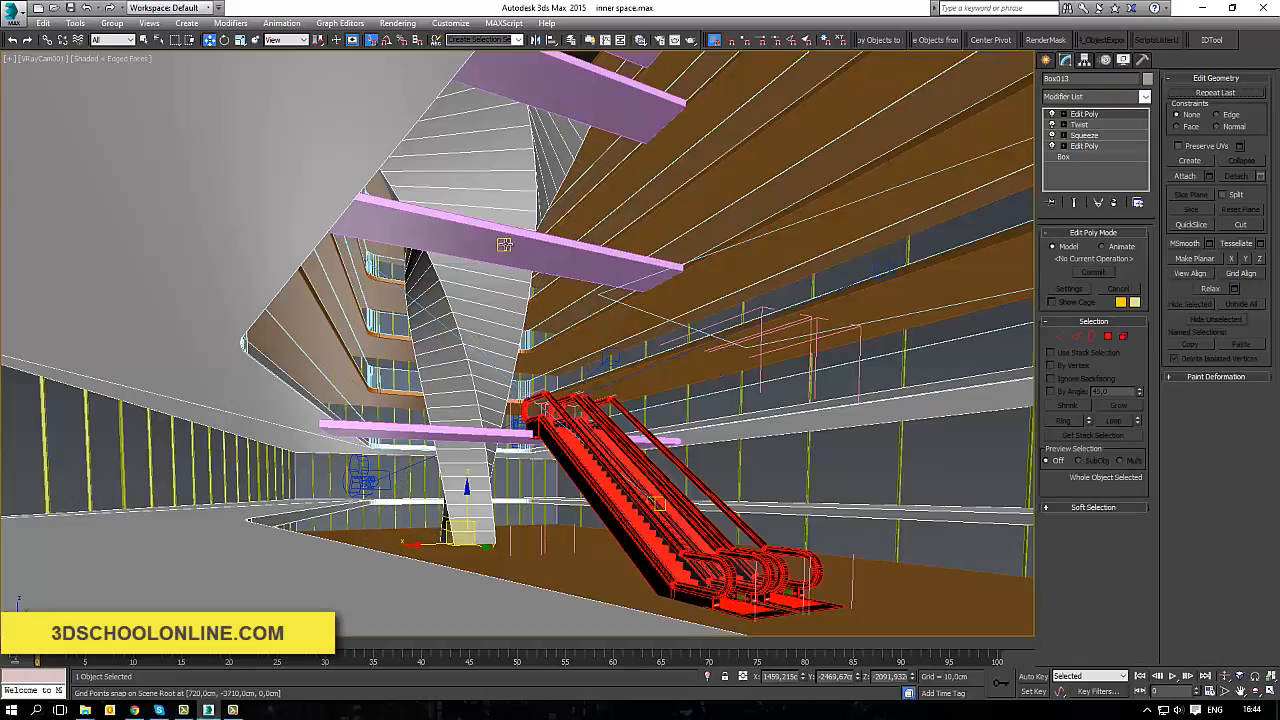
# Scale the twisted box narrower along the X axis, judging its proportions from above with the box isolated.
pyautogui.rightClick(240, 41)
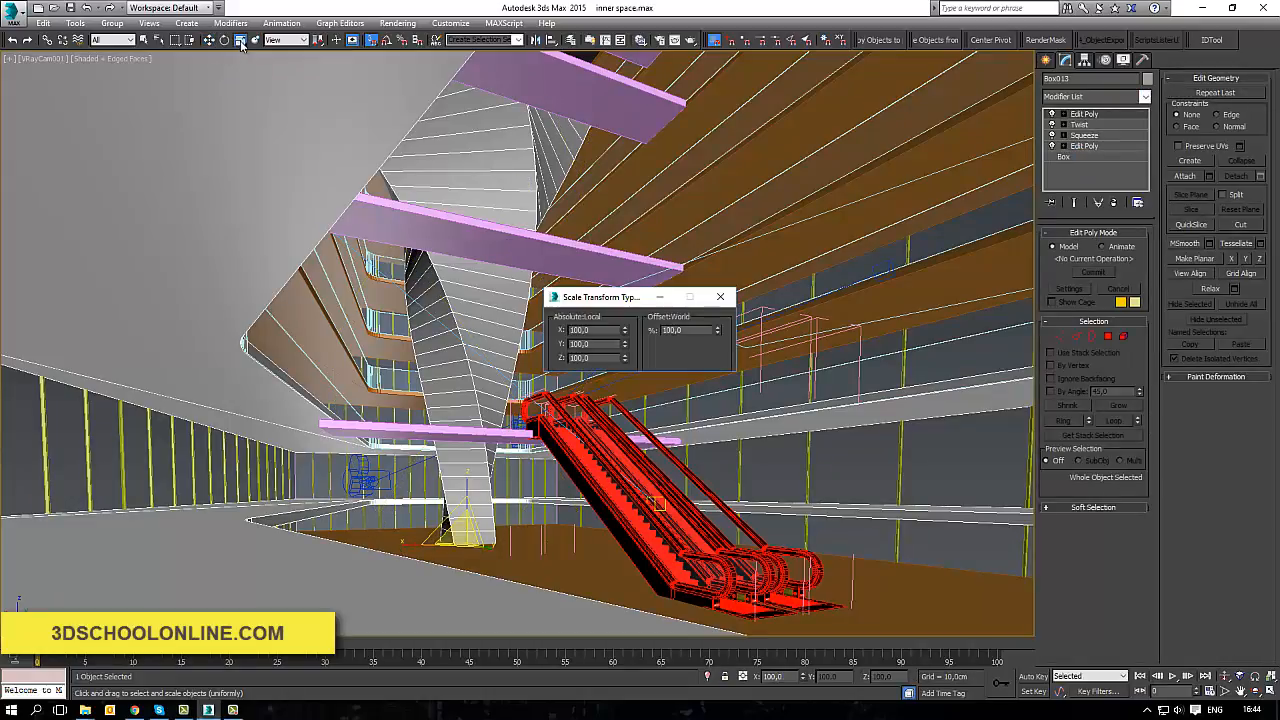
pyautogui.click(720, 297)
pyautogui.click(70, 7)
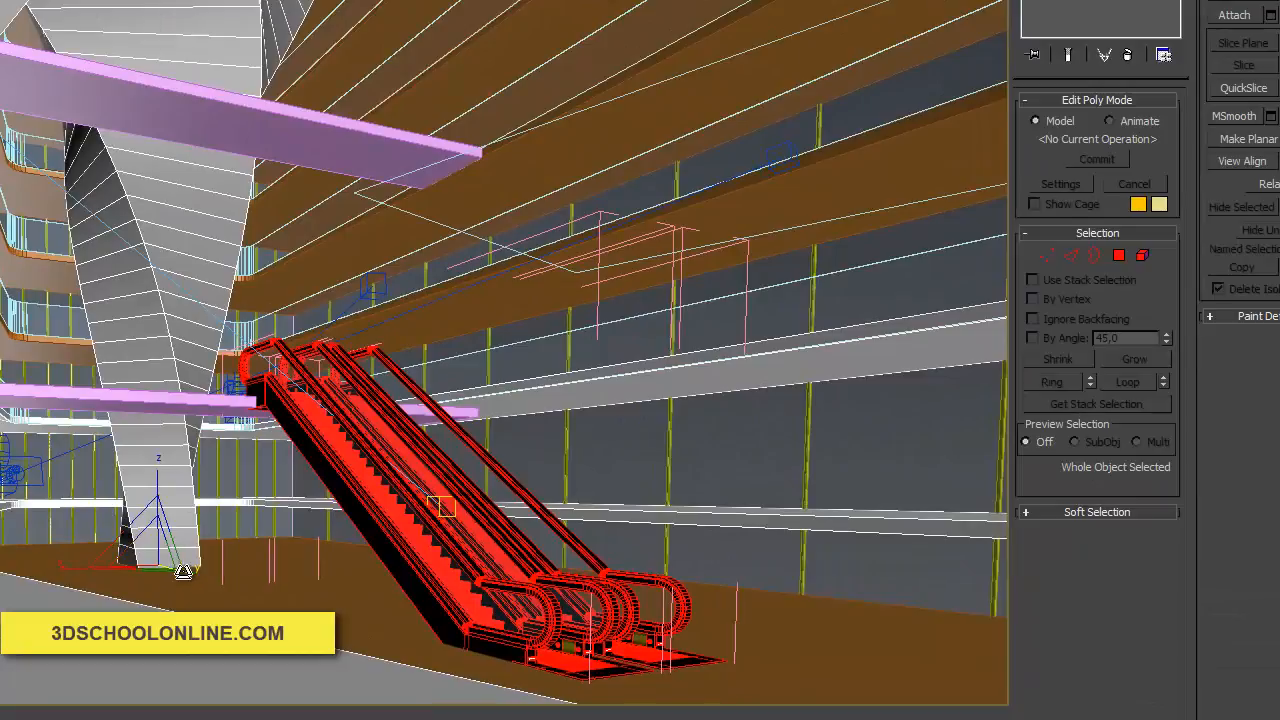
pyautogui.moveTo(182, 565); pyautogui.dragTo(142, 569)
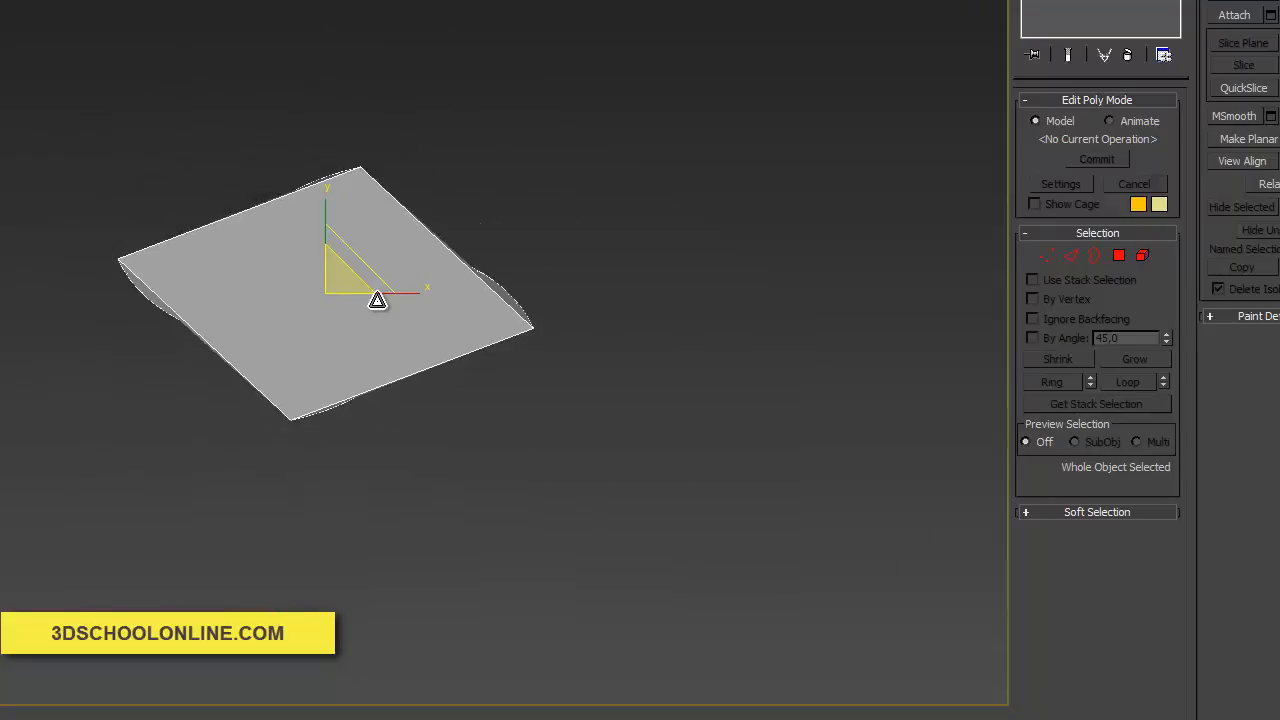
pyautogui.scroll(2, 377, 300)
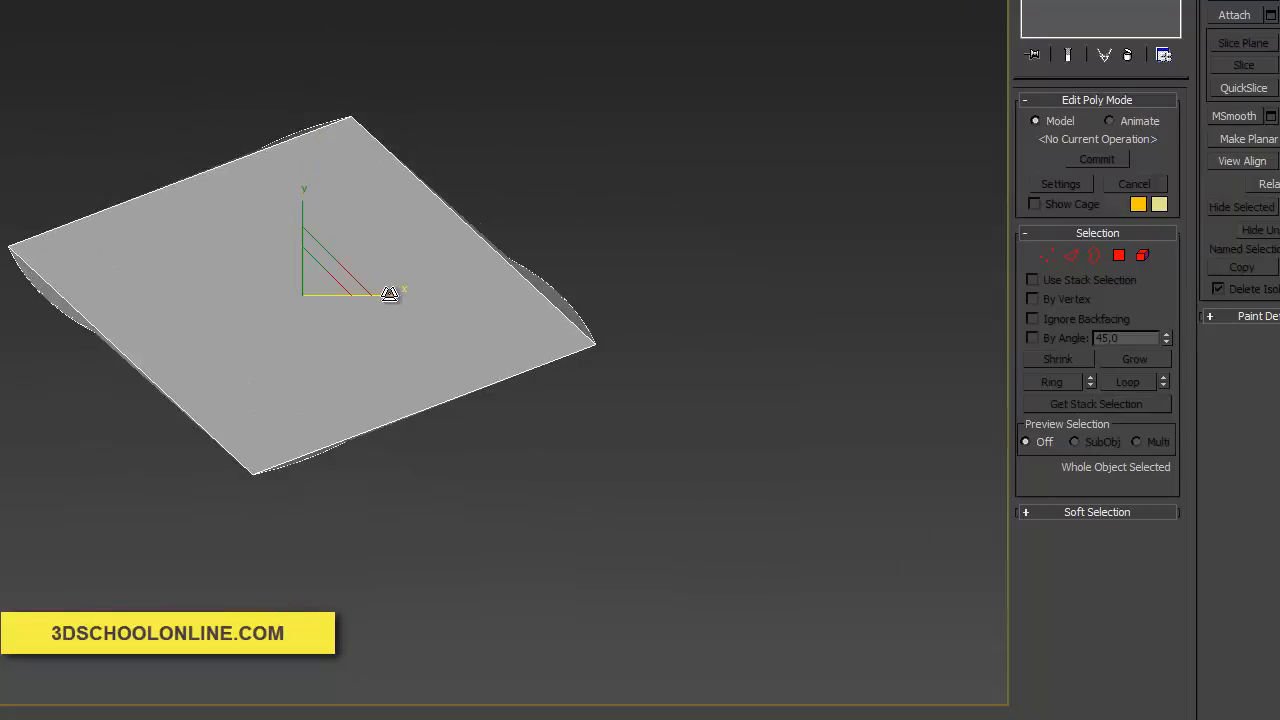
pyautogui.moveTo(389, 293); pyautogui.dragTo(357, 291)
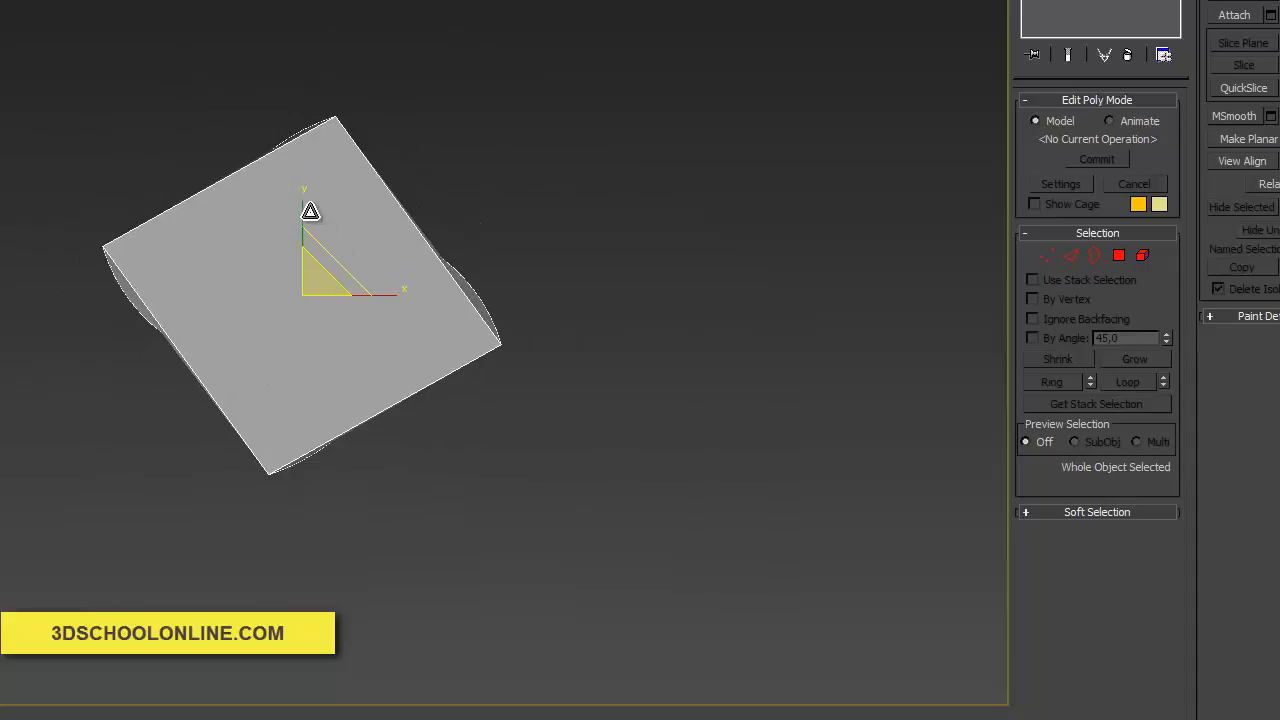
pyautogui.click(548, 381)
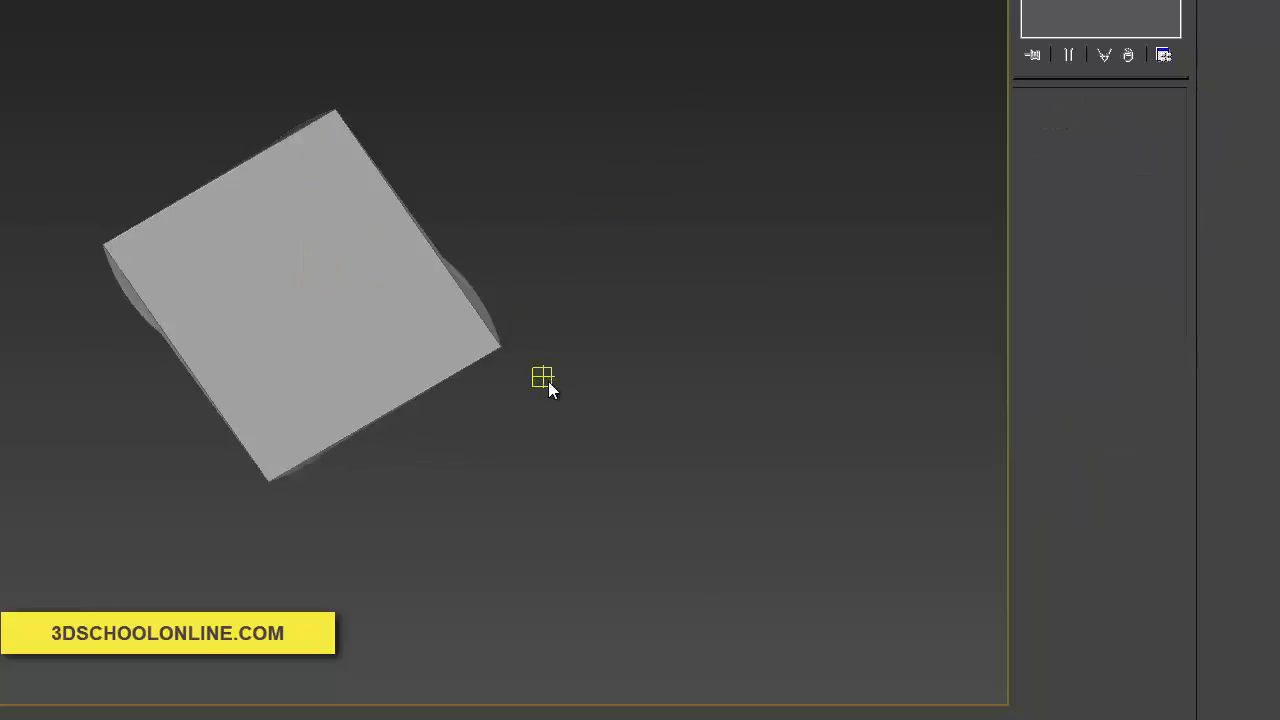
pyautogui.click(310, 264)
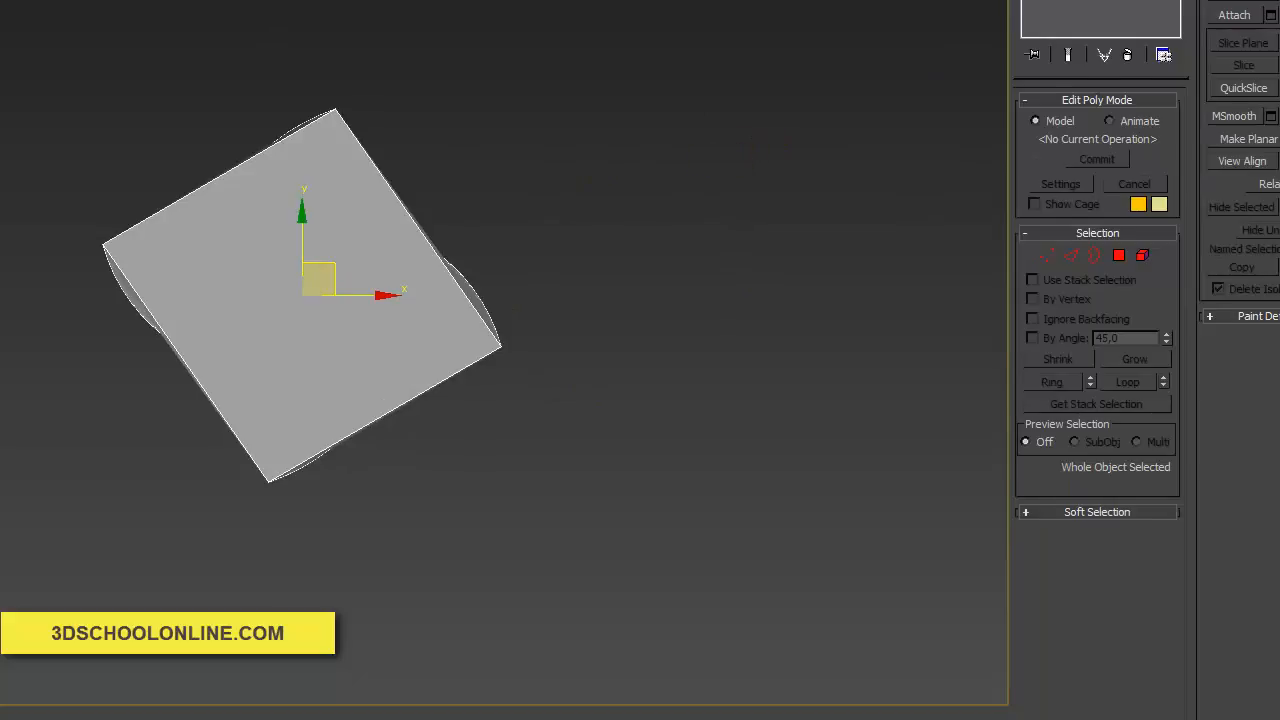
# Show the modeling ribbon and open the Generate Topology tool for the whole twisted box.
pyautogui.keyDown('alt'); pyautogui.moveTo(552, 381); pyautogui.dragTo(633, 275, button='middle'); pyautogui.keyUp('alt')
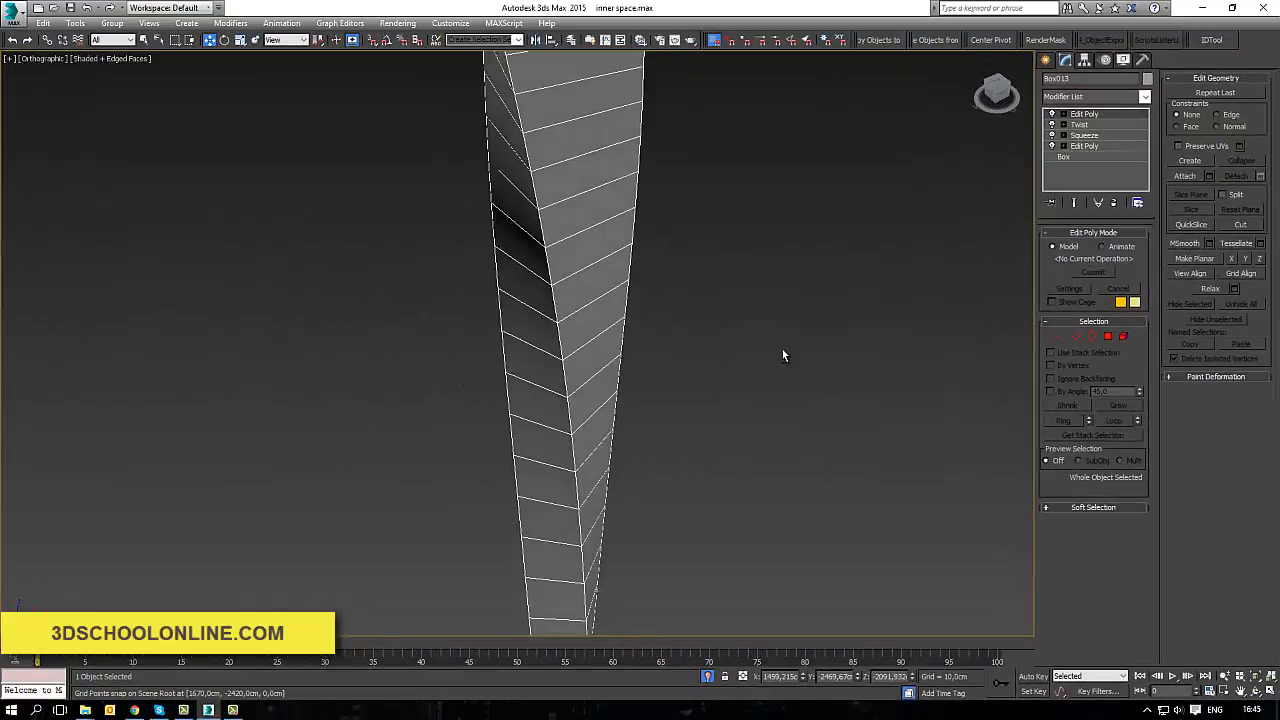
pyautogui.scroll(-5, 740, 370)
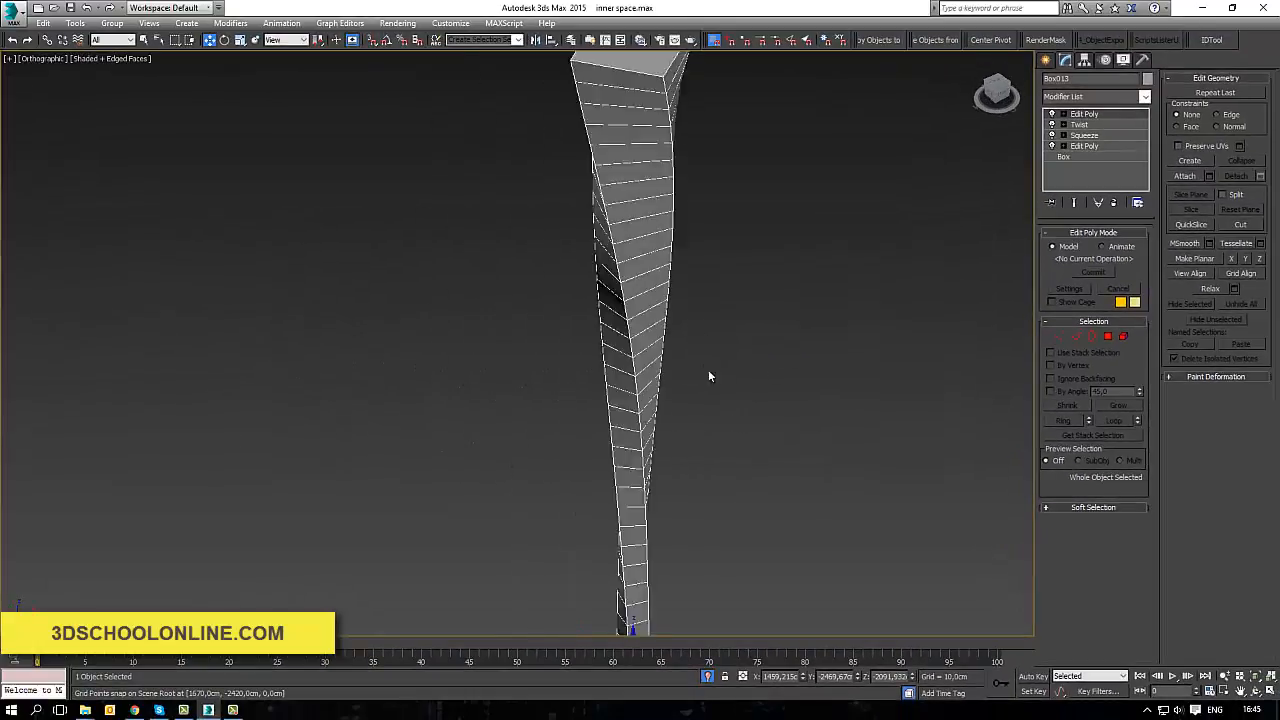
pyautogui.moveTo(780, 349); pyautogui.dragTo(770, 325, button='middle')
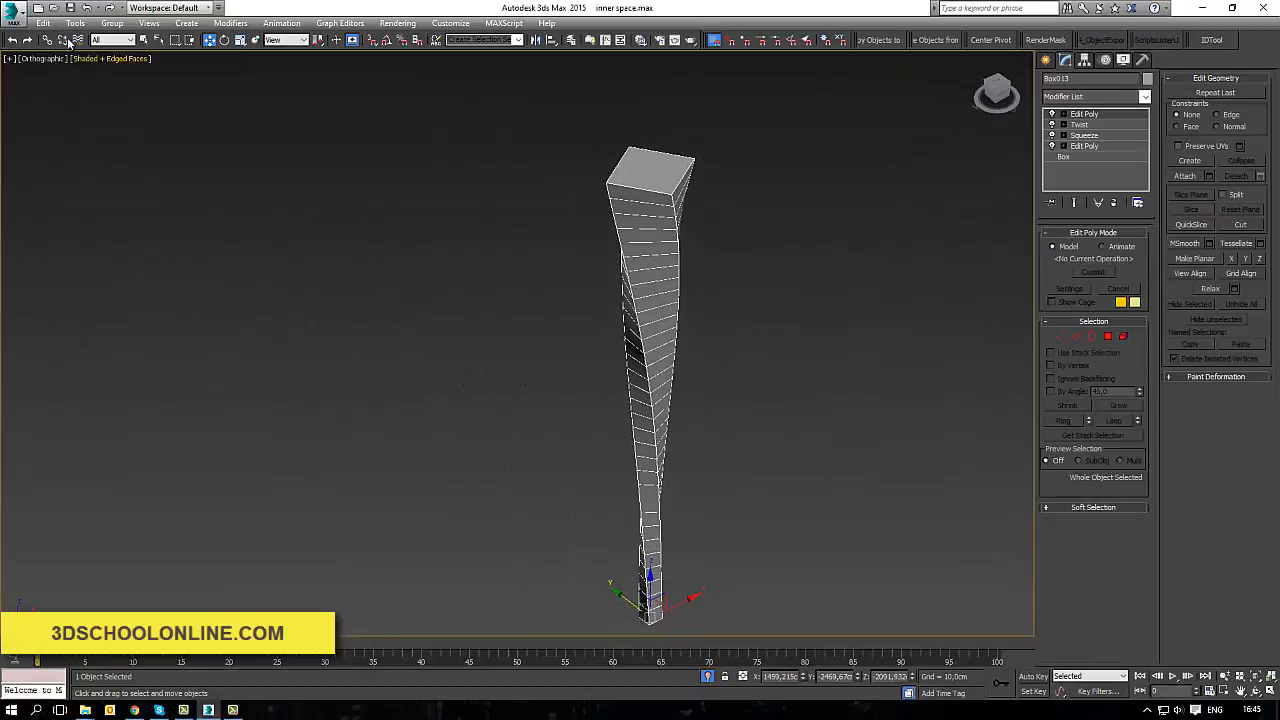
pyautogui.click(590, 40)
pyautogui.click(590, 40)
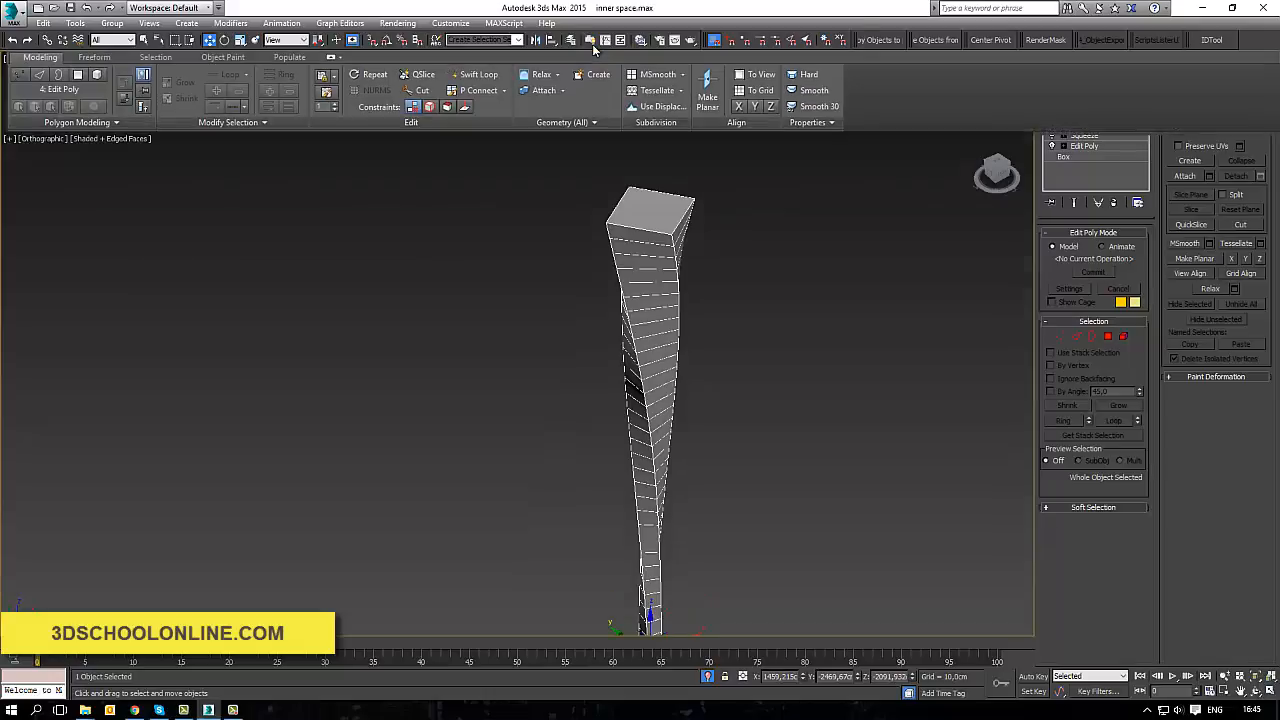
pyautogui.click(93, 125)
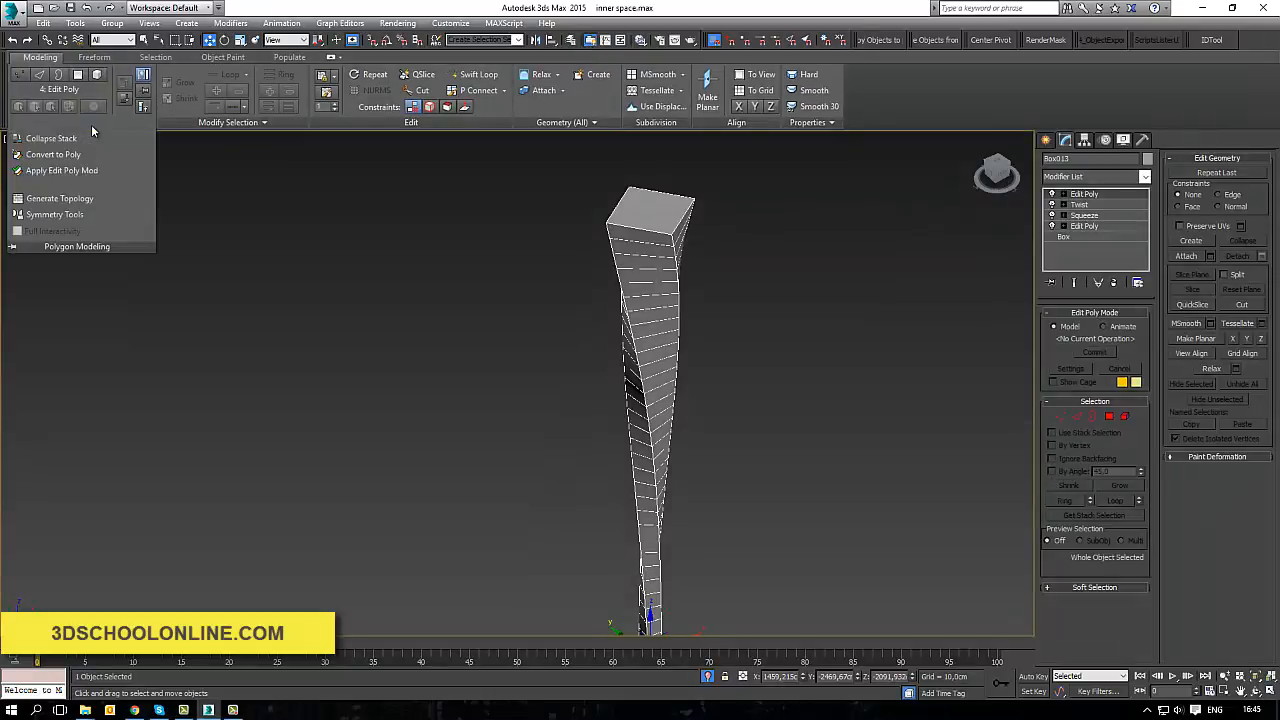
pyautogui.click(60, 198)
# Try a procedural topology pattern on the whole twisted box and undo it.
pyautogui.click(156, 202)
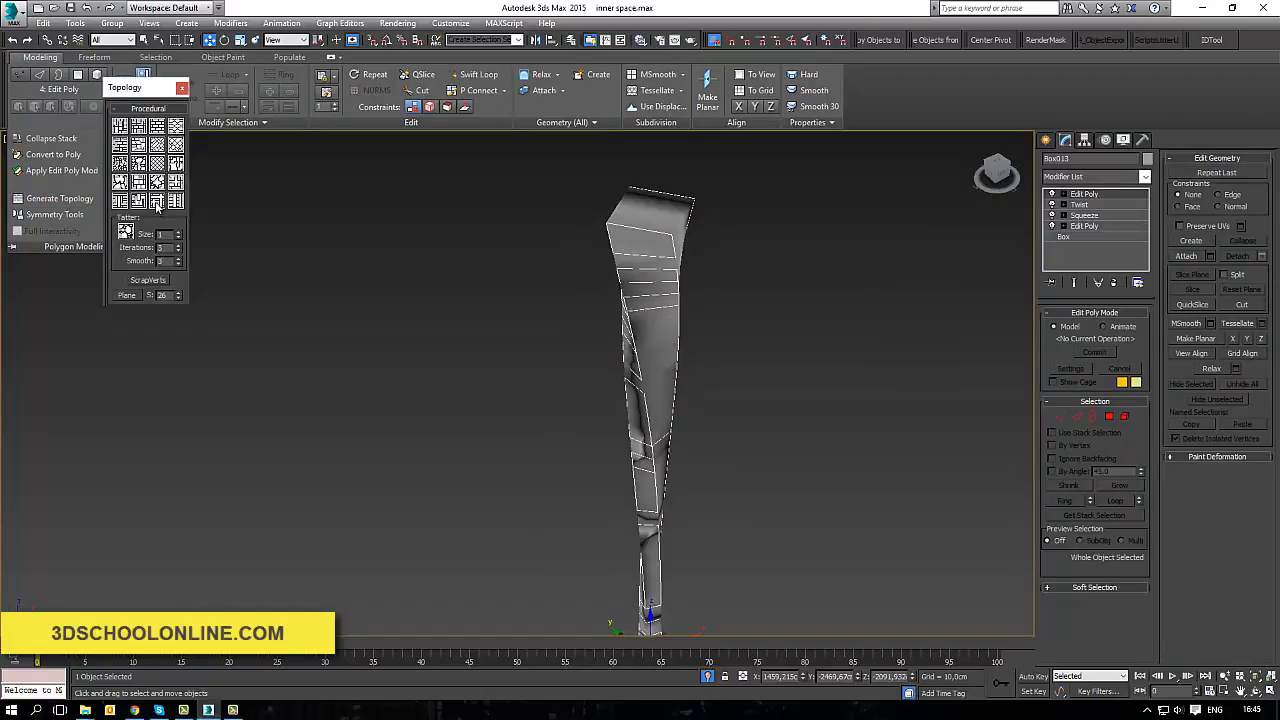
pyautogui.click(157, 203)
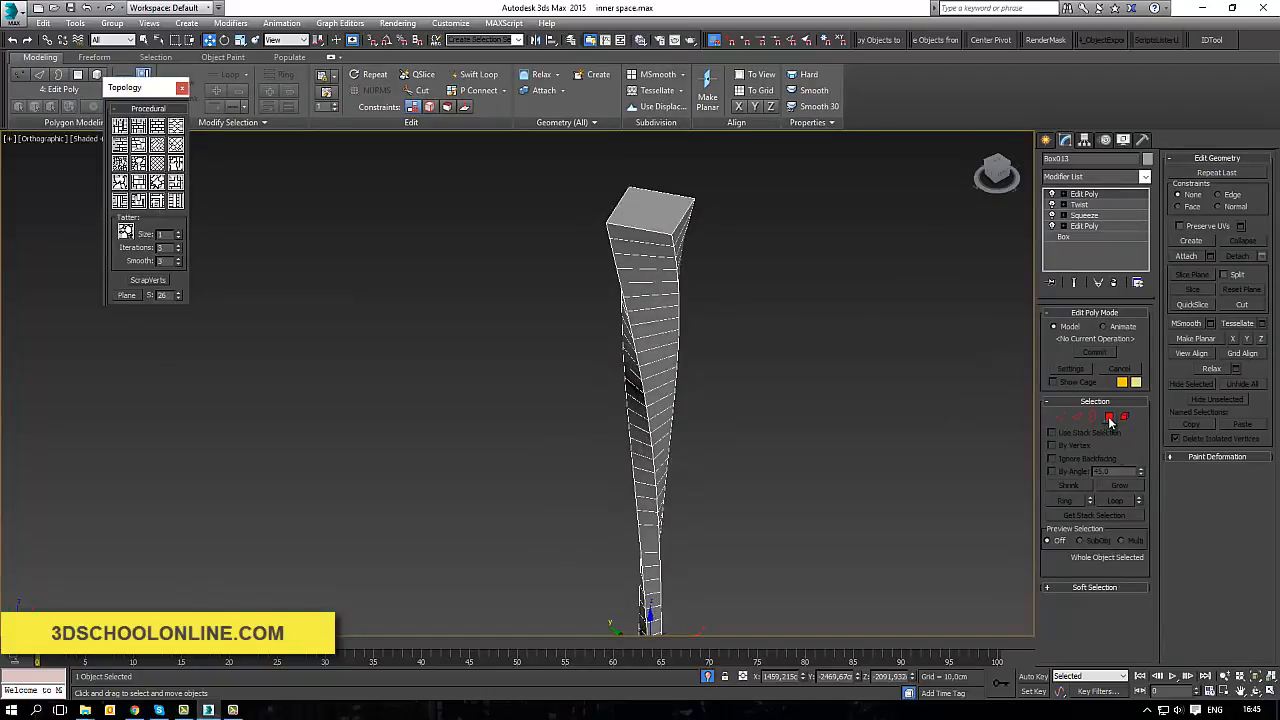
# Select all polygons of the twisted box at polygon level in the upper Edit Poly modifier.
pyautogui.click(1109, 416)
pyautogui.moveTo(445, 319); pyautogui.dragTo(509, 340, button='middle')
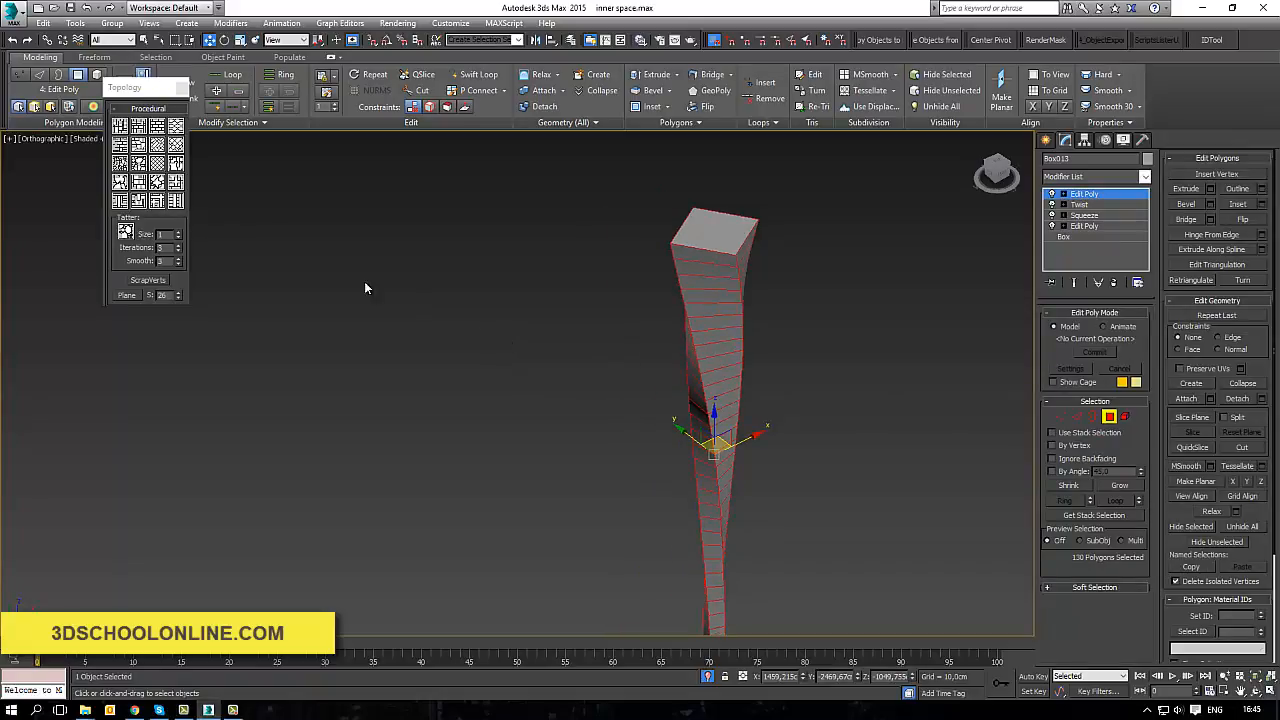
pyautogui.moveTo(642, 286); pyautogui.dragTo(524, 318, button='middle')
pyautogui.scroll(3, 566, 324)
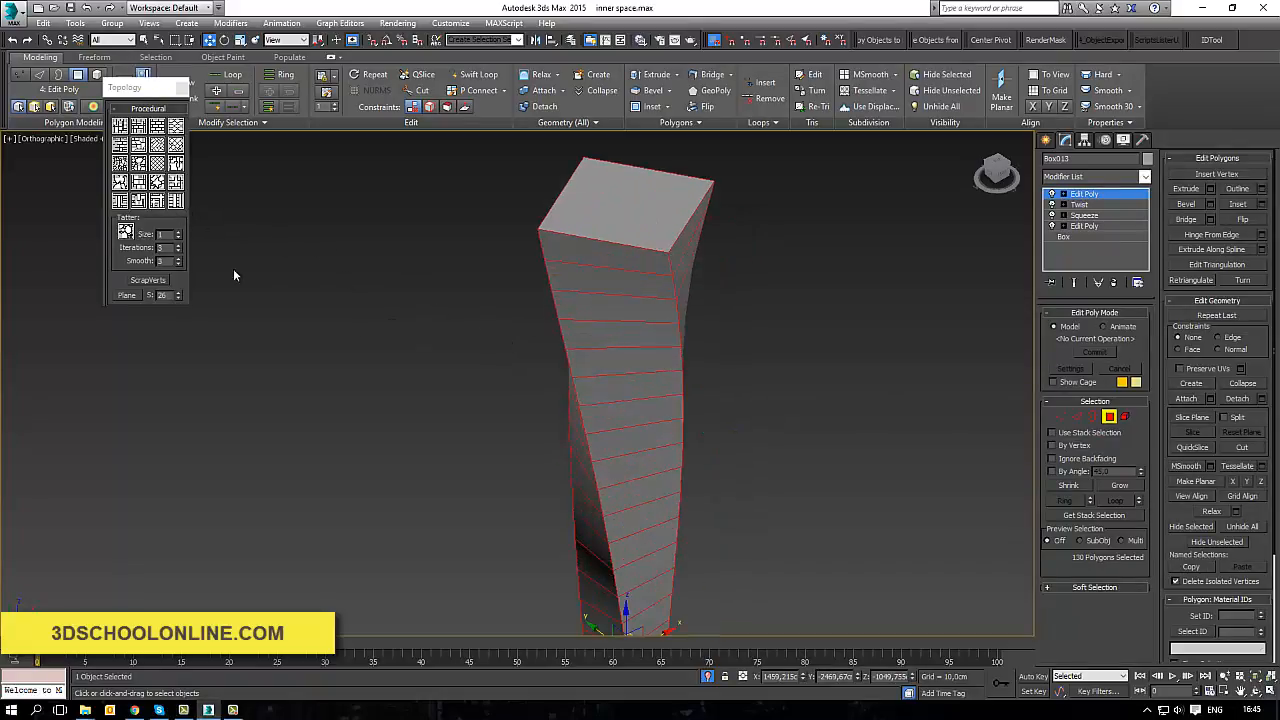
# Try three different procedural topology patterns on the selected polygons, including the vertical column one, undoing each.
pyautogui.click(138, 128)
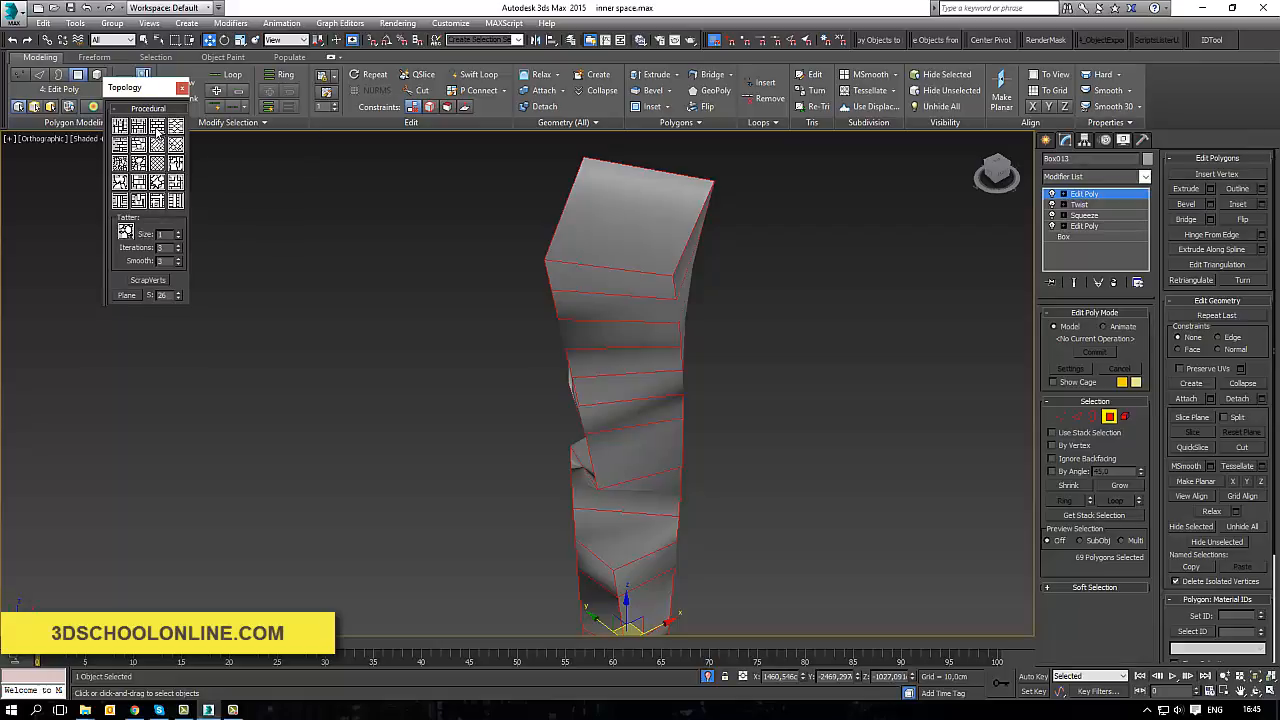
pyautogui.hotkey('ctrl', 'z')
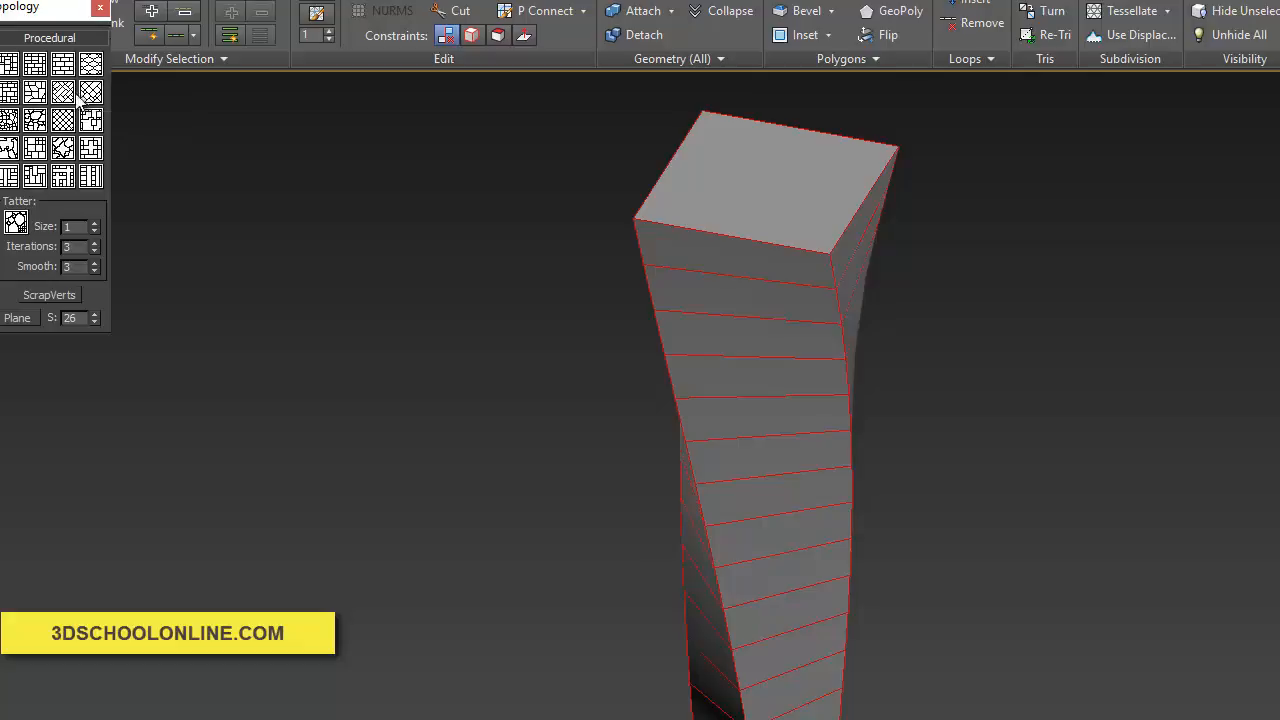
pyautogui.click(64, 94)
pyautogui.keyDown('alt'); pyautogui.moveTo(657, 594); pyautogui.dragTo(762, 459, button='middle'); pyautogui.keyUp('alt')
pyautogui.hotkey('ctrl', 'z')
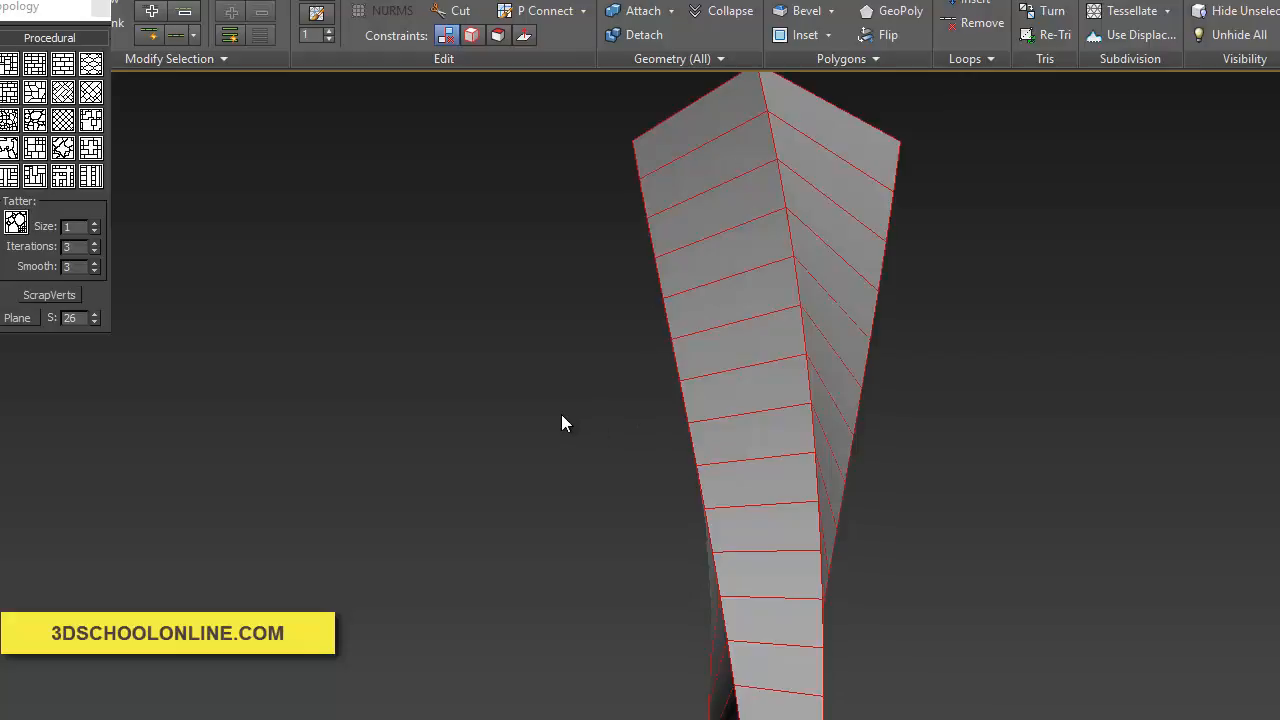
pyautogui.moveTo(572, 424); pyautogui.dragTo(625, 438, button='middle')
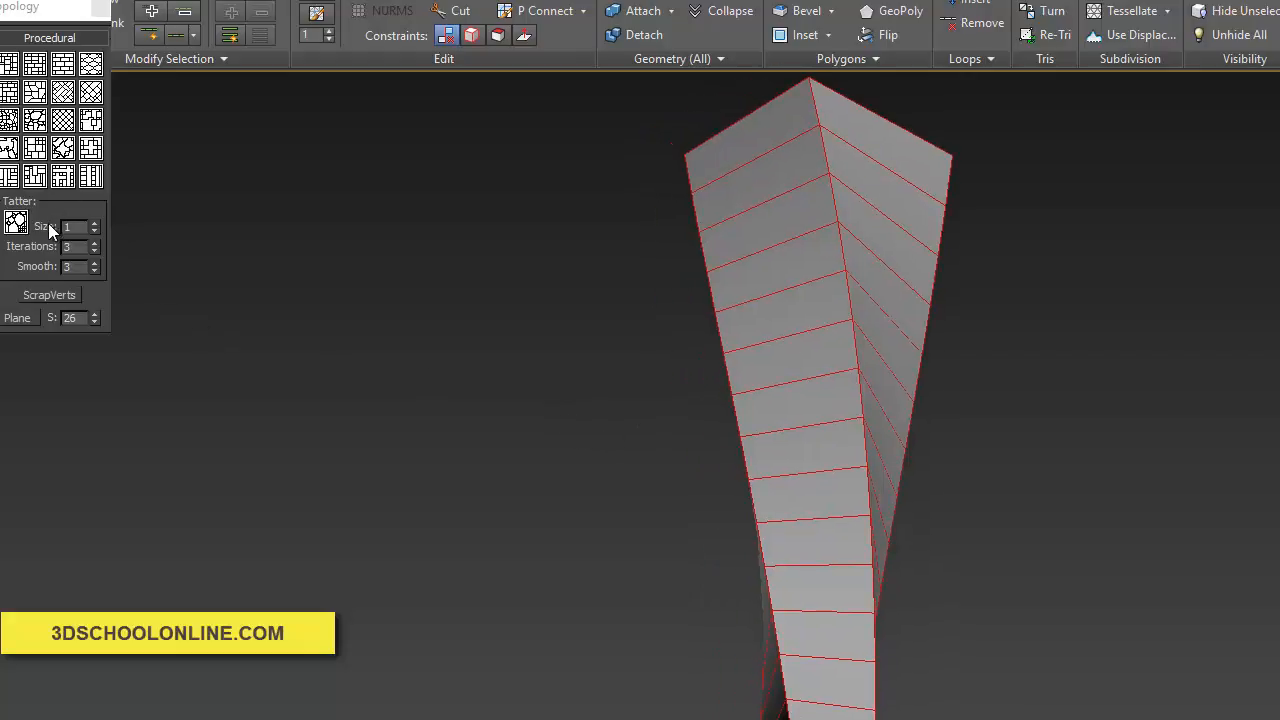
pyautogui.click(92, 178)
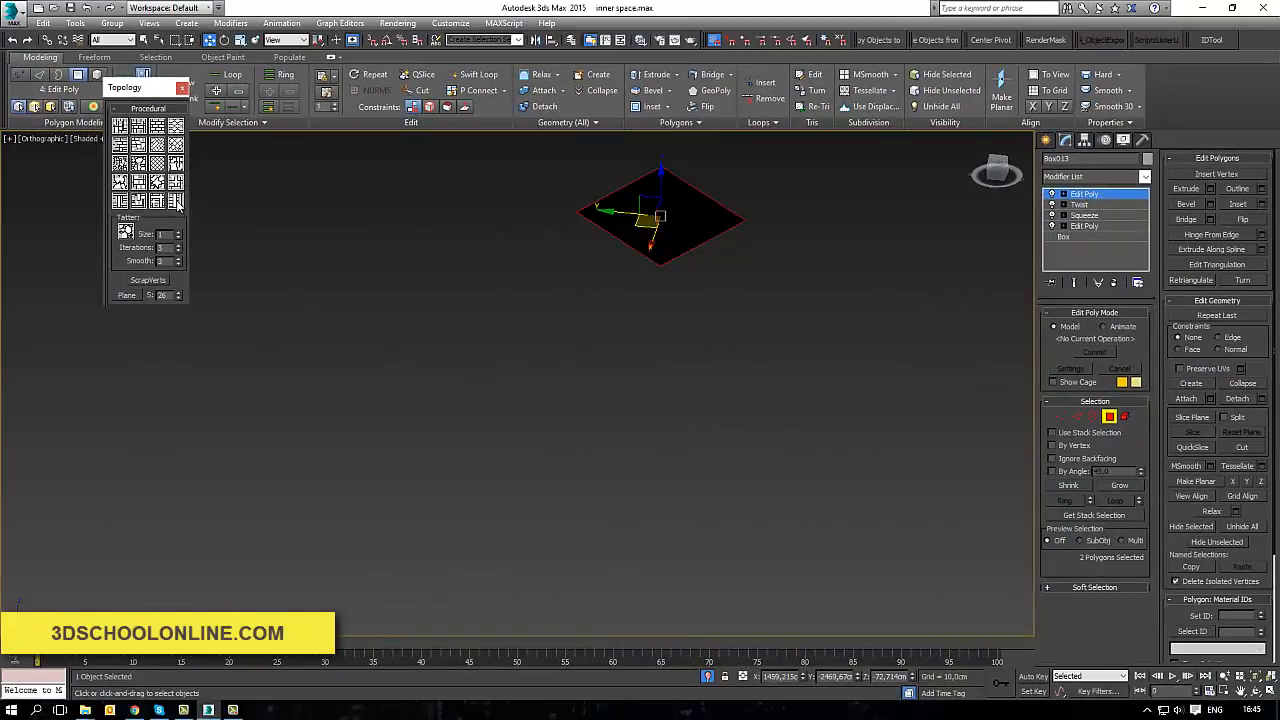
pyautogui.hotkey('ctrl', 'z')
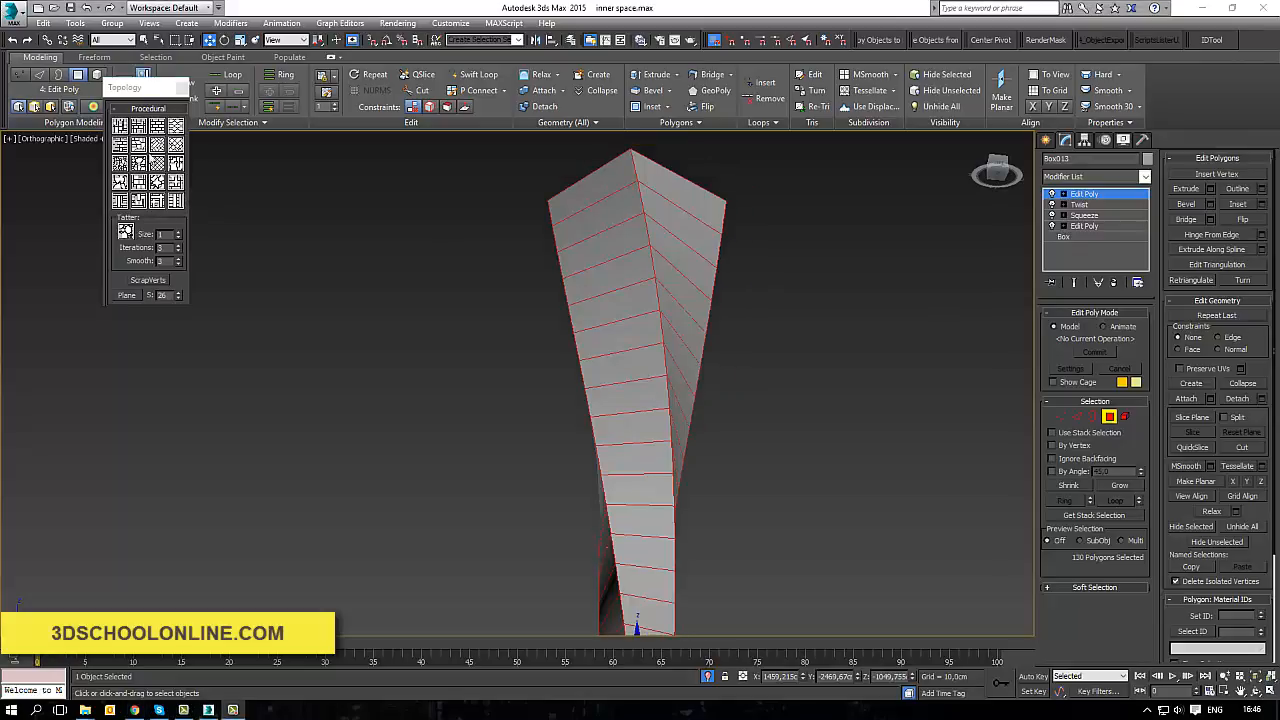
# Apply the diamond lattice topology pattern to the selected polygons of the twisted box.
pyautogui.click(157, 165)
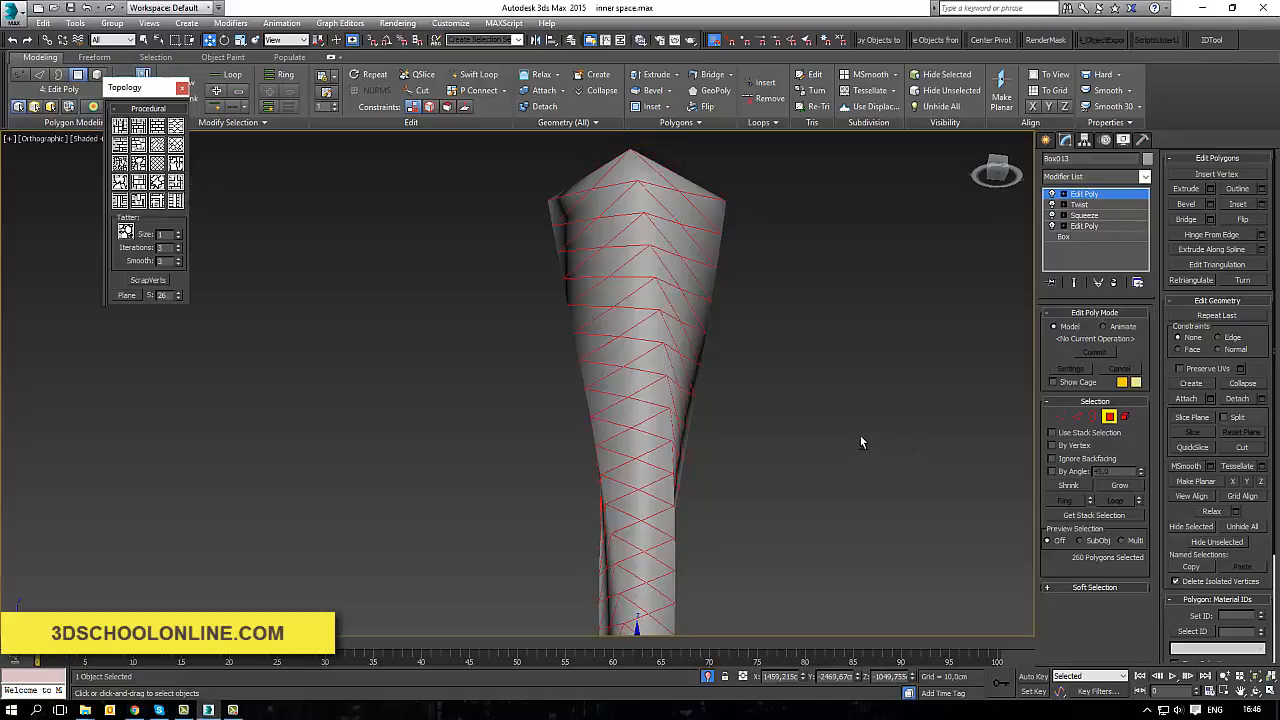
pyautogui.moveTo(860, 441)
pyautogui.keyDown('alt'); pyautogui.mouseDown(button='middle')
pyautogui.moveTo(903, 420)
pyautogui.moveTo(903, 437)
pyautogui.moveTo(850, 437)
pyautogui.mouseUp(button='middle'); pyautogui.keyUp('alt')
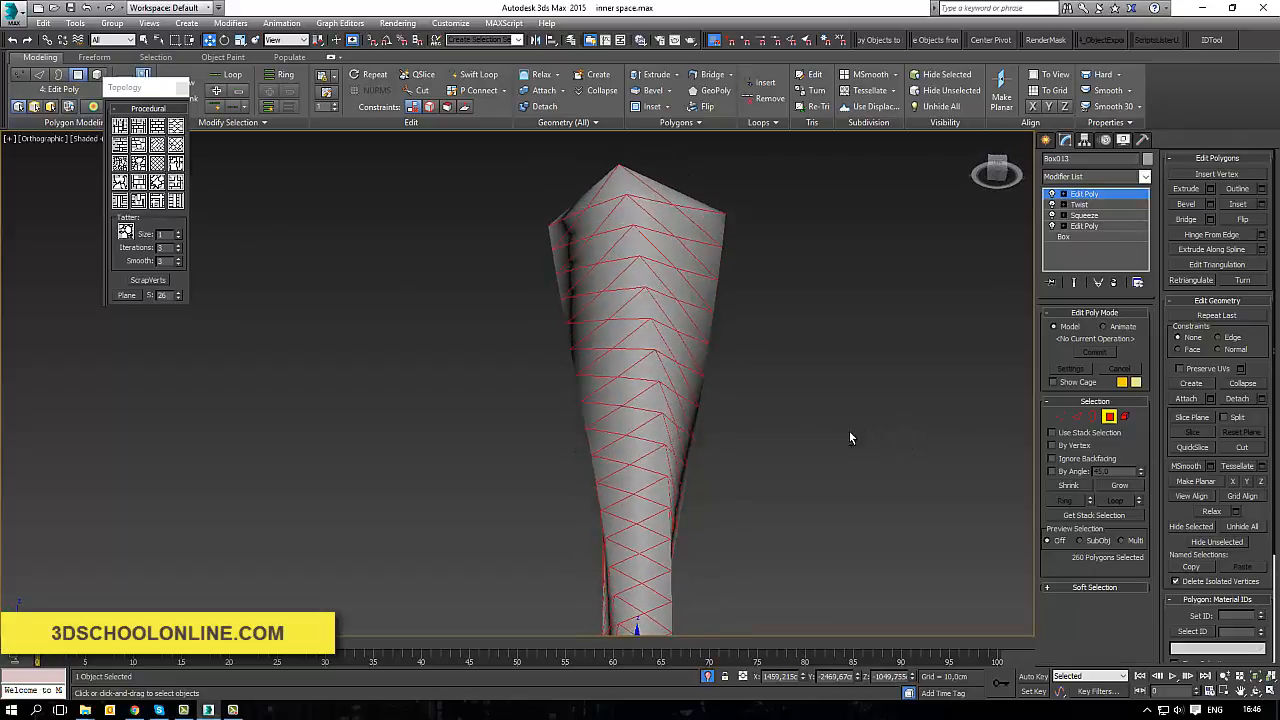
# Examine the diamond edge pattern along the twisted box's height at edge level.
pyautogui.click(1079, 423)
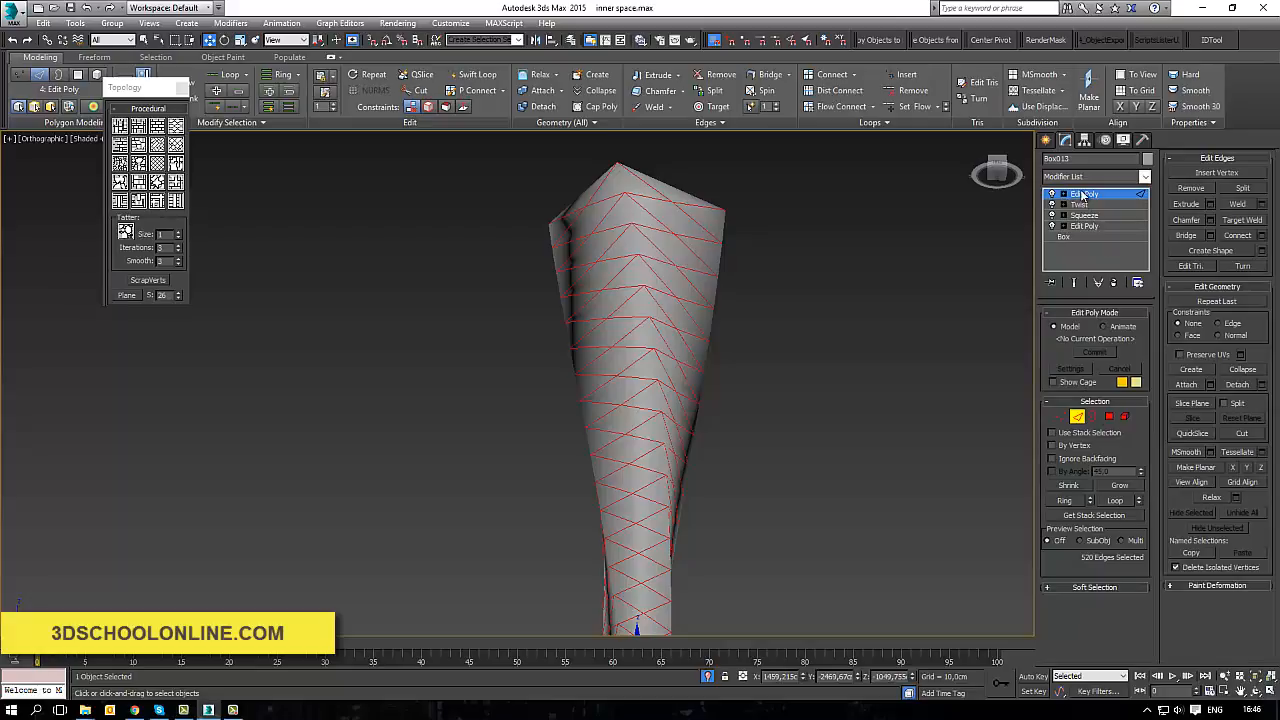
pyautogui.moveTo(846, 532); pyautogui.dragTo(838, 377, button='middle')
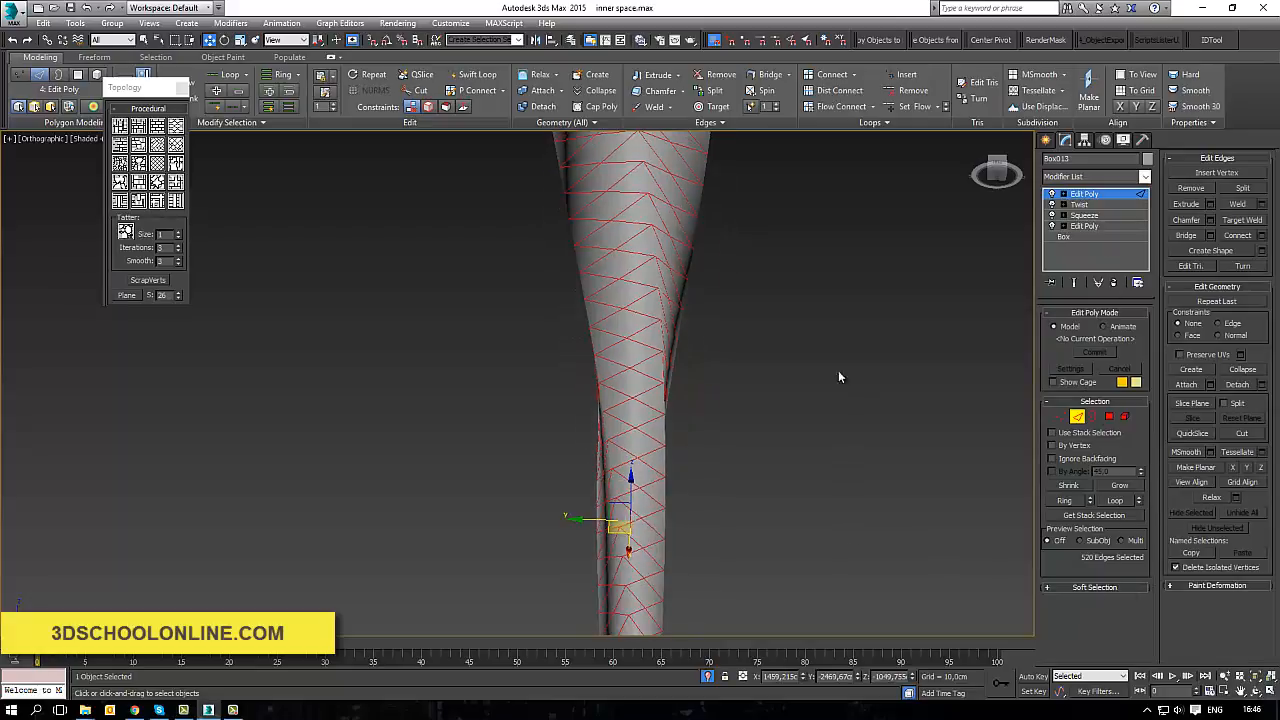
pyautogui.scroll(-5, 763, 460)
pyautogui.scroll(6, 738, 503)
pyautogui.moveTo(753, 541); pyautogui.dragTo(737, 655, button='middle')
pyautogui.scroll(-2, 650, 190)
pyautogui.moveTo(650, 190); pyautogui.dragTo(696, 580, button='middle')
pyautogui.scroll(4, 680, 347)
pyautogui.scroll(-2, 664, 353)
pyautogui.scroll(-3, 664, 353)
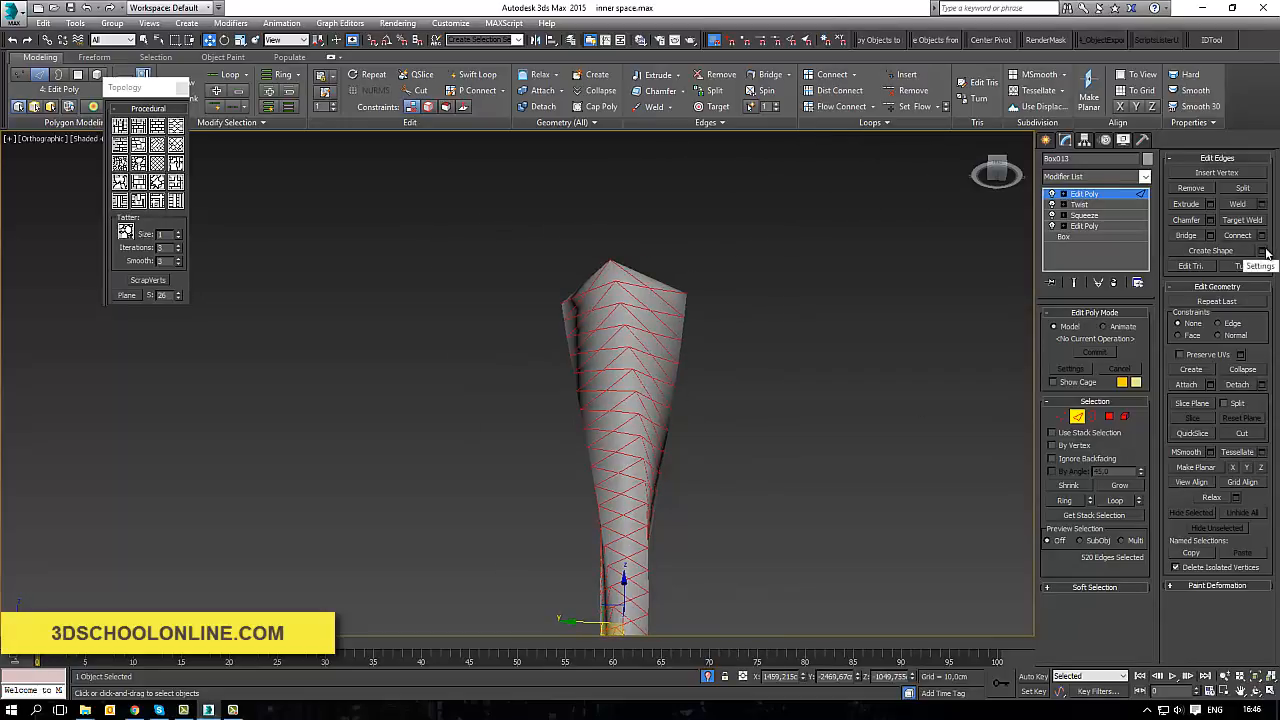
# Clear all smoothing groups on the selected polygons of the twisted box.
pyautogui.click(1112, 417)
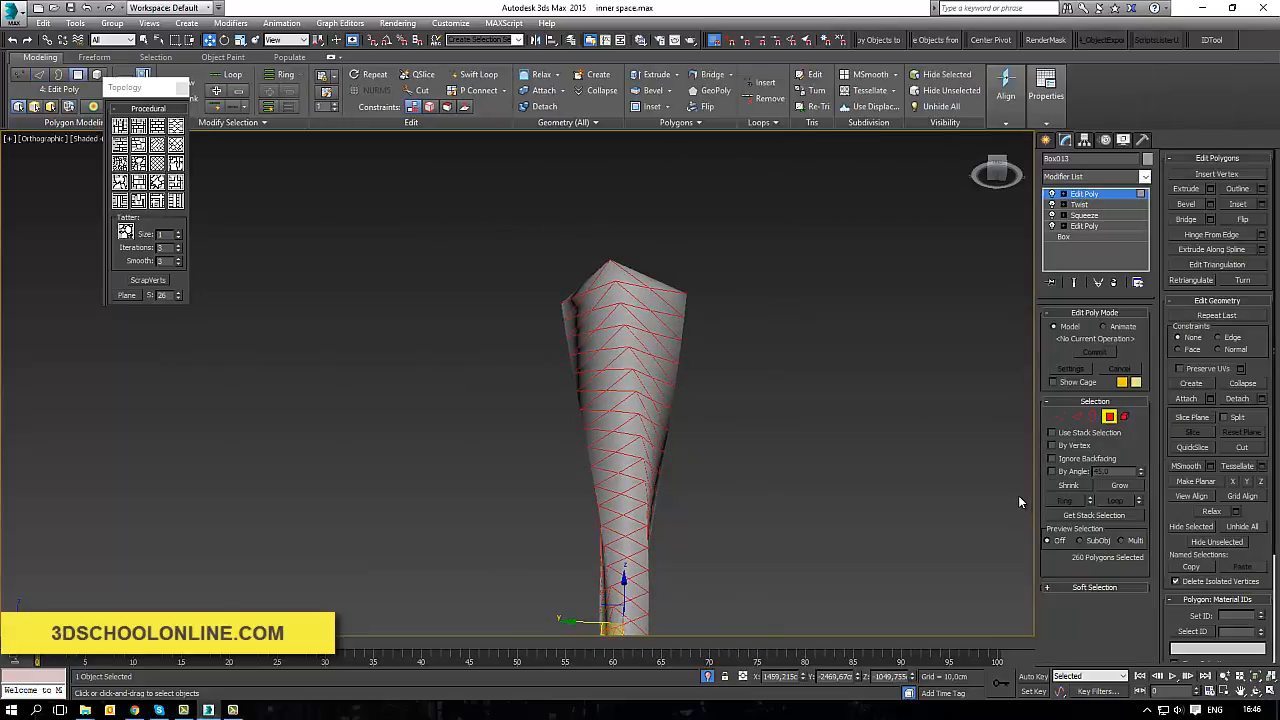
pyautogui.moveTo(1183, 610); pyautogui.dragTo(1164, 391)
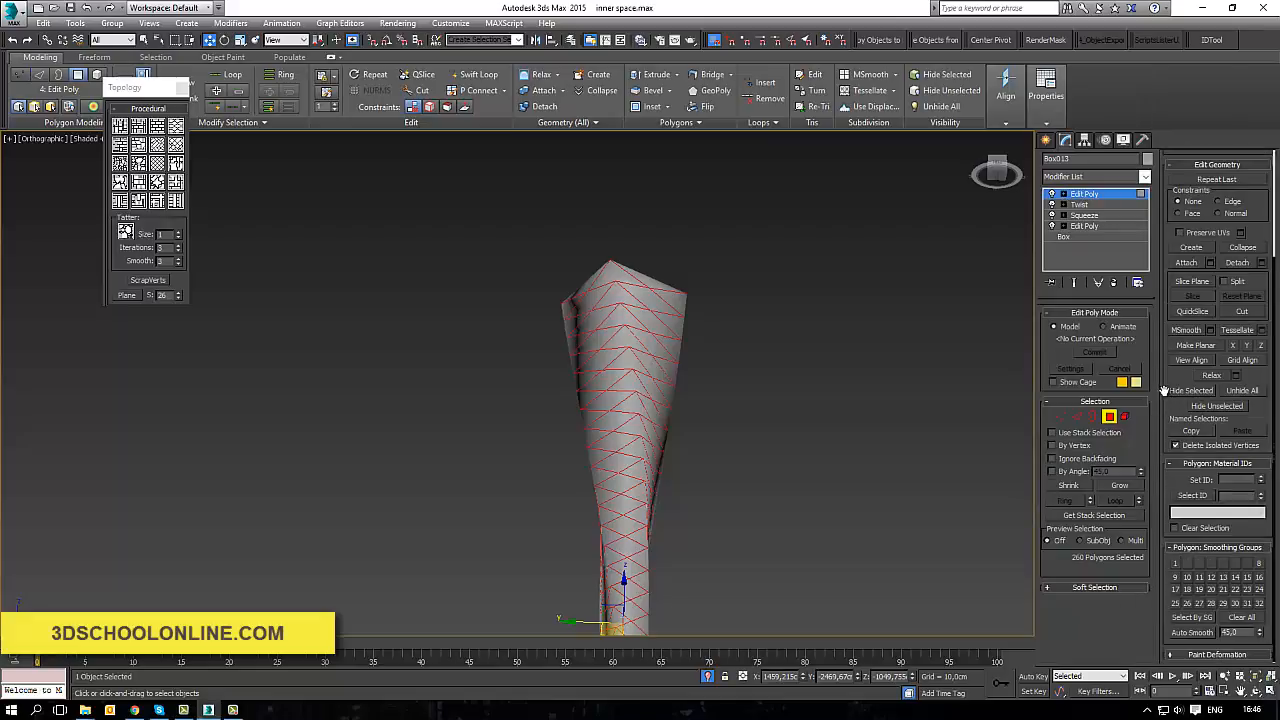
pyautogui.click(1253, 620)
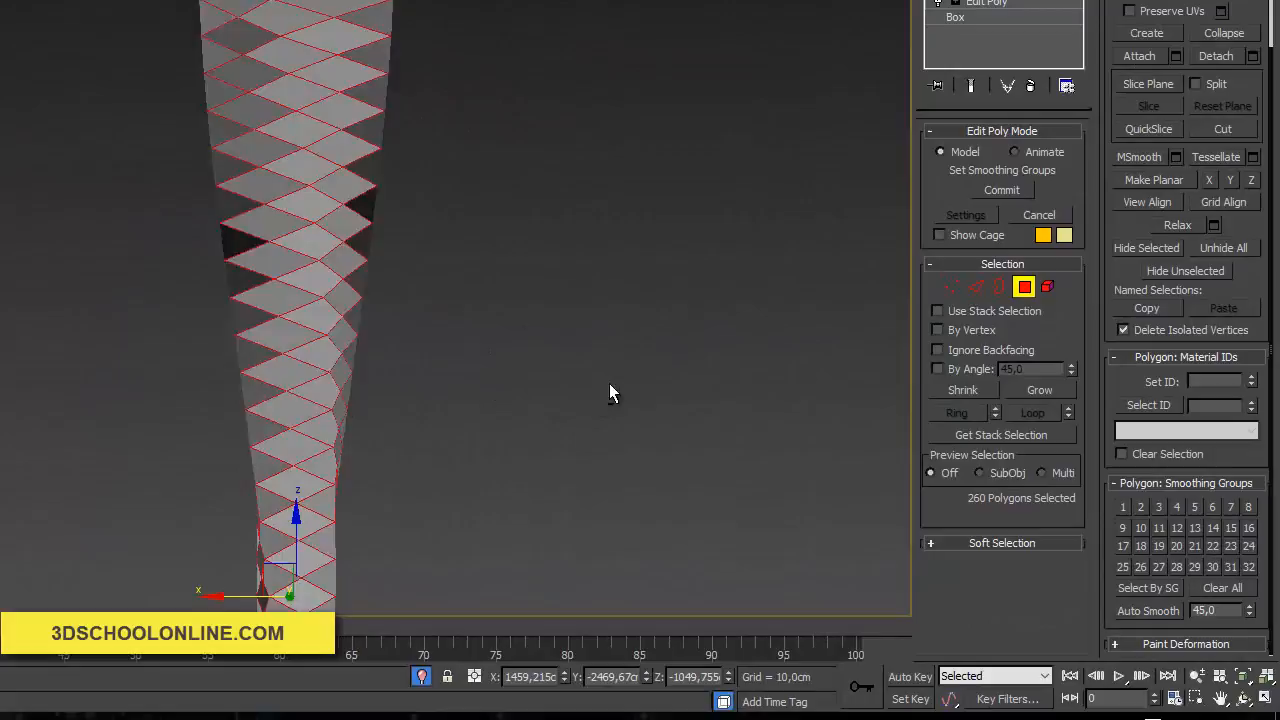
pyautogui.keyDown('alt'); pyautogui.moveTo(609, 392); pyautogui.dragTo(544, 312, button='middle'); pyautogui.keyUp('alt')
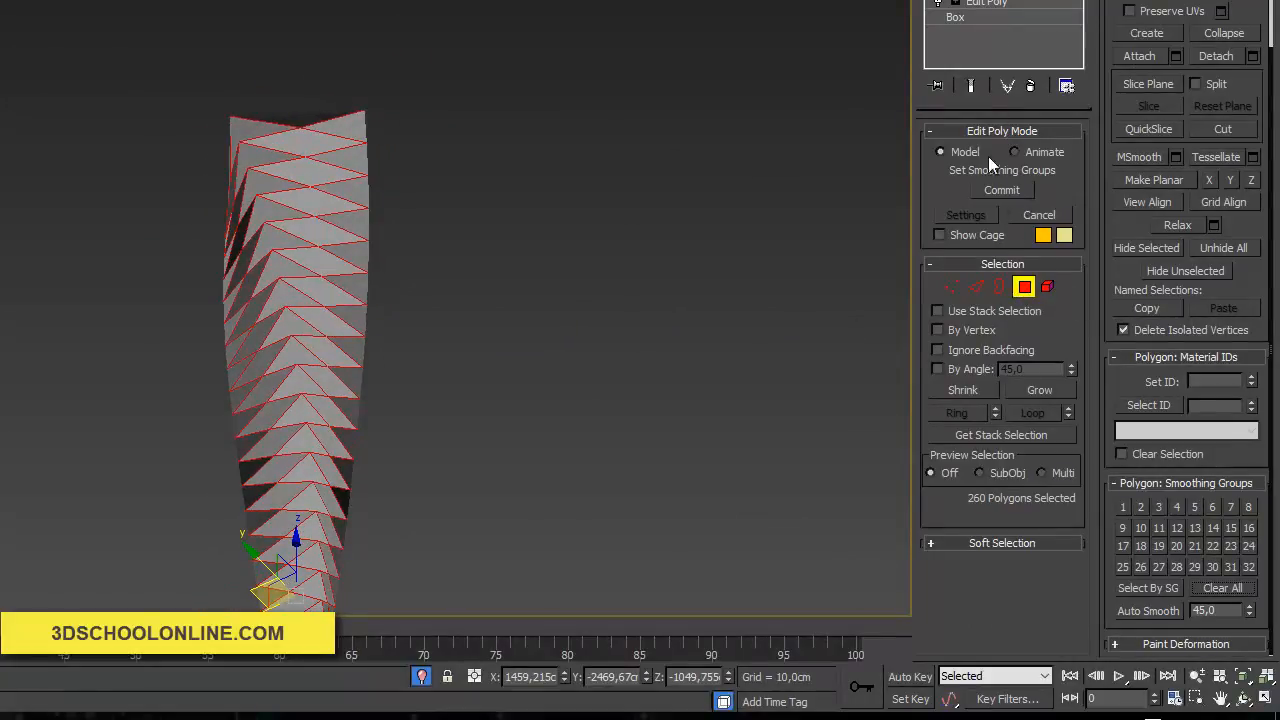
# Create a Linear shape from all the selected edges of the twisted box and leave edge level.
pyautogui.click(979, 286)
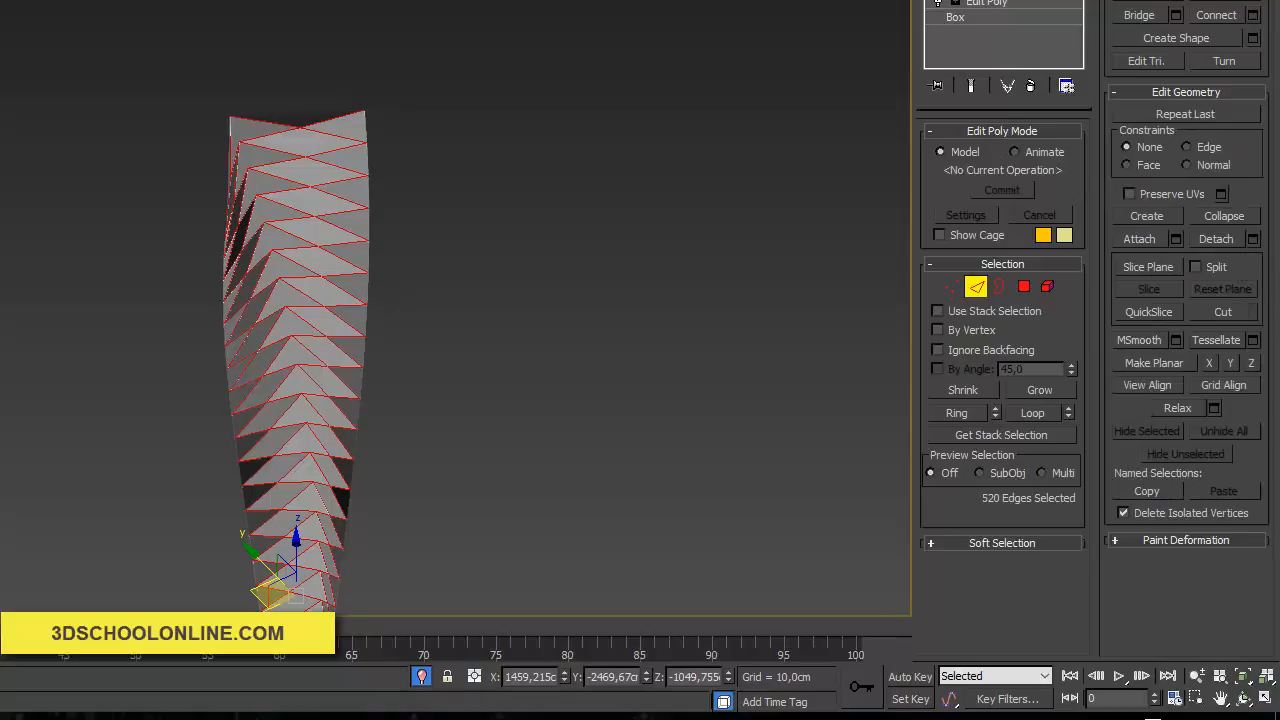
pyautogui.click(1252, 38)
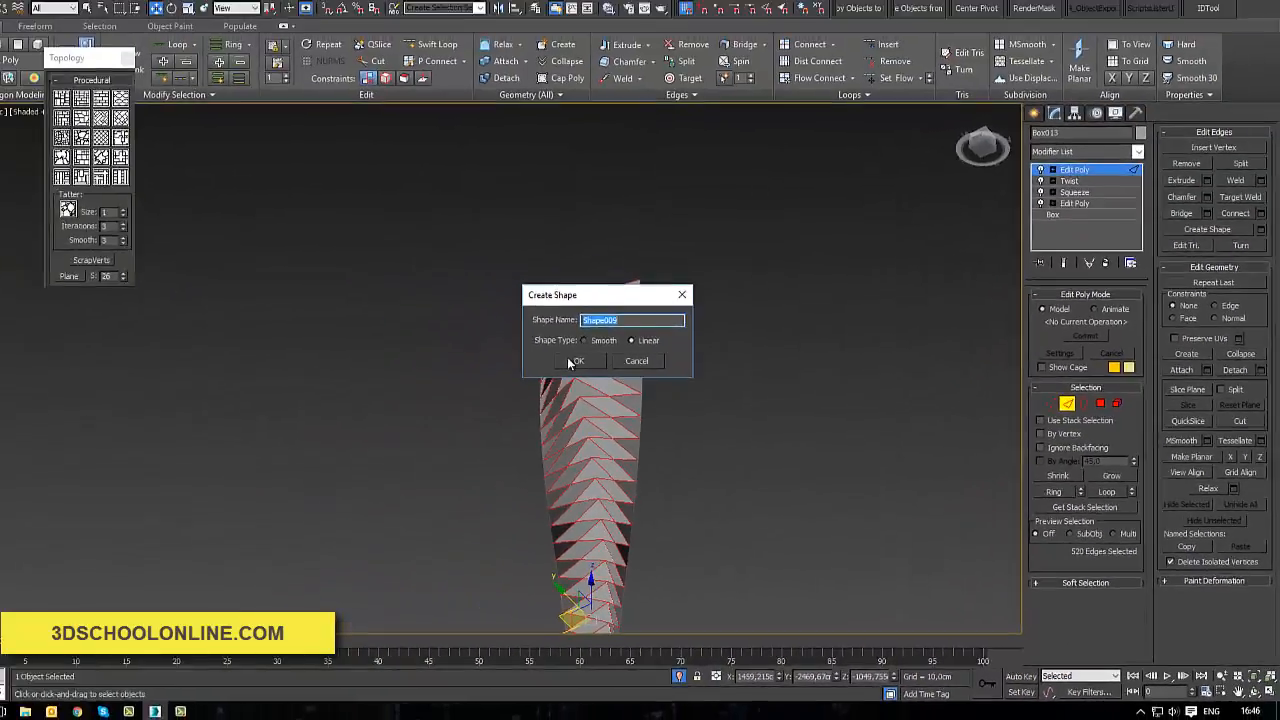
pyautogui.click(277, 223)
pyautogui.click(1077, 416)
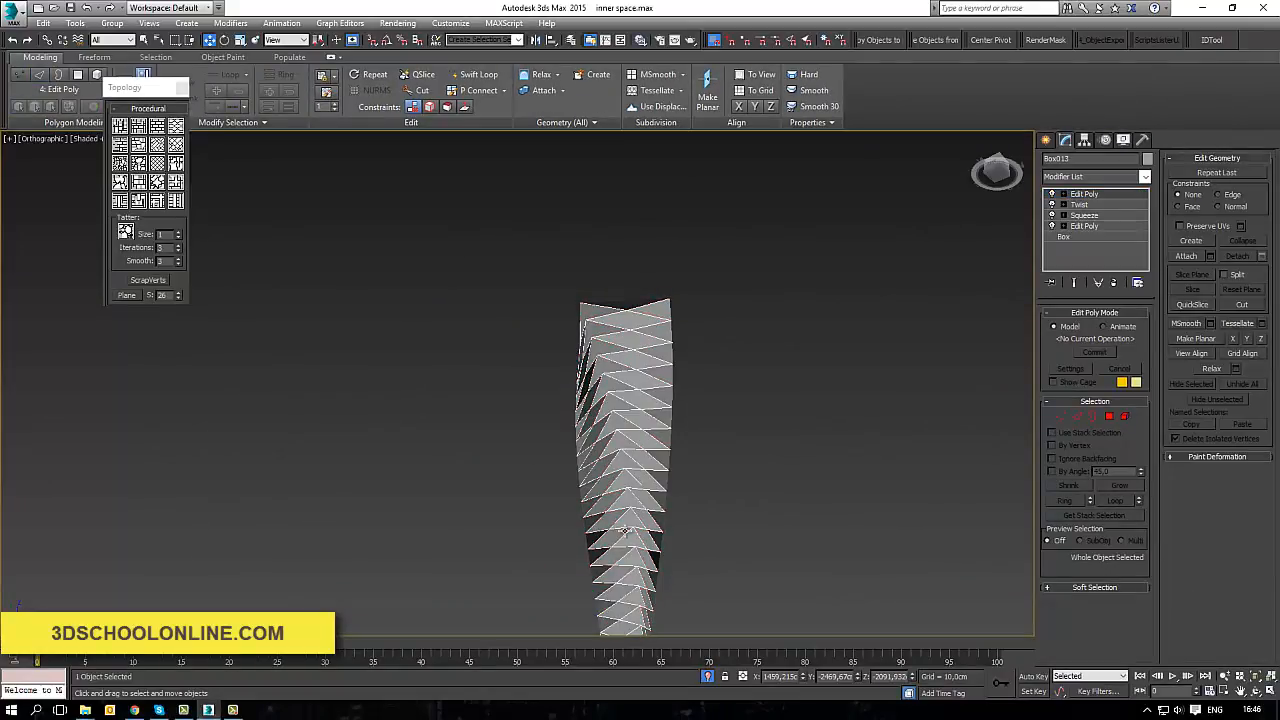
# Try moving the solid twisted box away from its wireframe shape and undo the move.
pyautogui.click(628, 528)
pyautogui.moveTo(634, 502); pyautogui.dragTo(539, 405)
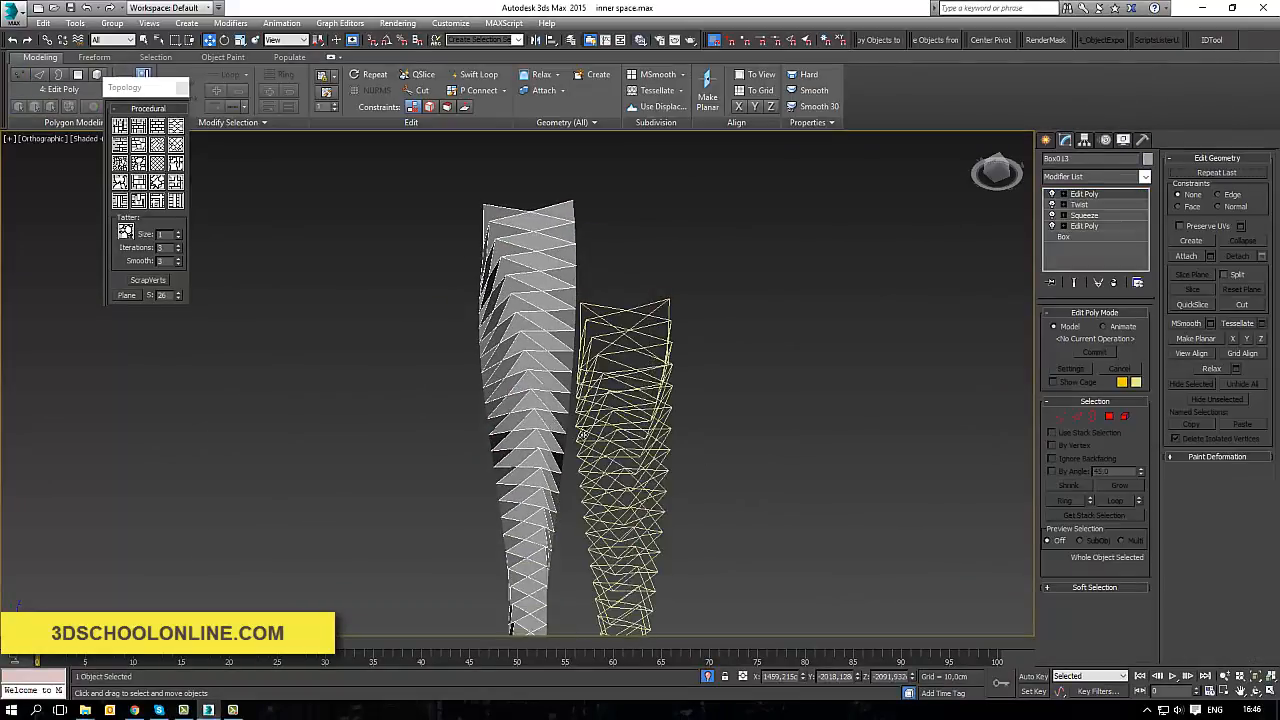
pyautogui.hotkey('ctrl', 'z')
pyautogui.hotkey('ctrl', 'z')
# Isolate the wireframe shape extracted from the edges and close the Topology window.
pyautogui.hotkey('alt', 'q')
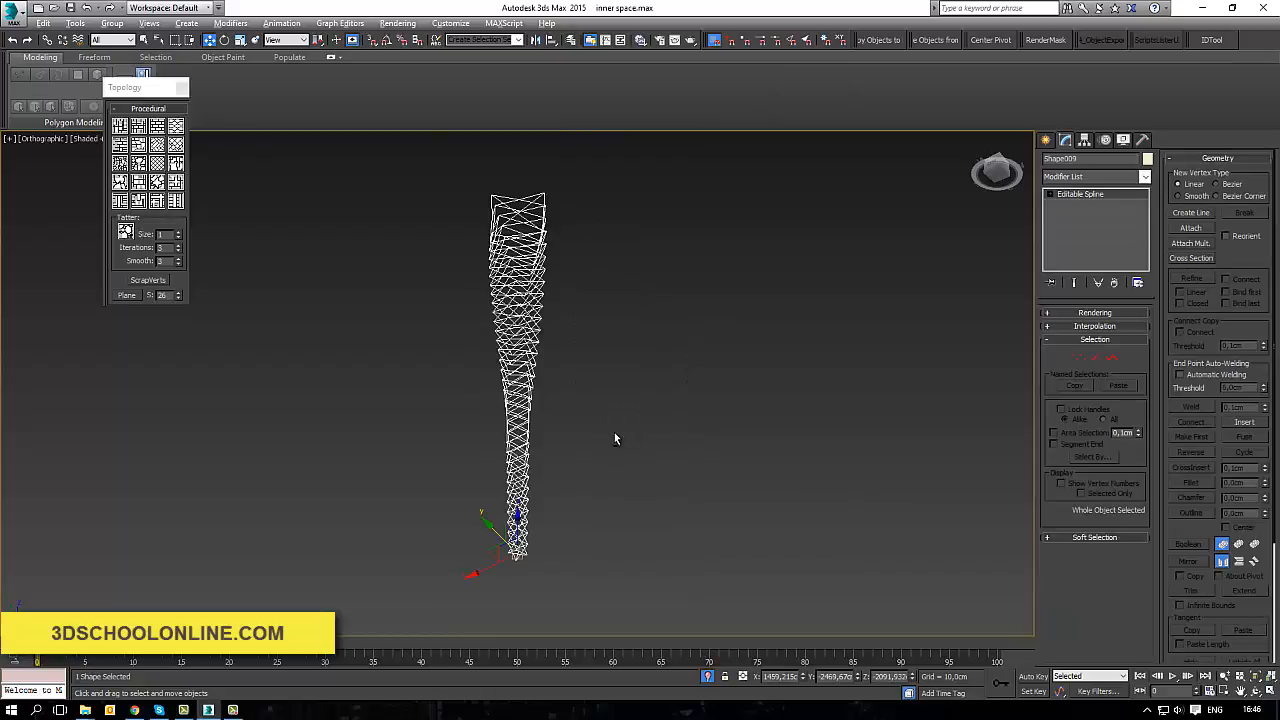
pyautogui.keyDown('alt'); pyautogui.moveTo(614, 438); pyautogui.dragTo(750, 560, button='middle'); pyautogui.keyUp('alt')
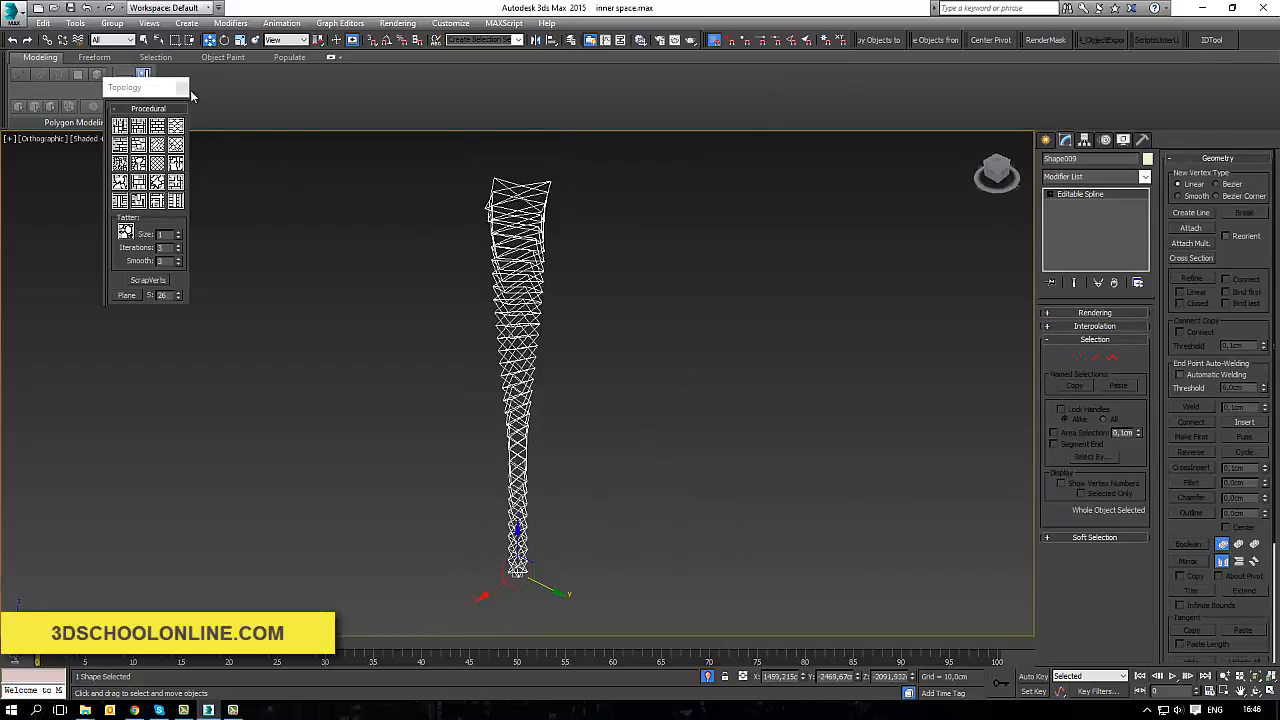
pyautogui.keyDown('alt'); pyautogui.moveTo(257, 186); pyautogui.dragTo(907, 380, button='middle'); pyautogui.keyUp('alt')
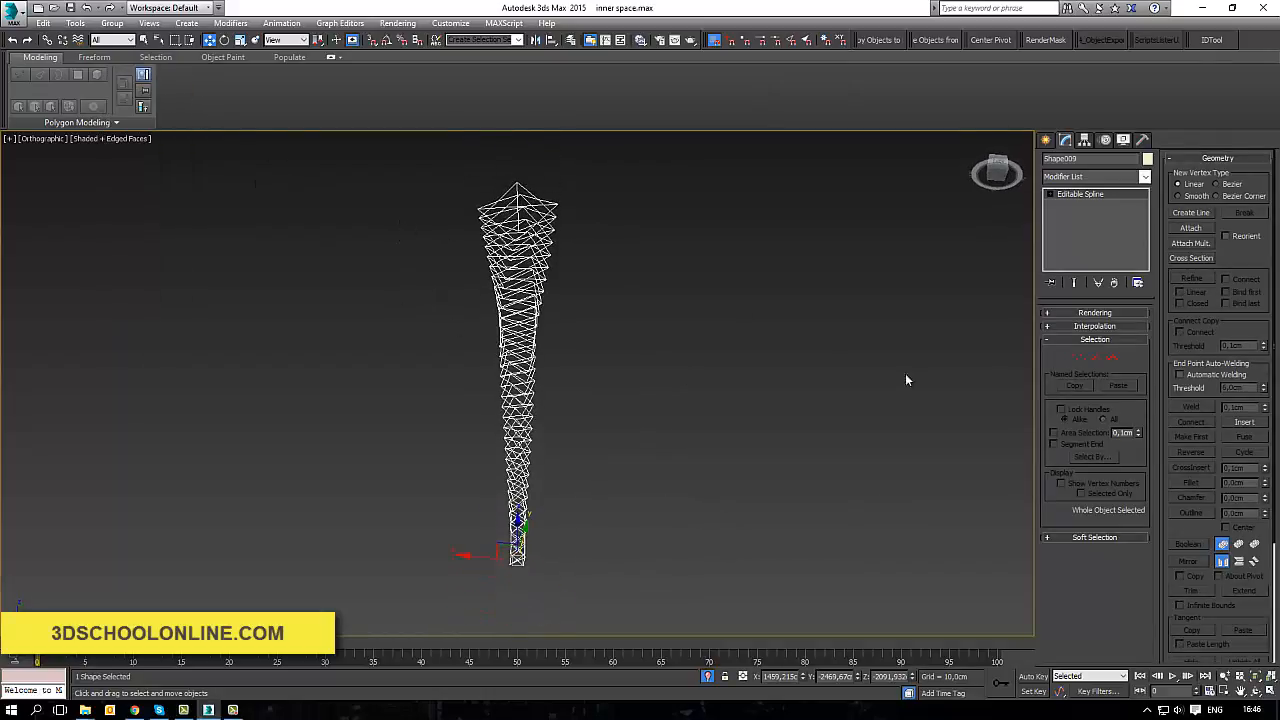
# Enable the wireframe shape in the renderer and viewport, with a radial thickness of 17,46 cm.
pyautogui.click(1090, 313)
pyautogui.click(1050, 335)
pyautogui.click(1050, 325)
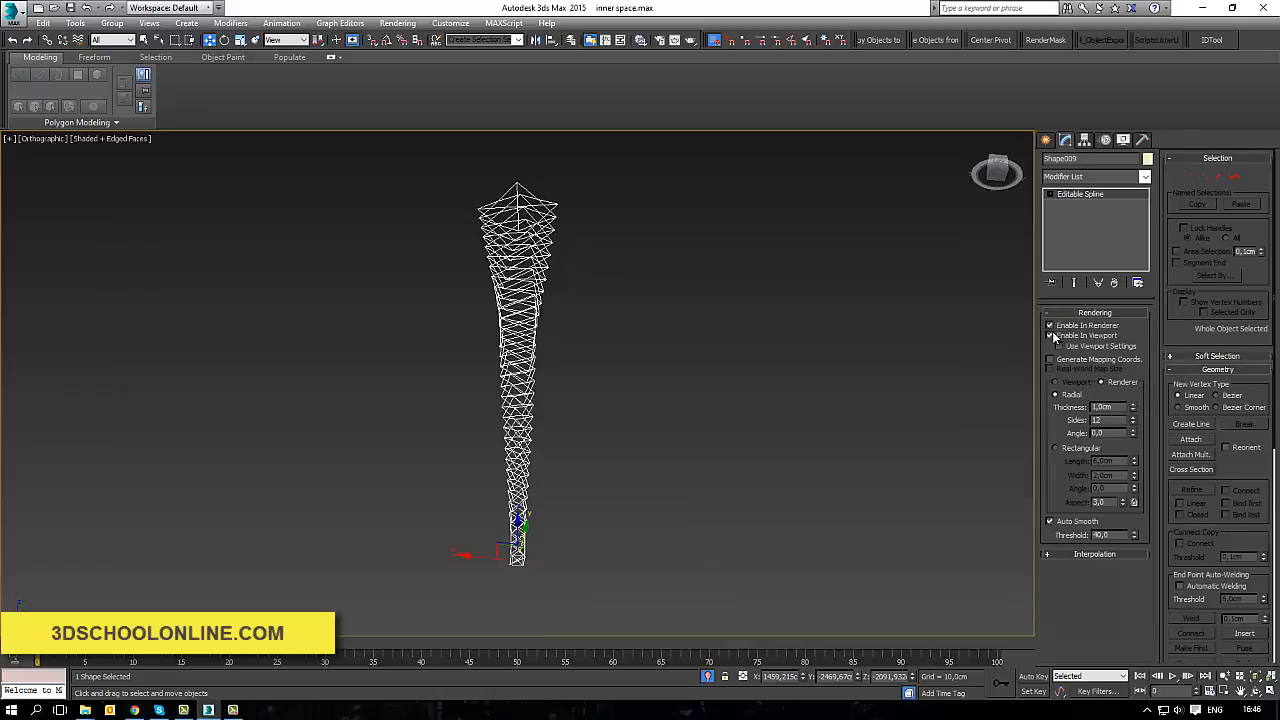
pyautogui.moveTo(702, 399); pyautogui.dragTo(762, 436, button='middle')
pyautogui.scroll(10, 589, 204)
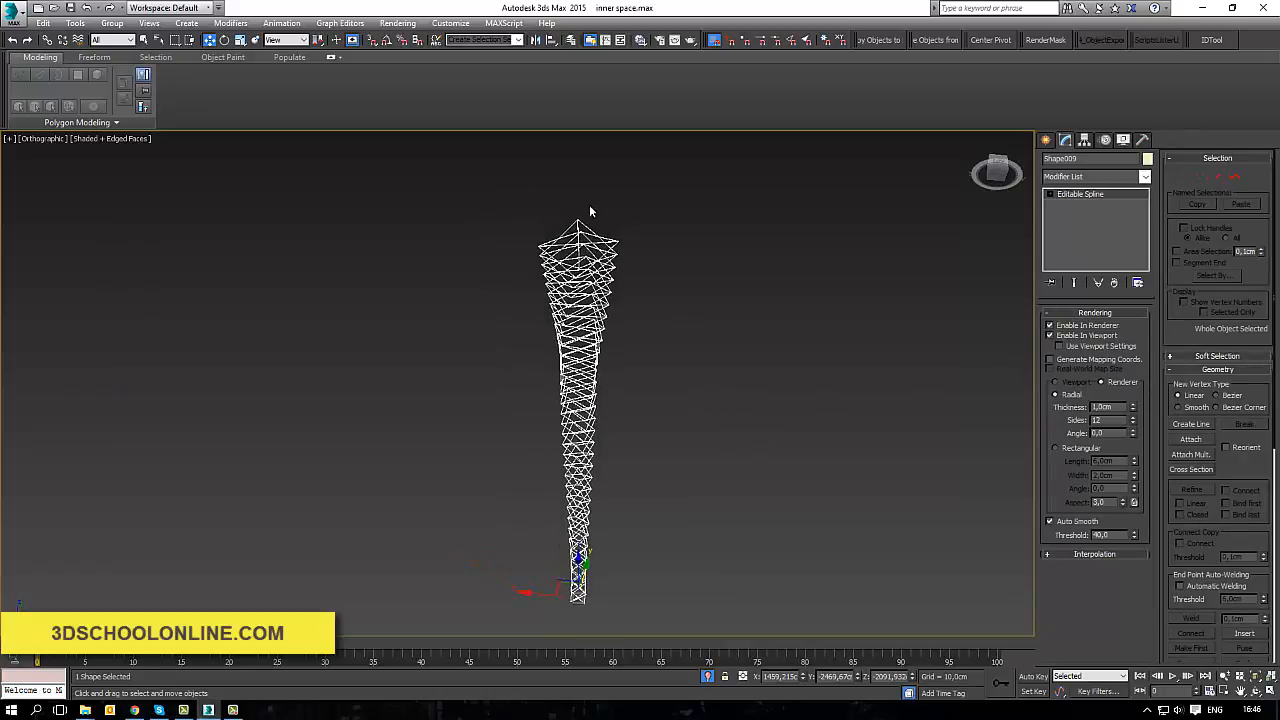
pyautogui.scroll(-3, 633, 388)
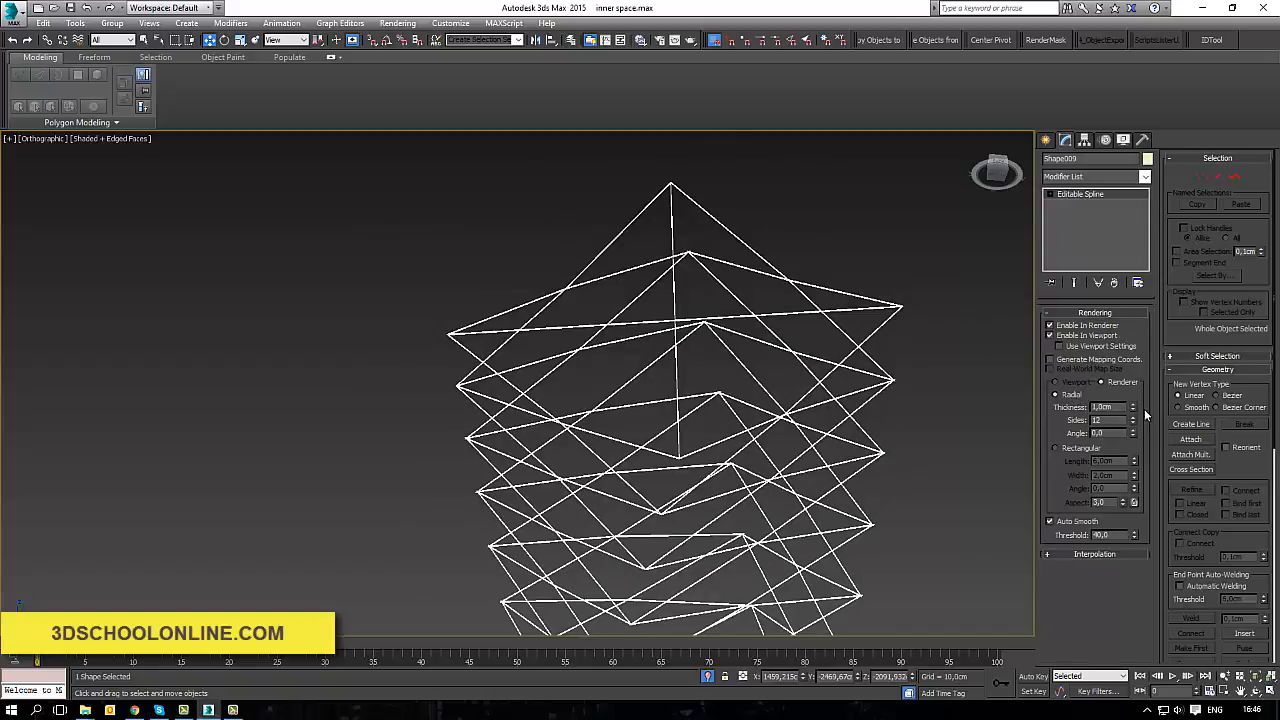
pyautogui.moveTo(1128, 375); pyautogui.dragTo(1046, 45)
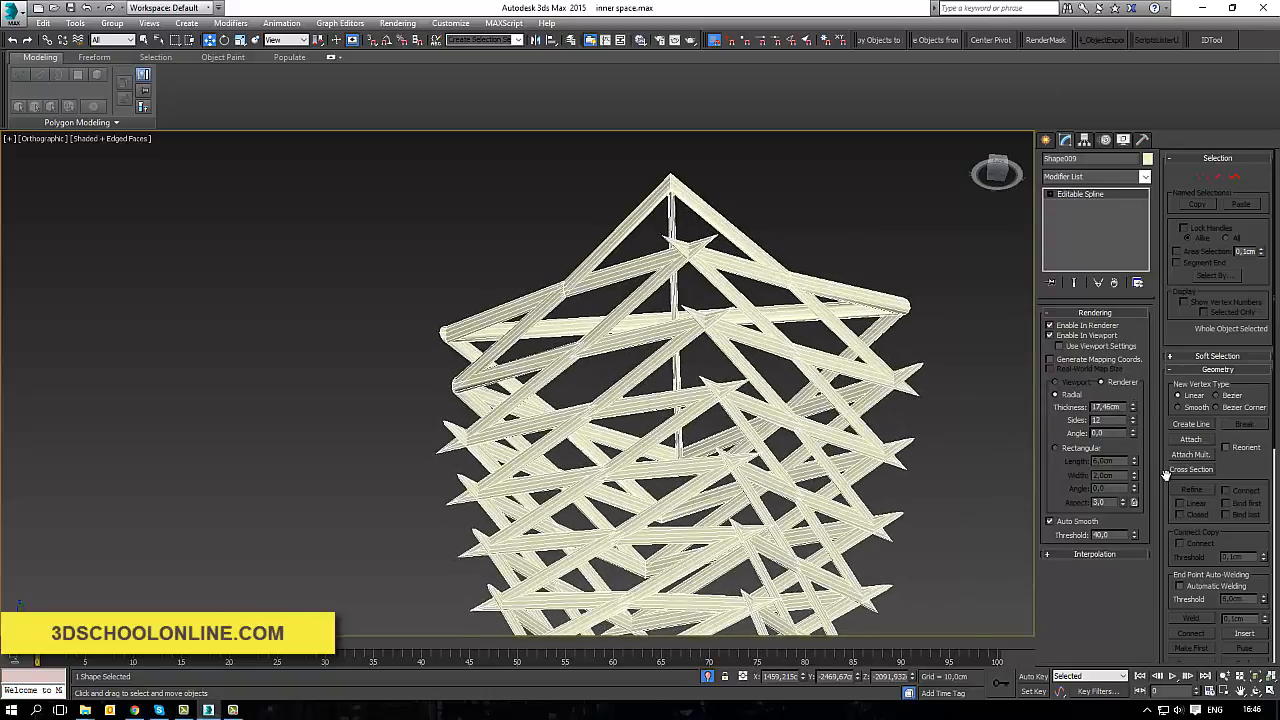
# Switch the wireframe shape's rendered cross-section to Rectangular, keeping Auto Smooth on, and inspect the resulting bars.
pyautogui.click(1051, 522)
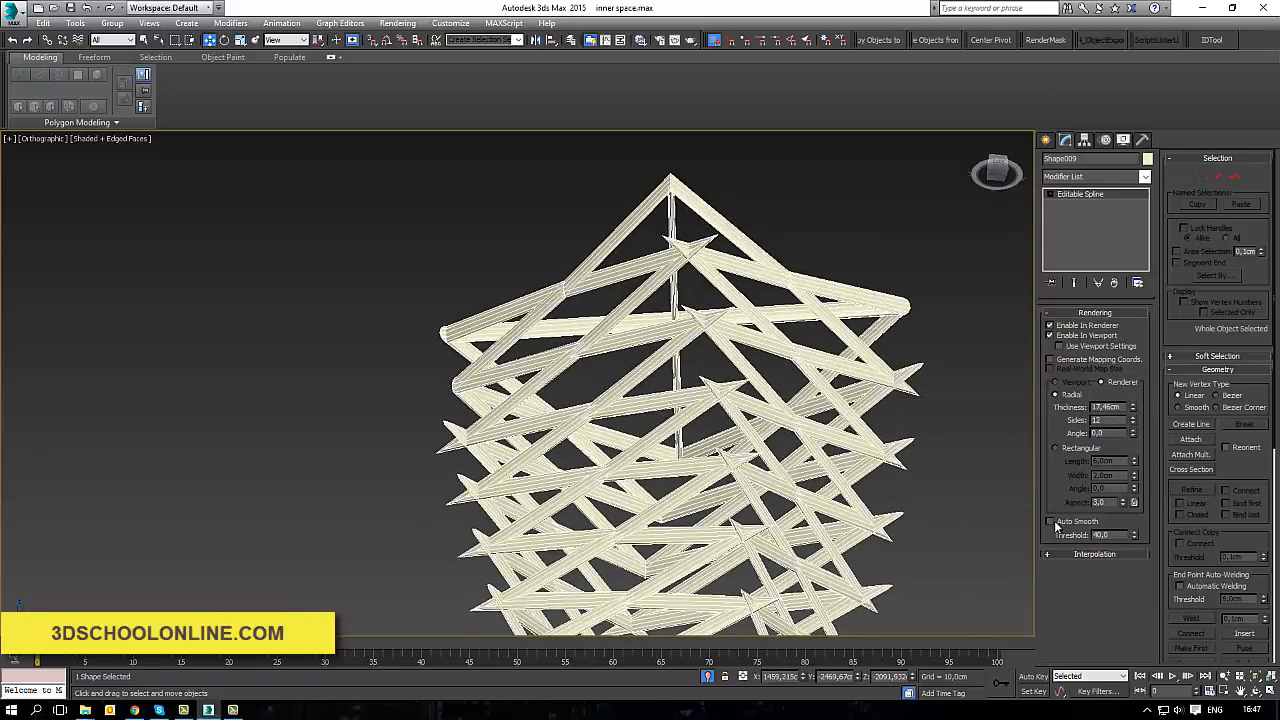
pyautogui.click(1066, 447)
pyautogui.moveTo(830, 538); pyautogui.dragTo(816, 279, button='middle')
pyautogui.scroll(-5, 794, 437)
pyautogui.scroll(-5, 776, 426)
pyautogui.moveTo(816, 450); pyautogui.dragTo(727, 712, button='middle')
pyautogui.scroll(5, 712, 486)
pyautogui.scroll(5, 680, 470)
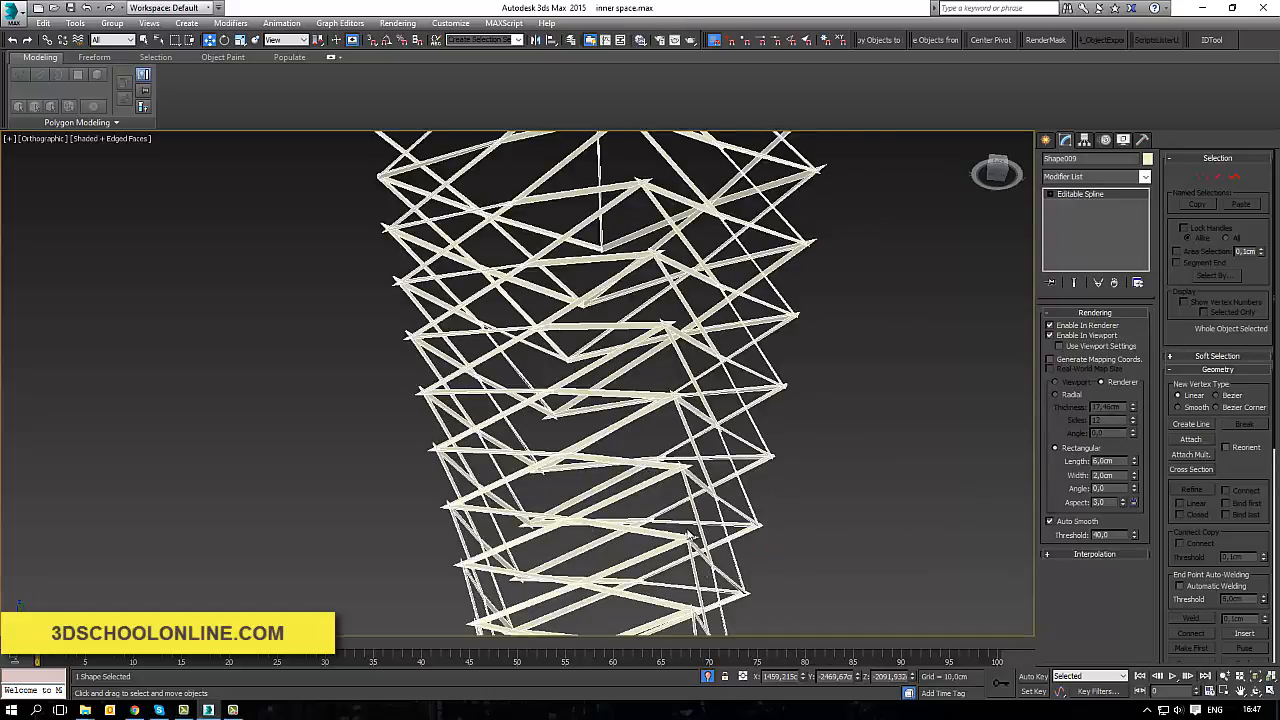
# End the isolation and view the lattice structure in the courtyard through the camera.
pyautogui.click(709, 677)
pyautogui.scroll(-6, 694, 483)
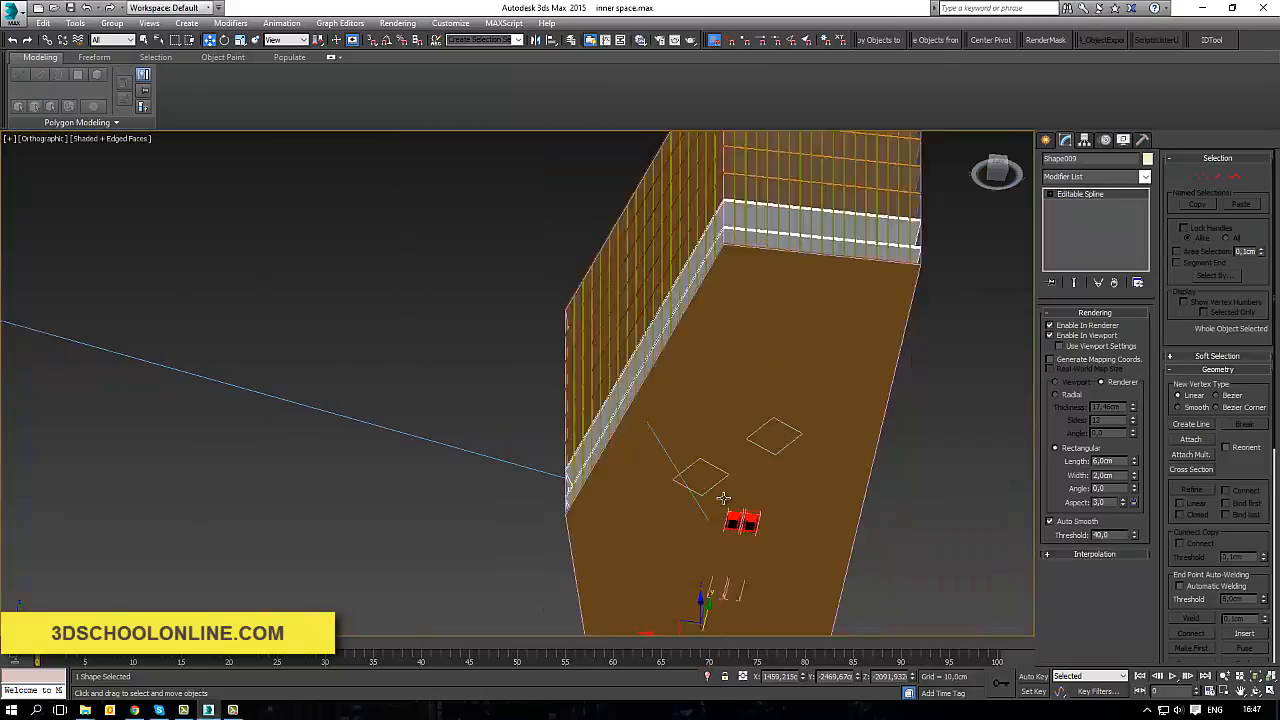
pyautogui.press('c')
# Select and isolate the solid twisted box and bring its upper part into close view.
pyautogui.doubleClick(600, 277)
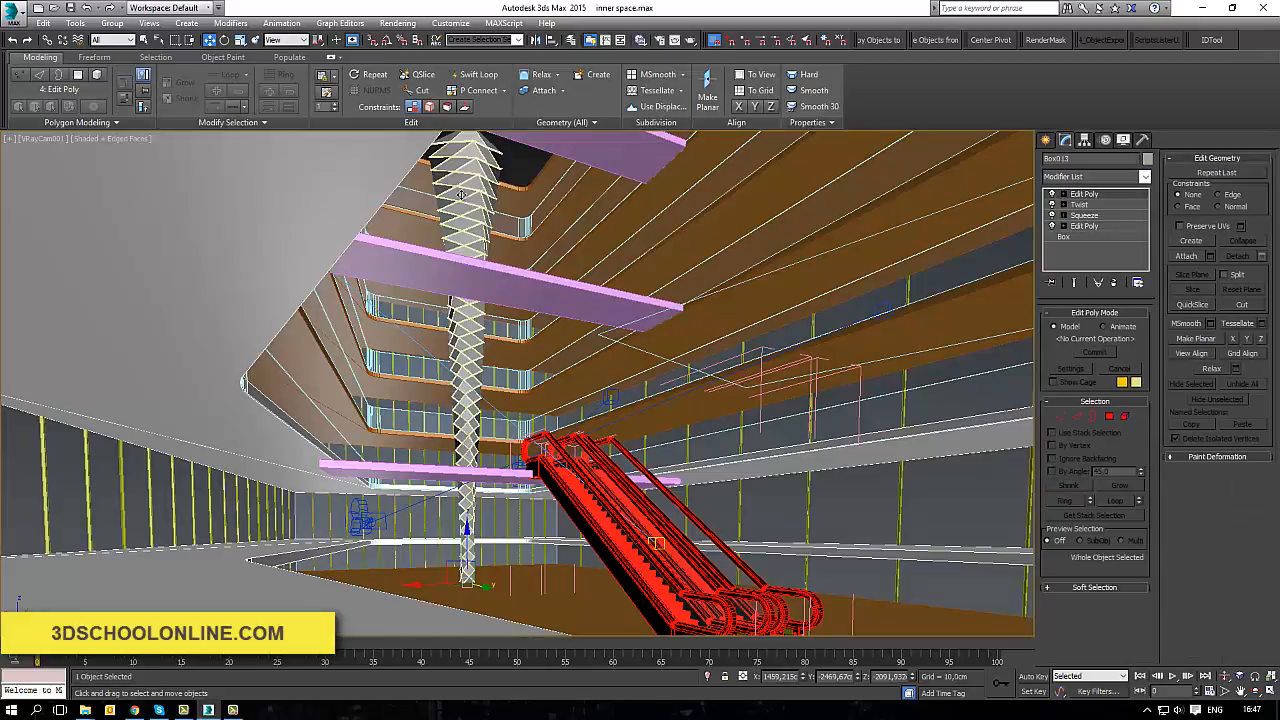
pyautogui.hotkey('alt', 'q')
pyautogui.press('f')
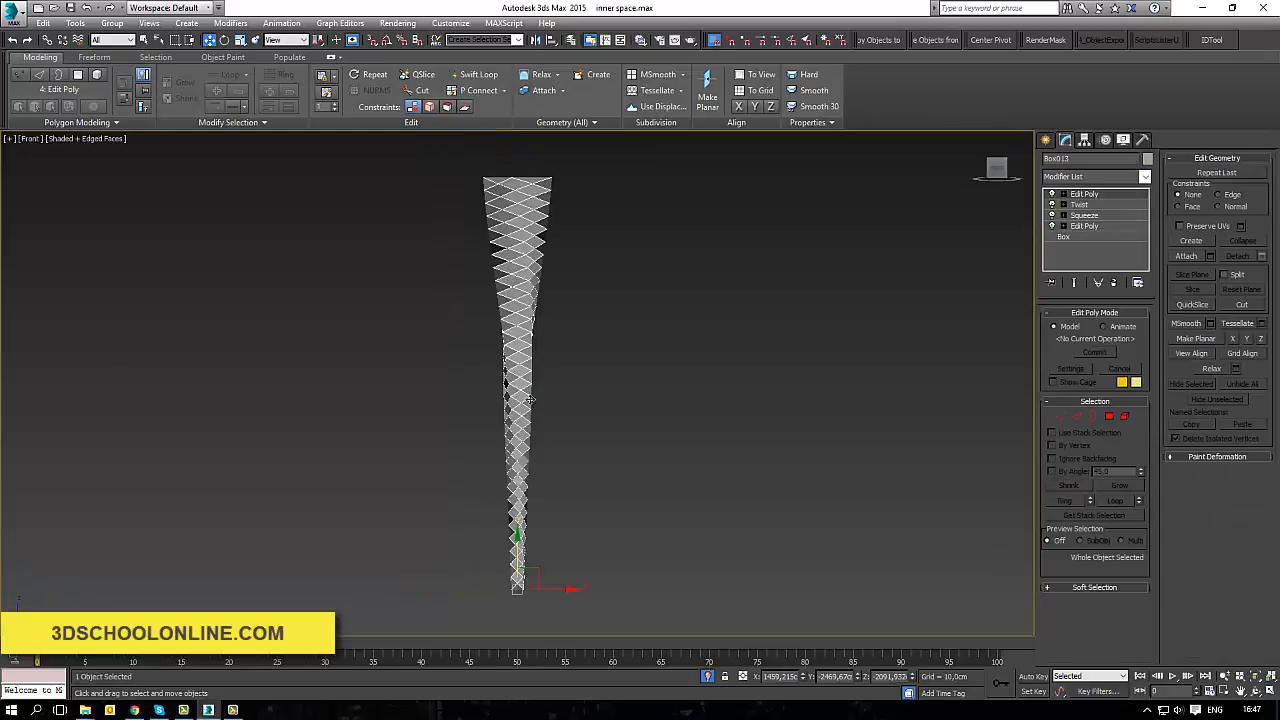
pyautogui.keyDown('alt'); pyautogui.moveTo(530, 400); pyautogui.dragTo(555, 320, button='middle'); pyautogui.keyUp('alt')
pyautogui.scroll(8, 516, 265)
pyautogui.moveTo(497, 267); pyautogui.dragTo(659, 396, button='middle')
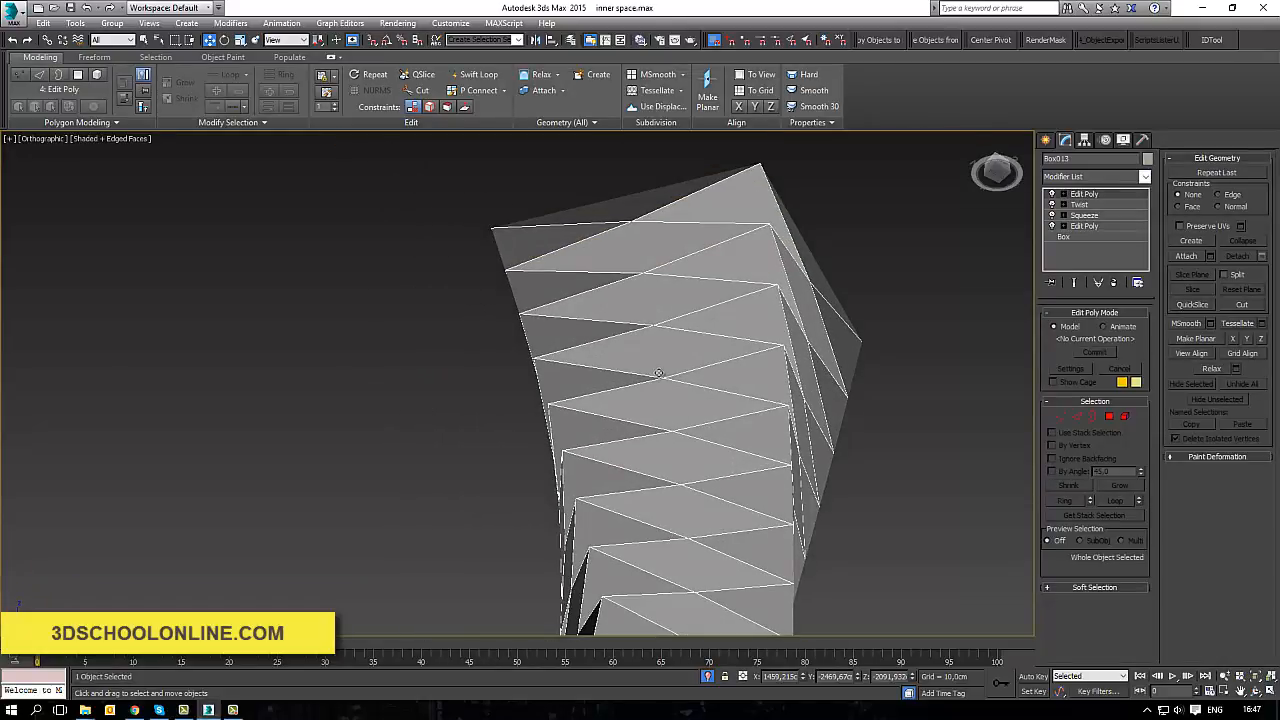
# Replace the top Edit Poly modifier of the twisted box with a fresh Edit Poly above Twist.
pyautogui.click(1137, 283)
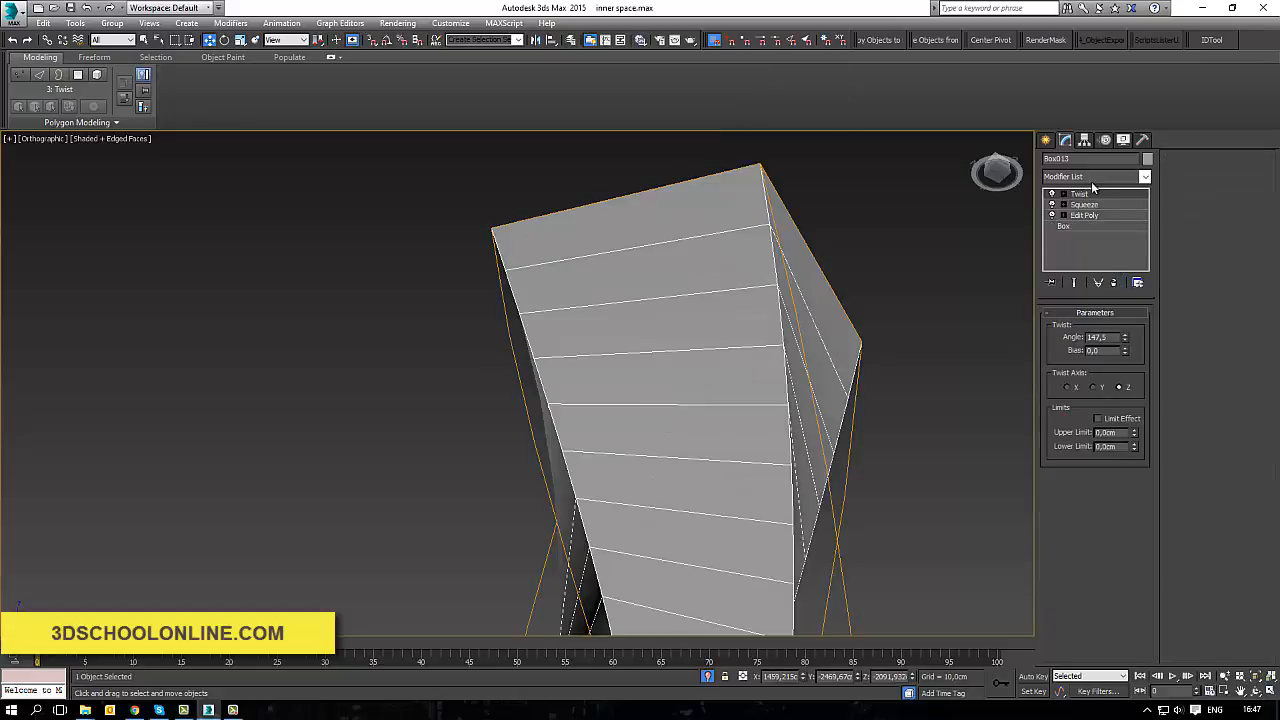
pyautogui.click(1092, 179)
pyautogui.press('e')
pyautogui.click(1082, 225)
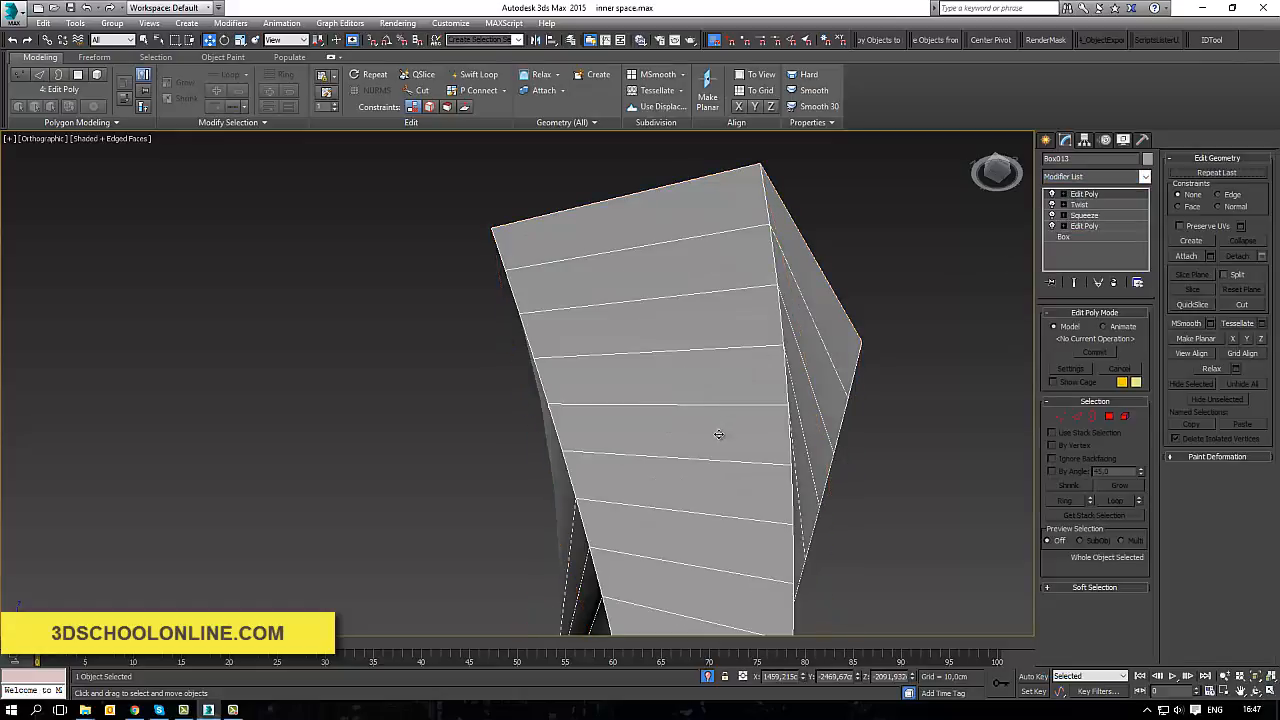
# Apply the diamond lattice topology pattern to all polygons of the twisted box.
pyautogui.click(1109, 416)
pyautogui.hotkey('ctrl', 'a')
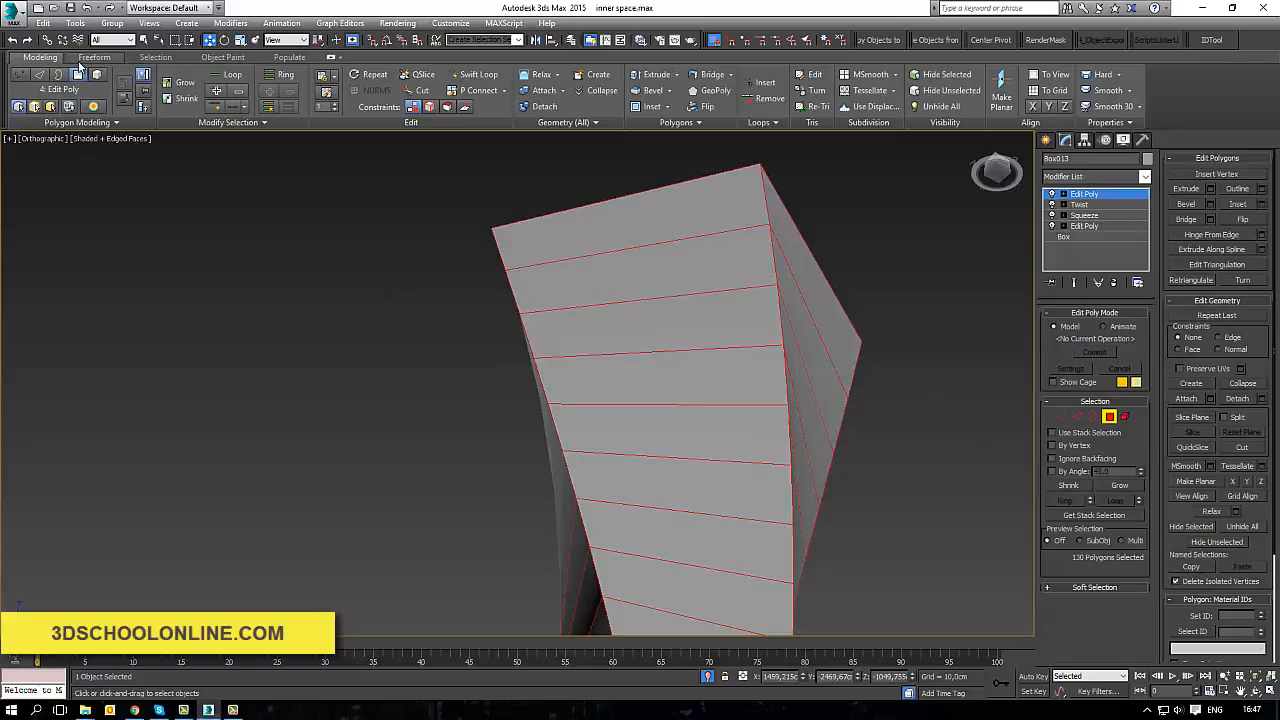
pyautogui.click(90, 122)
pyautogui.click(60, 198)
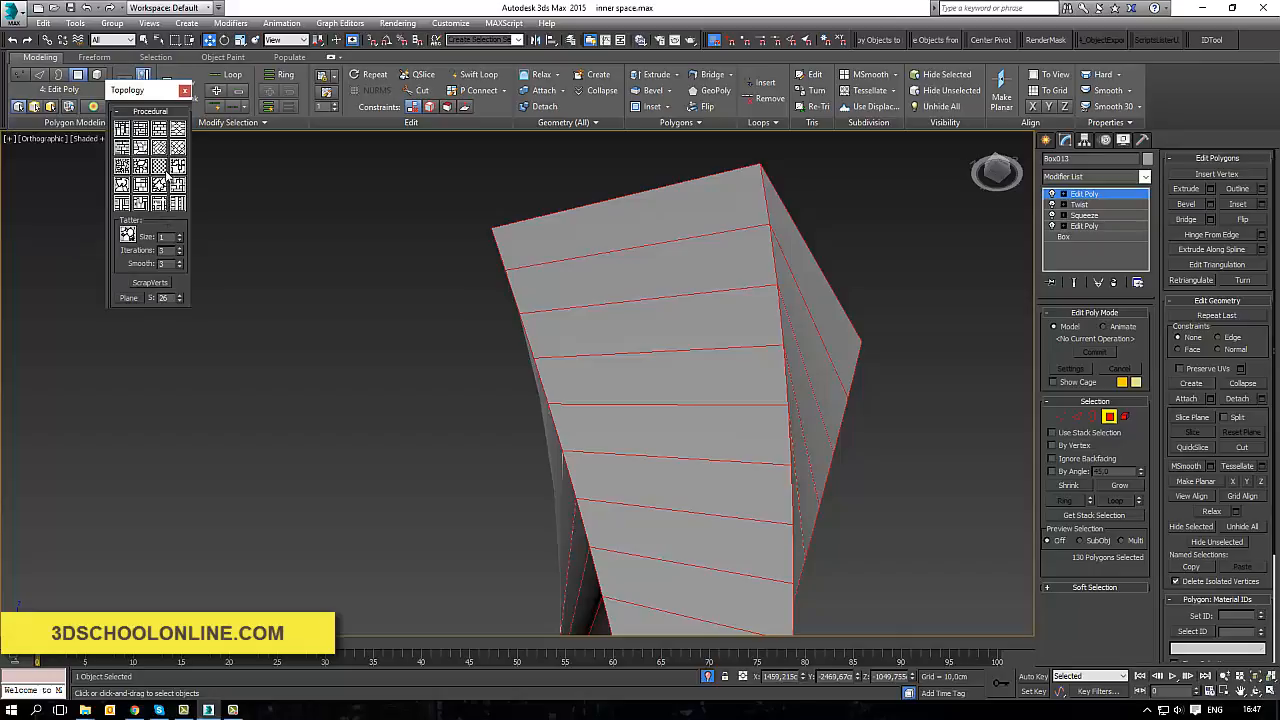
pyautogui.click(160, 168)
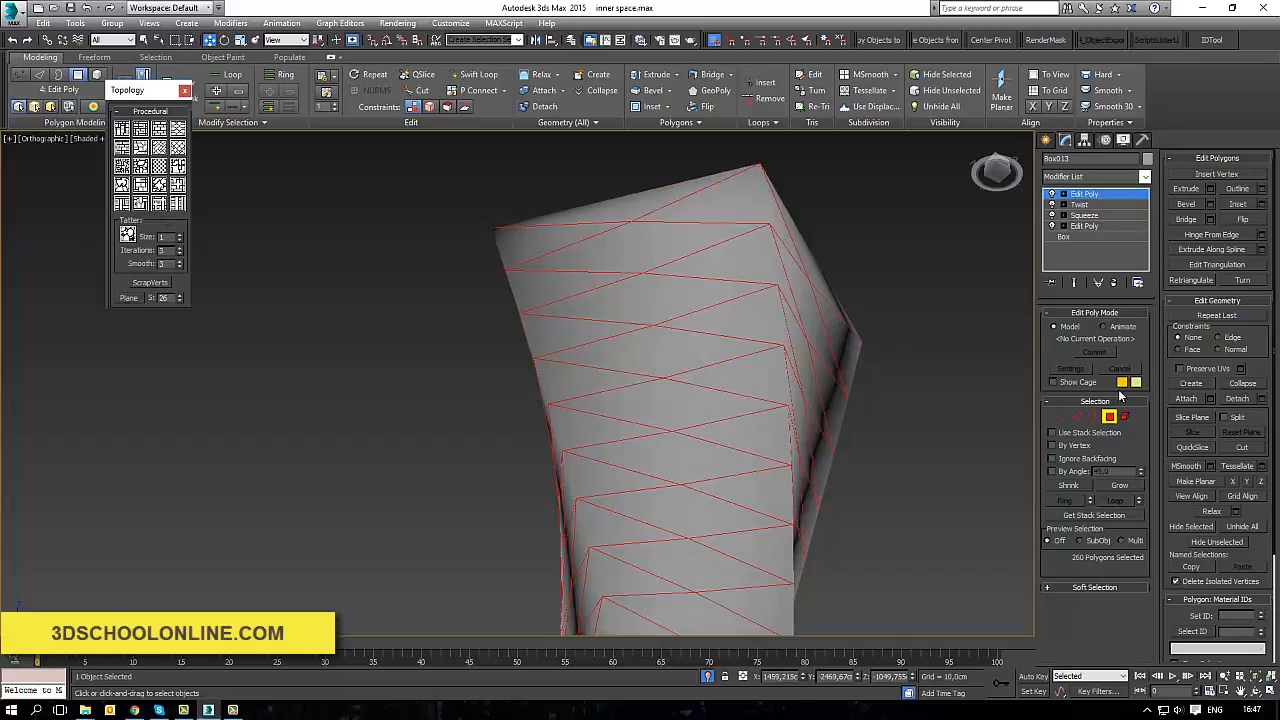
# Reselect all polygons of the patterned box and clear their smoothing groups.
pyautogui.click(721, 342)
pyautogui.hotkey('ctrl', 'a')
pyautogui.scroll(-3, 1258, 548)
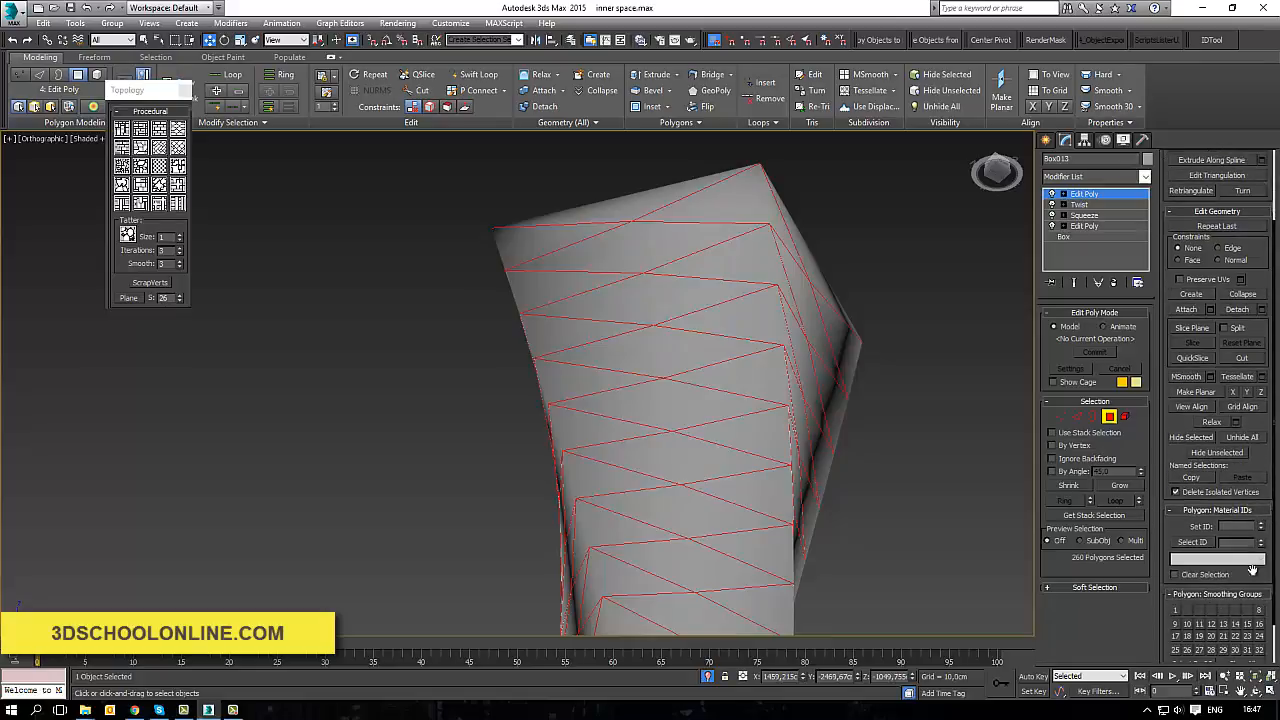
pyautogui.scroll(-2, 1264, 600)
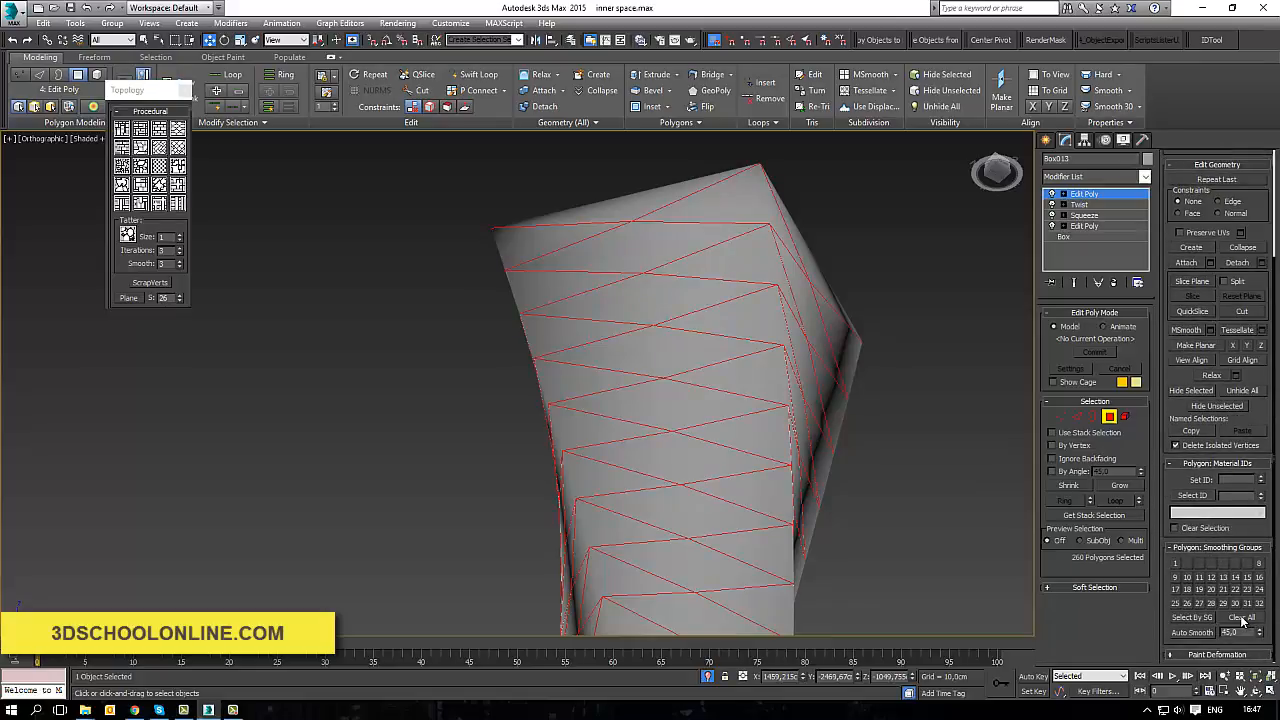
pyautogui.click(1241, 617)
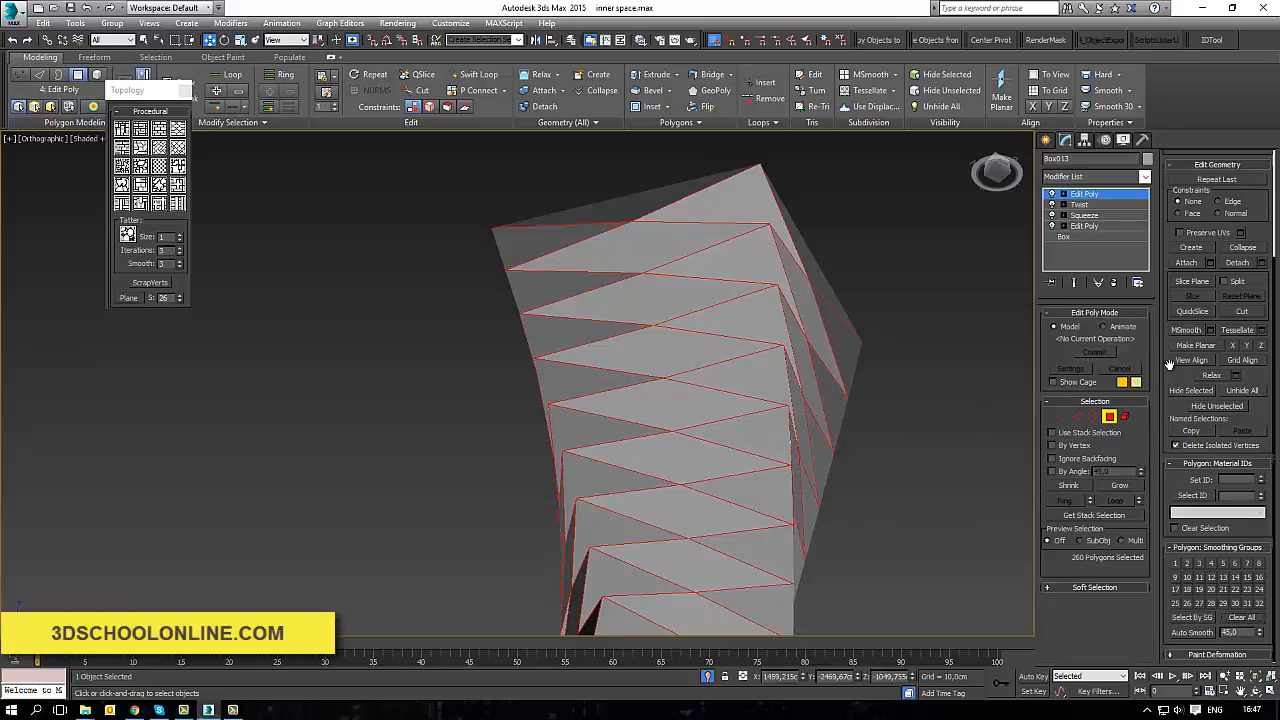
pyautogui.scroll(3, 1260, 249)
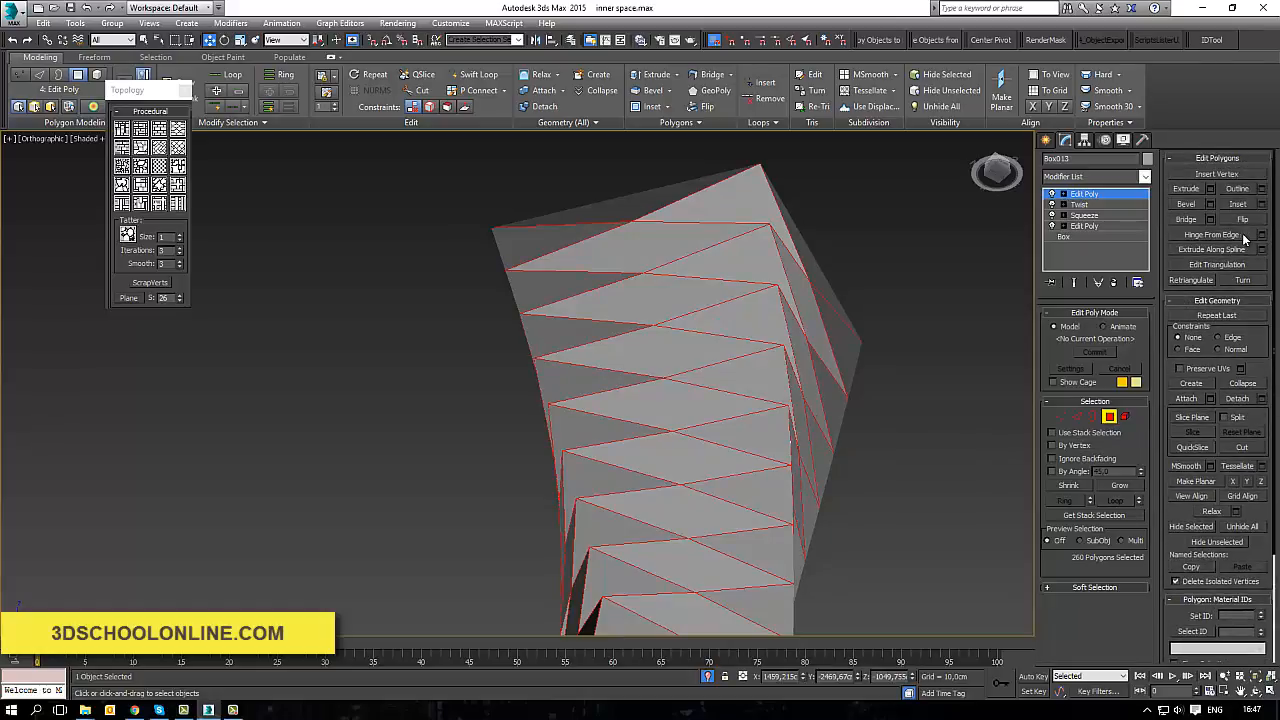
pyautogui.click(1261, 188)
pyautogui.moveTo(527, 391)
pyautogui.mouseDown()
pyautogui.moveTo(527, 420)
pyautogui.moveTo(526, 351)
pyautogui.moveTo(529, 386)
pyautogui.mouseUp()
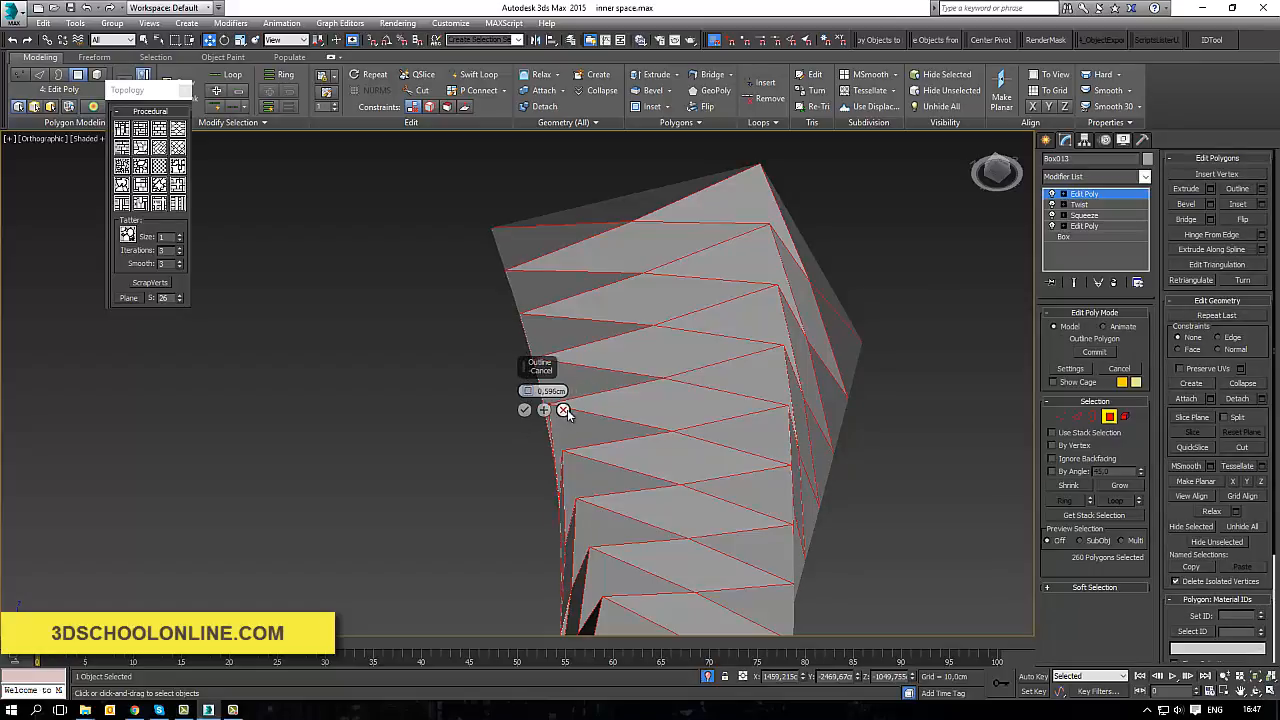
pyautogui.click(563, 410)
# Try to outline all polygons of the diamond-patterned box.
pyautogui.click(734, 349)
pyautogui.click(729, 333)
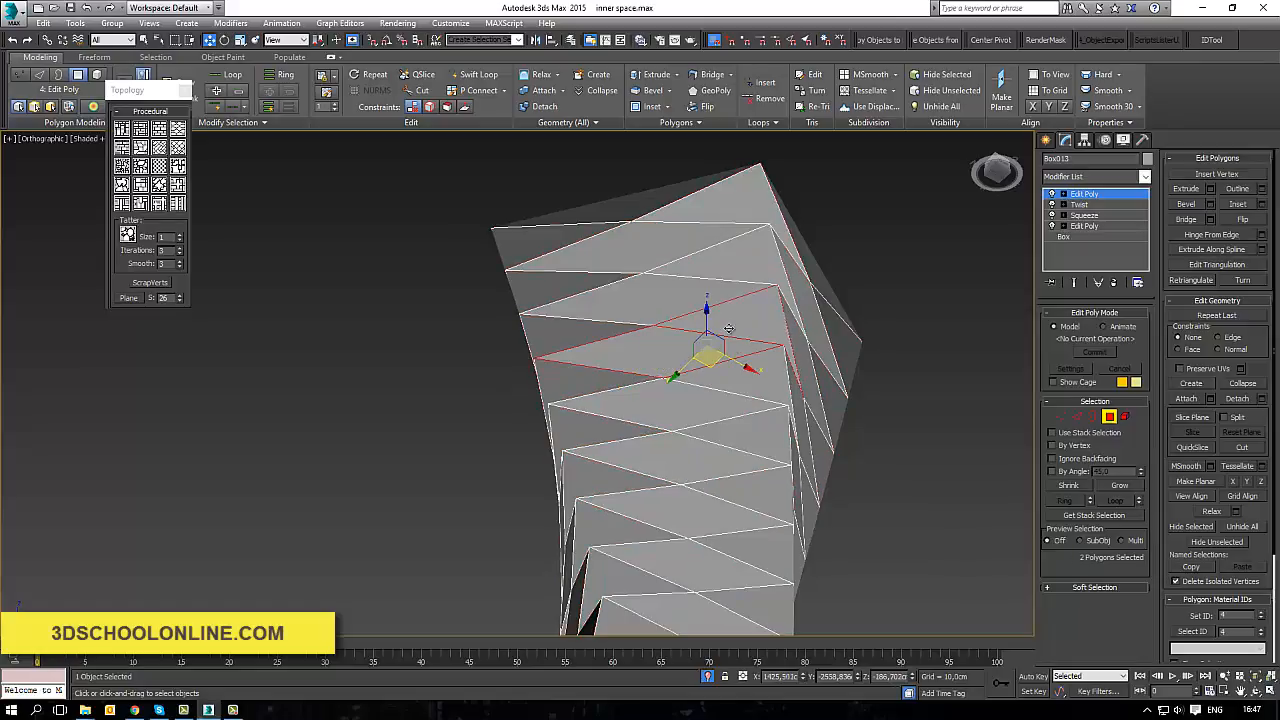
pyautogui.hotkey('ctrl', 'a')
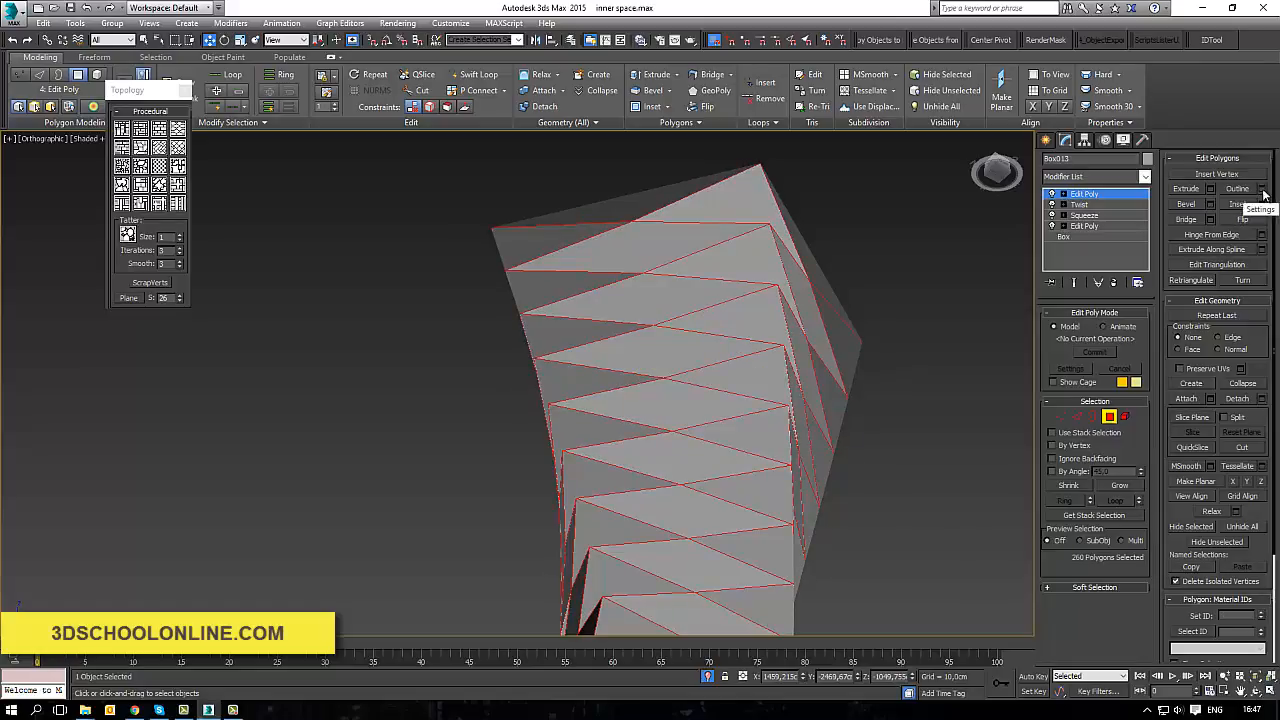
pyautogui.click(1262, 189)
pyautogui.moveTo(526, 391); pyautogui.dragTo(544, 425)
pyautogui.click(563, 409)
# Try to inset the diamond polygons of the patterned box, first all of them and then a single one.
pyautogui.keyDown('alt'); pyautogui.moveTo(661, 399); pyautogui.dragTo(740, 490, button='middle'); pyautogui.keyUp('alt')
pyautogui.scroll(3, 656, 389)
pyautogui.scroll(-5, 637, 428)
pyautogui.scroll(4, 692, 503)
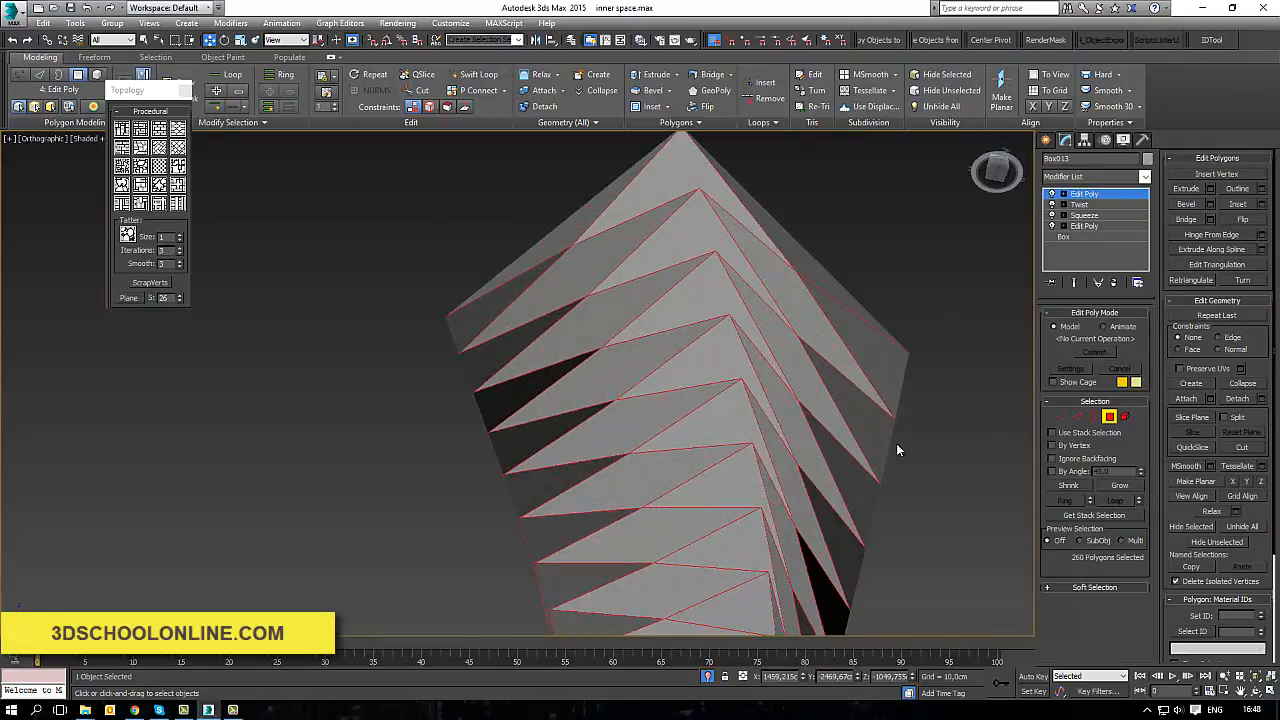
pyautogui.keyDown('alt'); pyautogui.moveTo(897, 445); pyautogui.dragTo(913, 429, button='middle'); pyautogui.keyUp('alt')
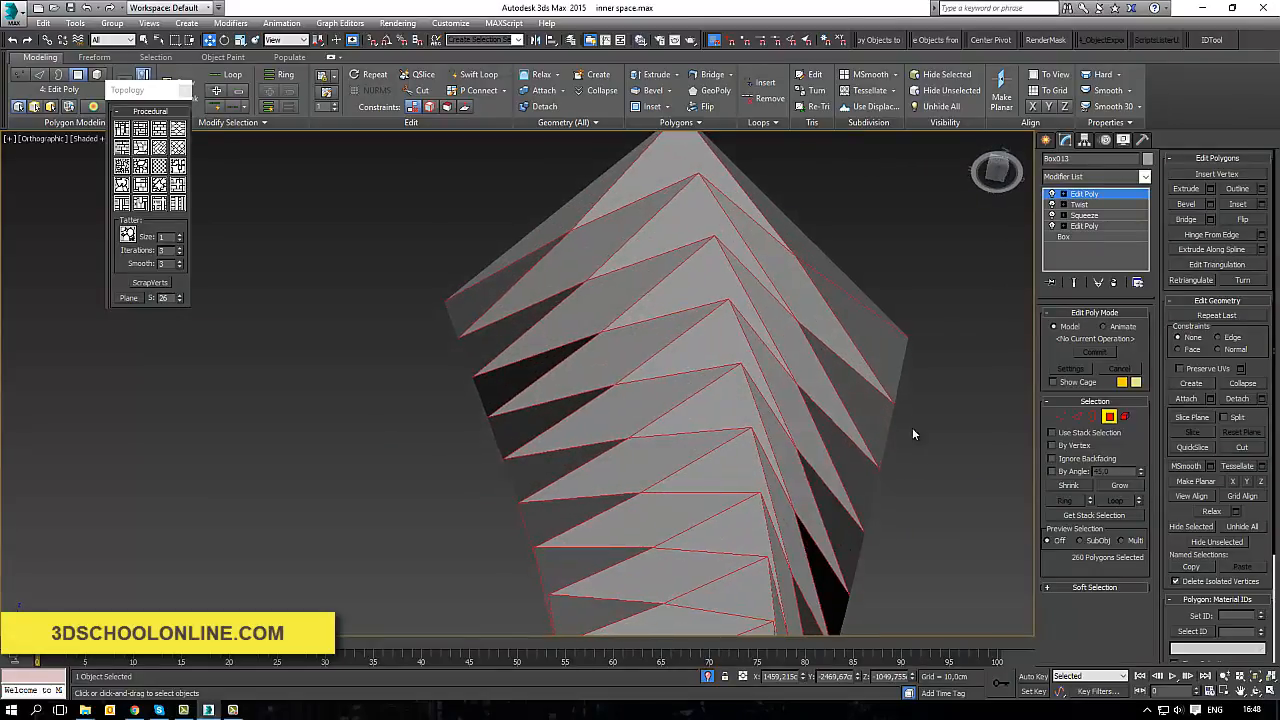
pyautogui.click(1261, 204)
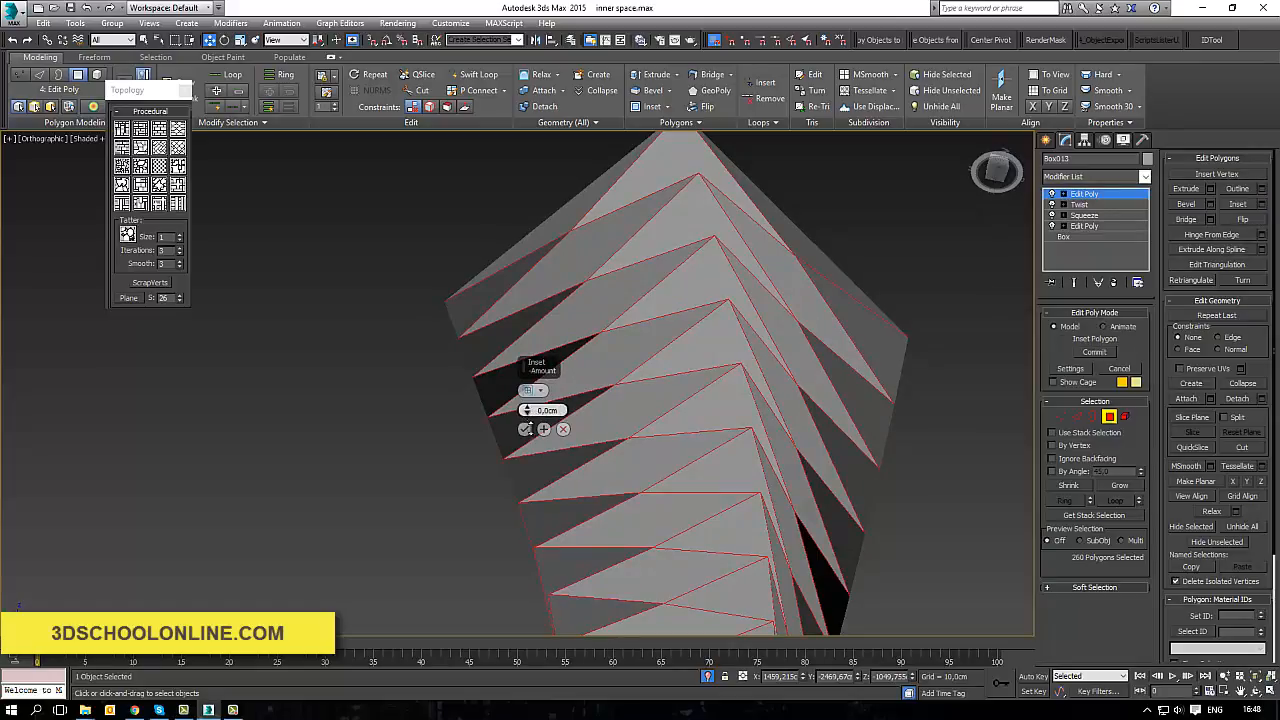
pyautogui.click(563, 429)
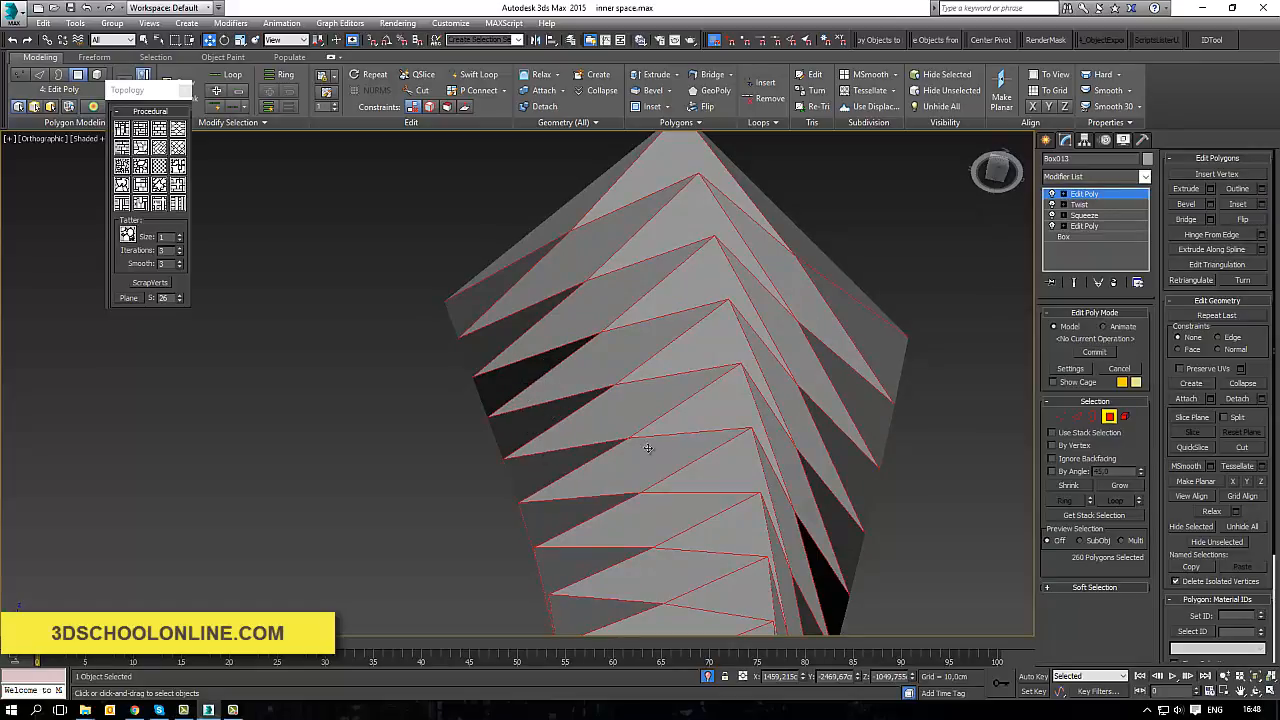
pyautogui.click(644, 402)
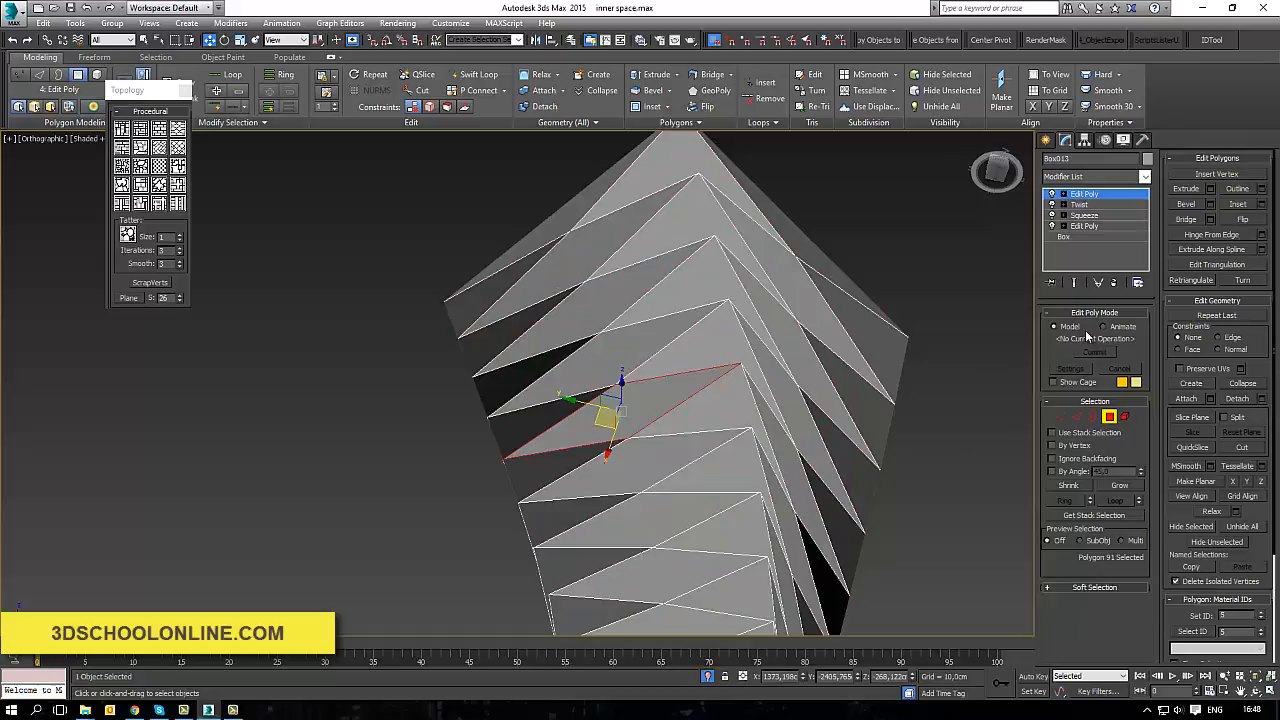
pyautogui.click(1259, 205)
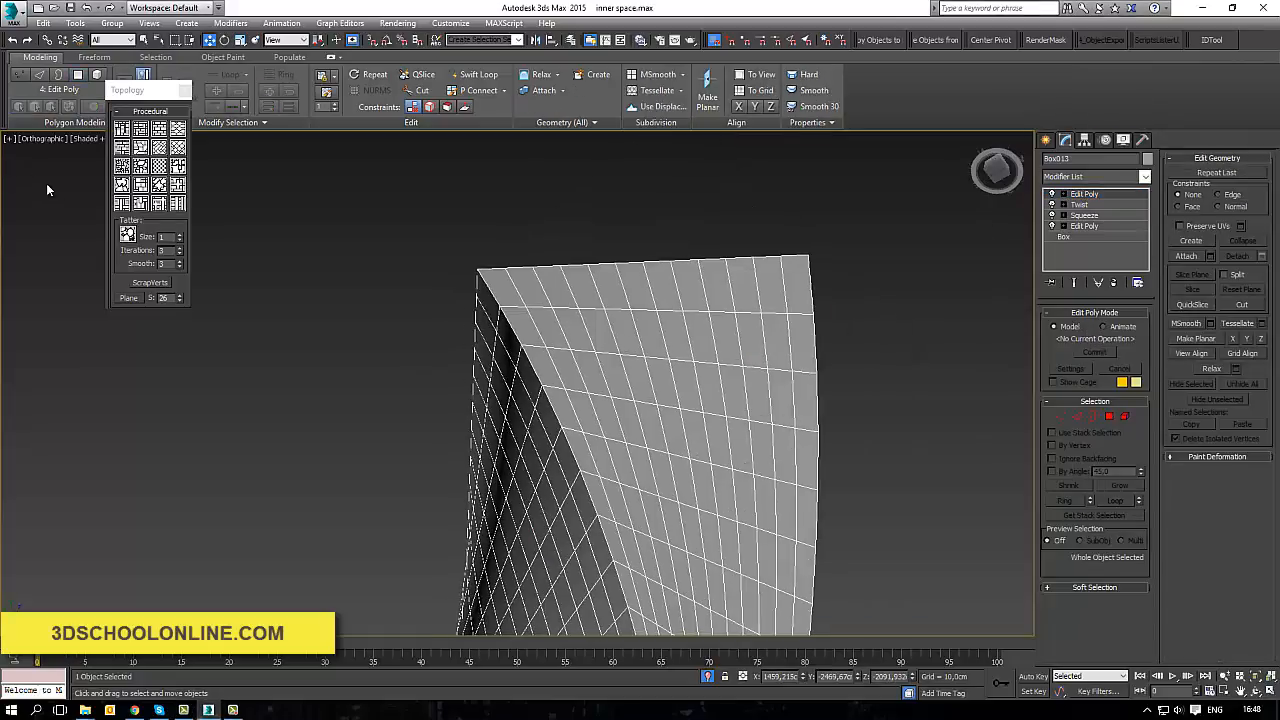
# Apply the diamond lattice topology pattern to the polygons of the more finely segmented twisted box.
pyautogui.moveTo(500, 463); pyautogui.dragTo(474, 437, button='middle')
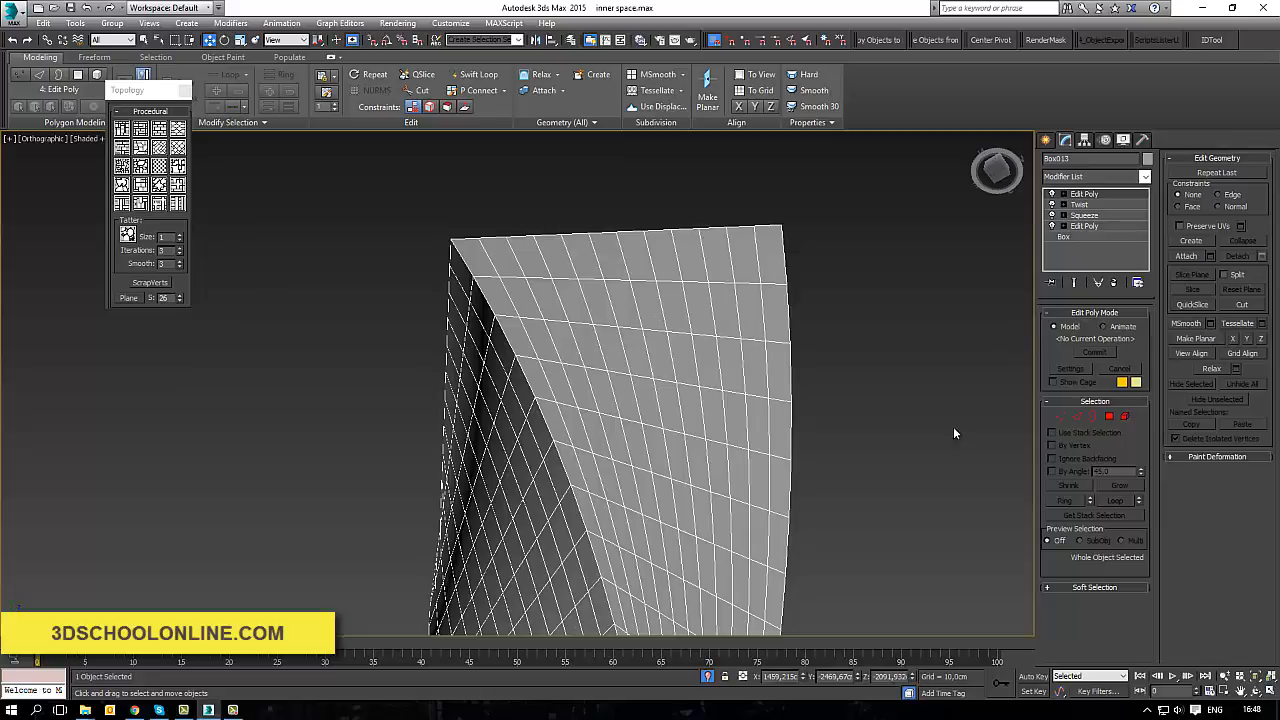
pyautogui.click(1109, 415)
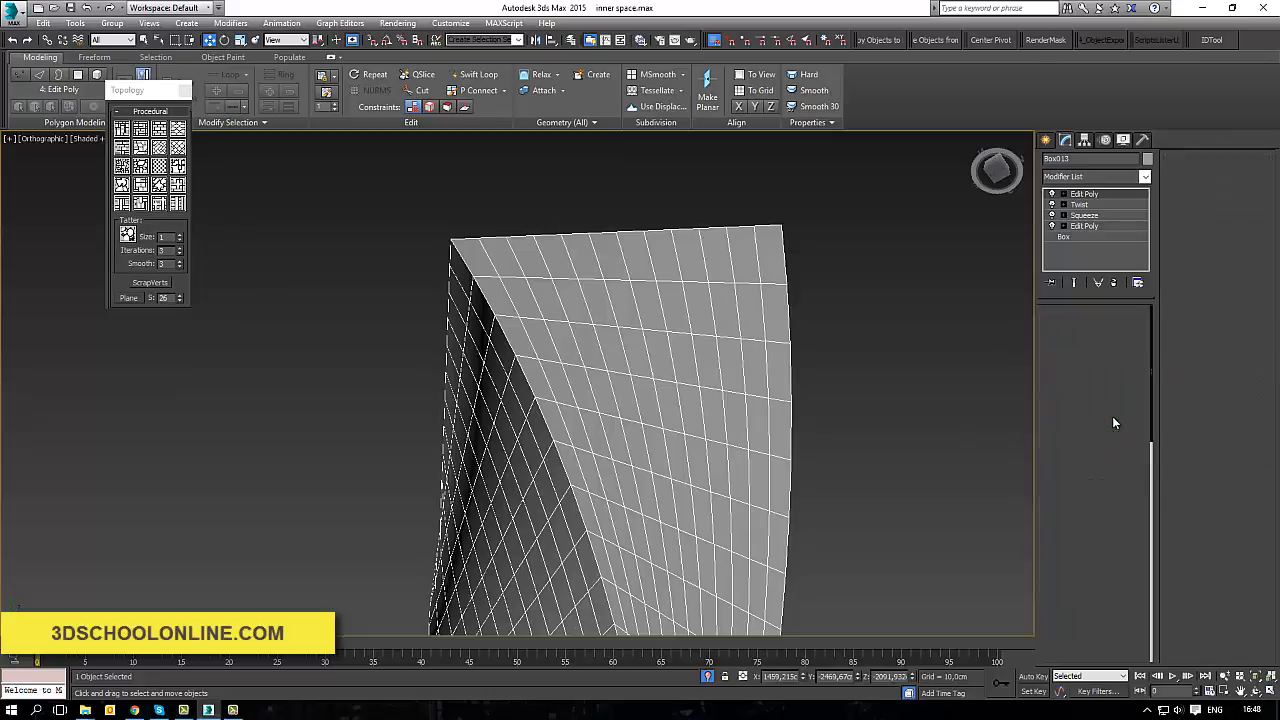
pyautogui.click(159, 167)
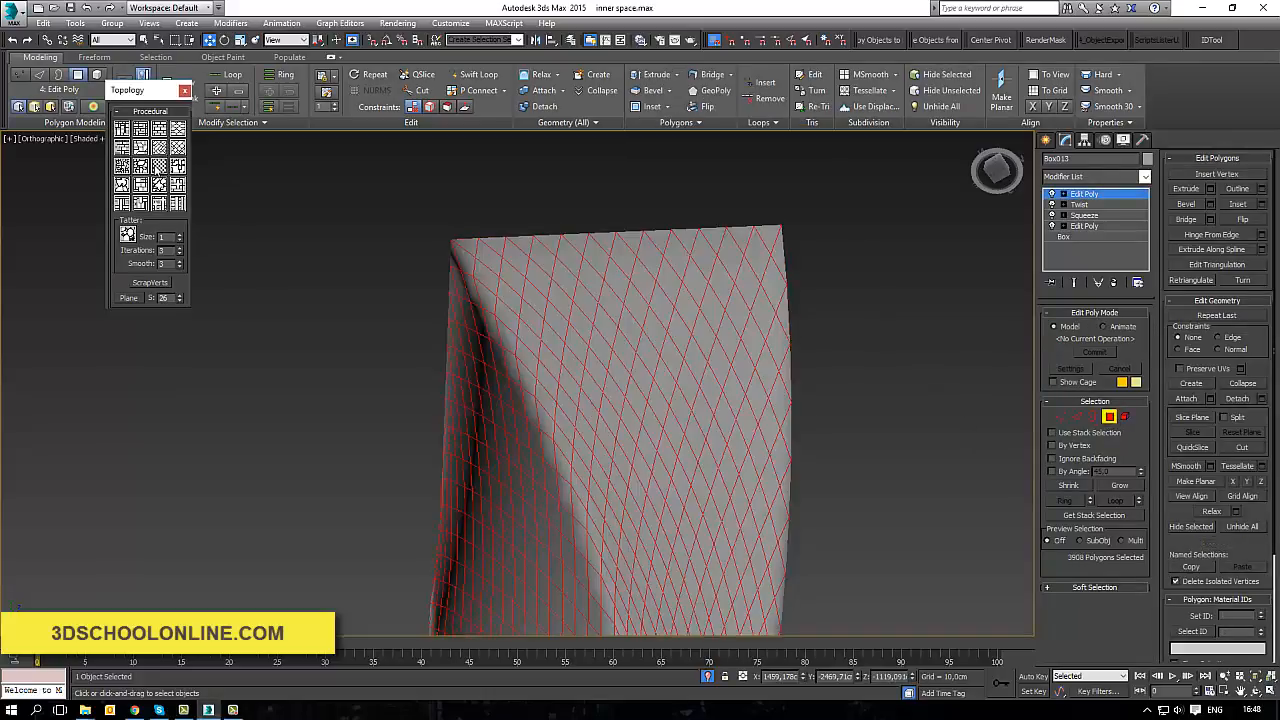
# Inset all polygons of the finer diamond-patterned box.
pyautogui.moveTo(800, 500); pyautogui.dragTo(800, 463, button='middle')
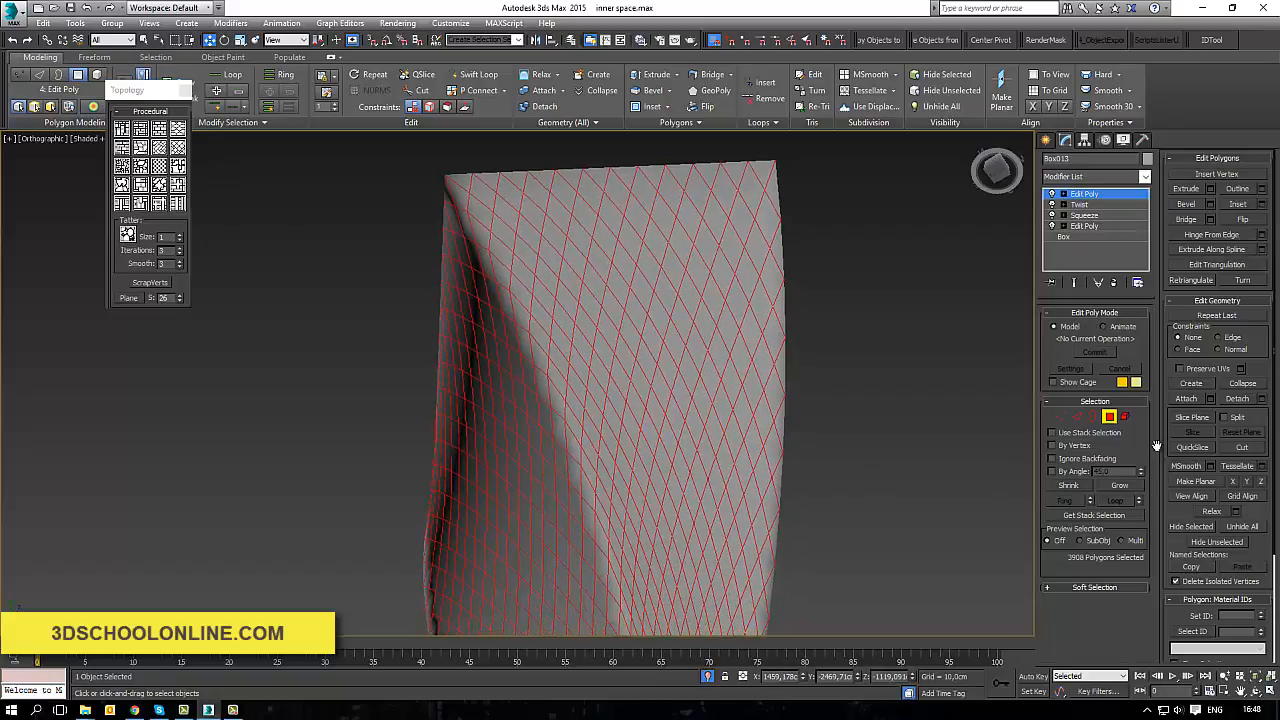
pyautogui.click(1261, 204)
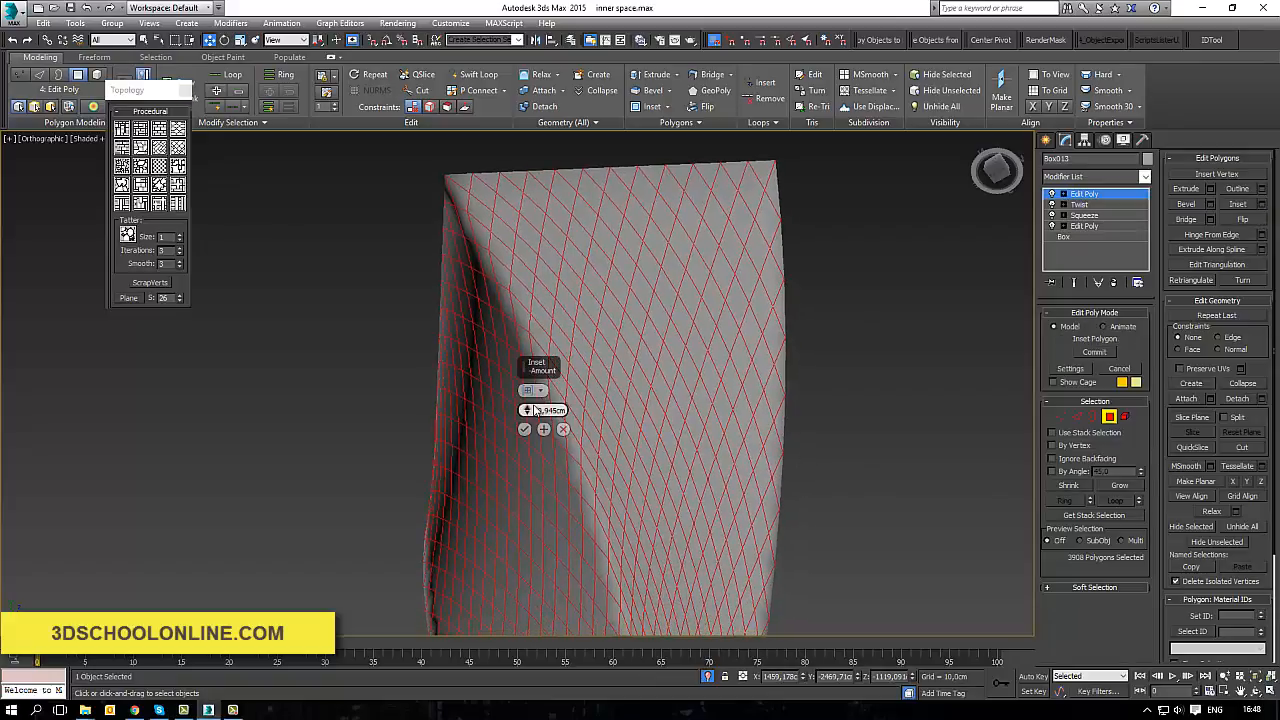